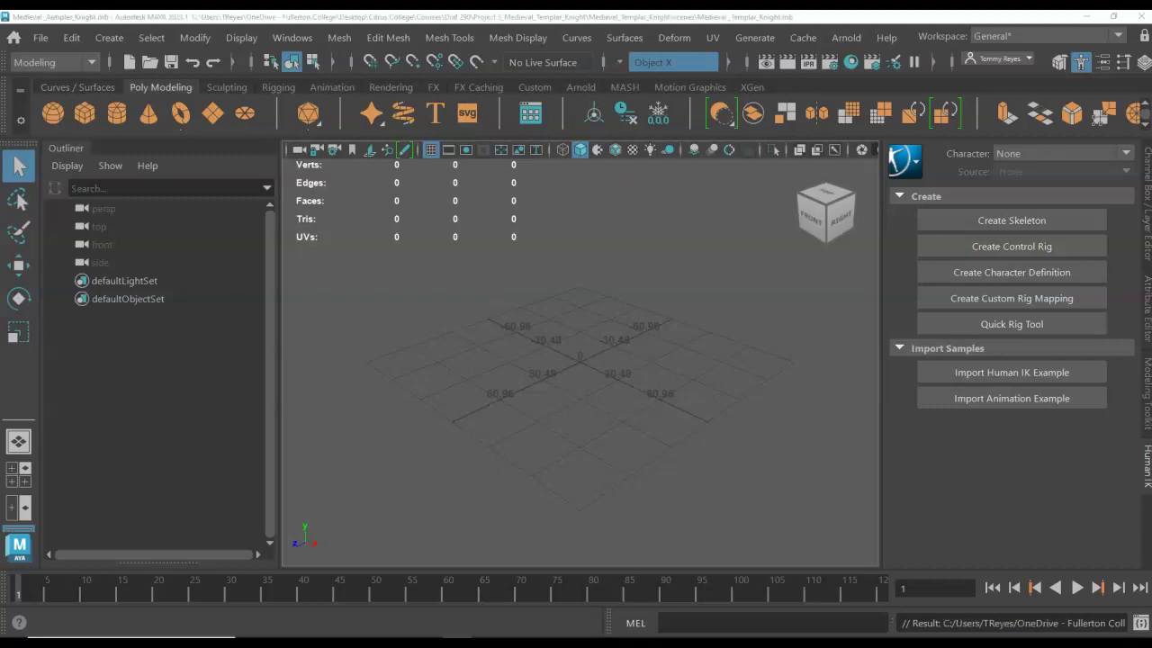
# Review the current Medieval_Templar_Knight project's name and folder locations in the Project Window and accept them.
pyautogui.click(40, 37)
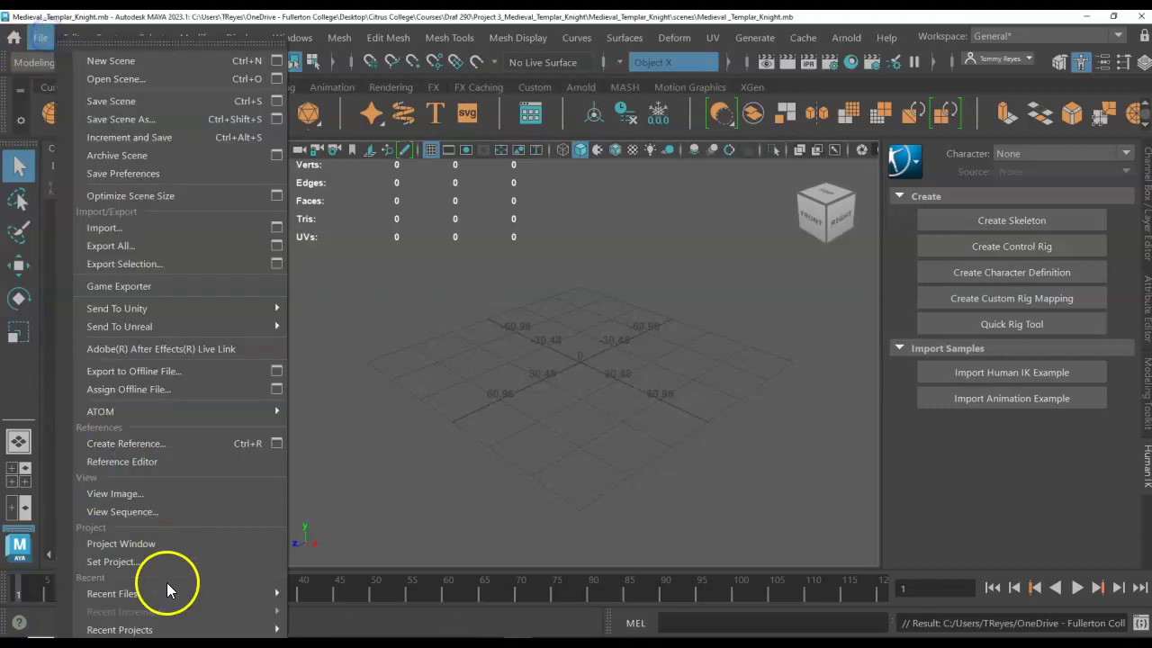
pyautogui.click(149, 542)
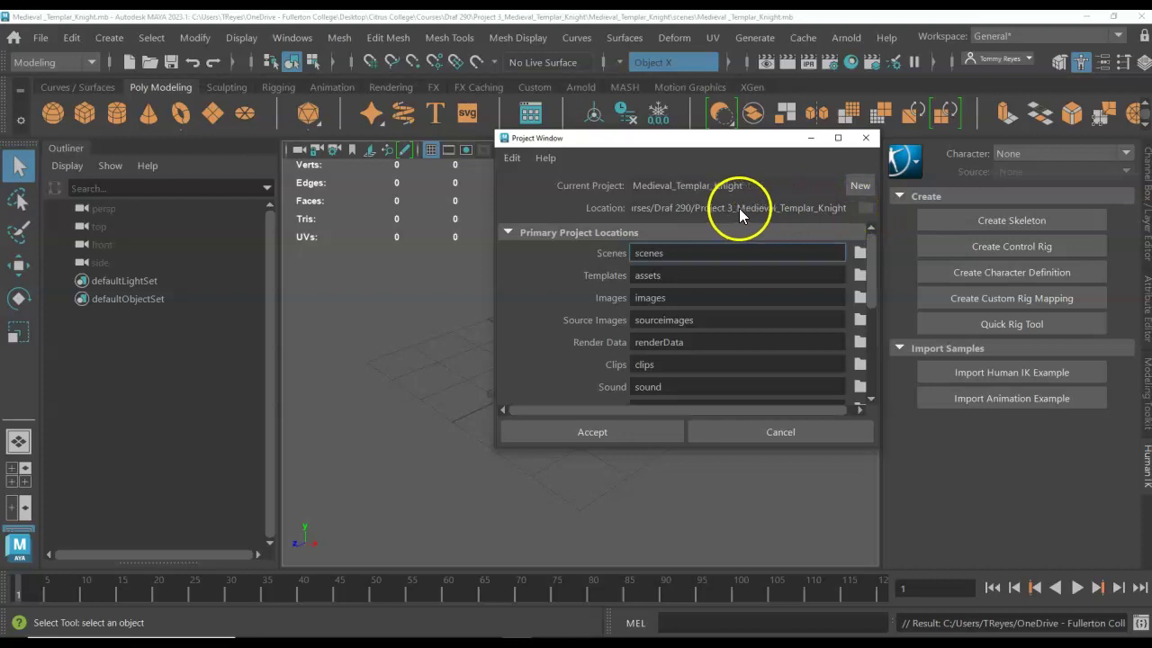
pyautogui.click(599, 432)
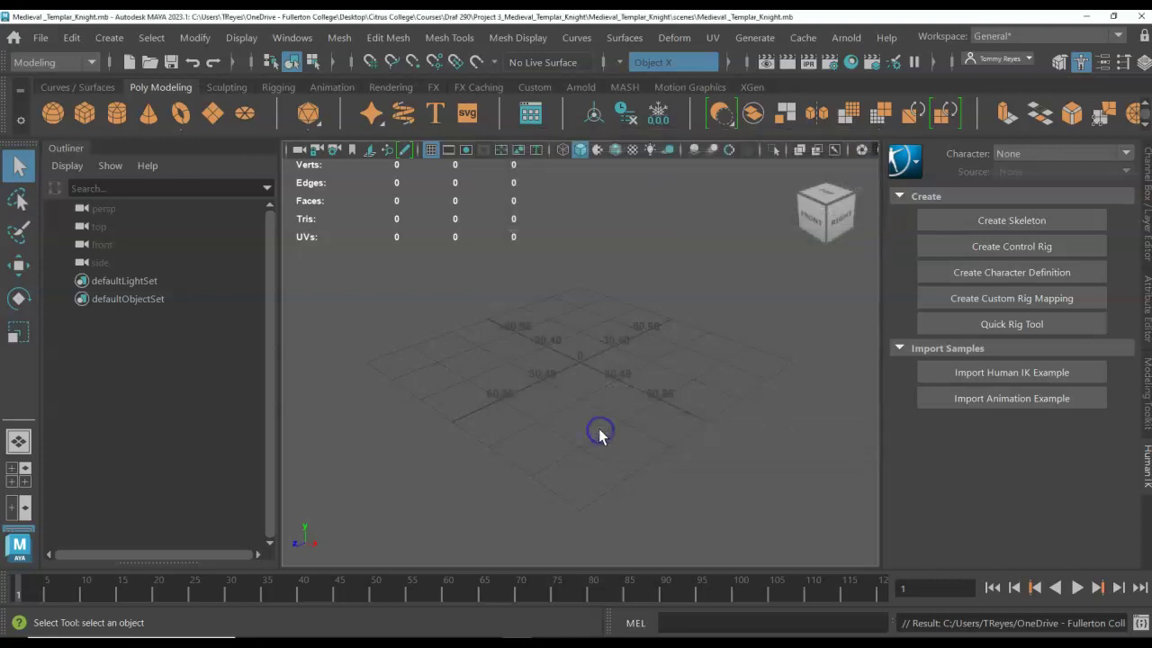
pyautogui.click(40, 36)
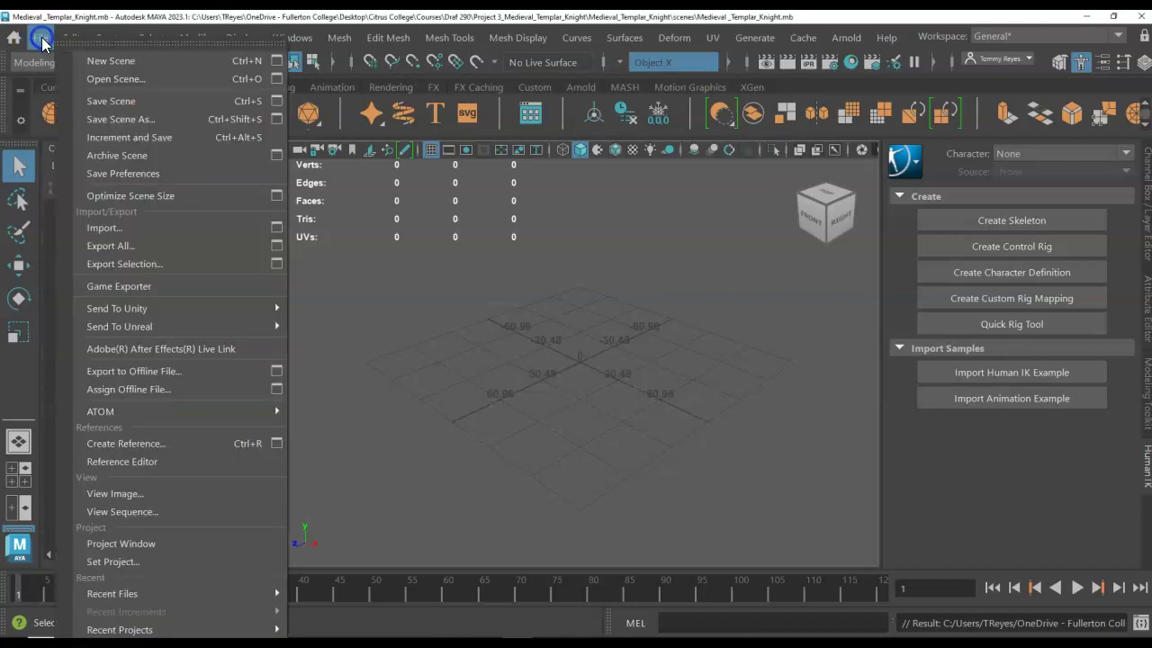
pyautogui.click(113, 567)
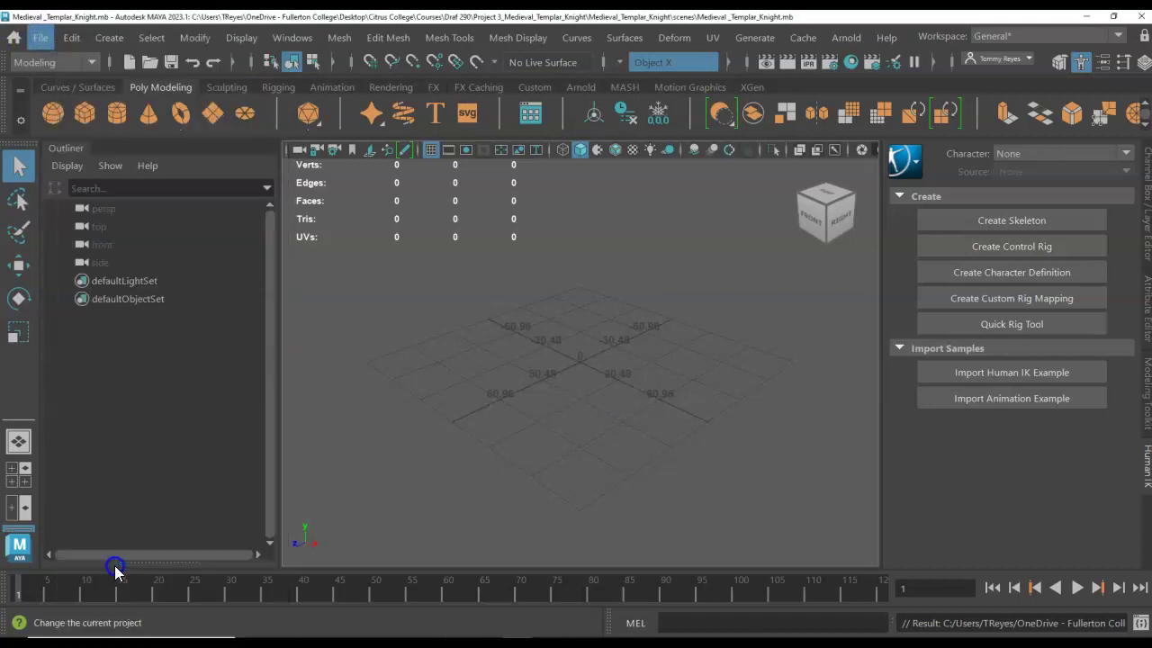
pyautogui.click(417, 206)
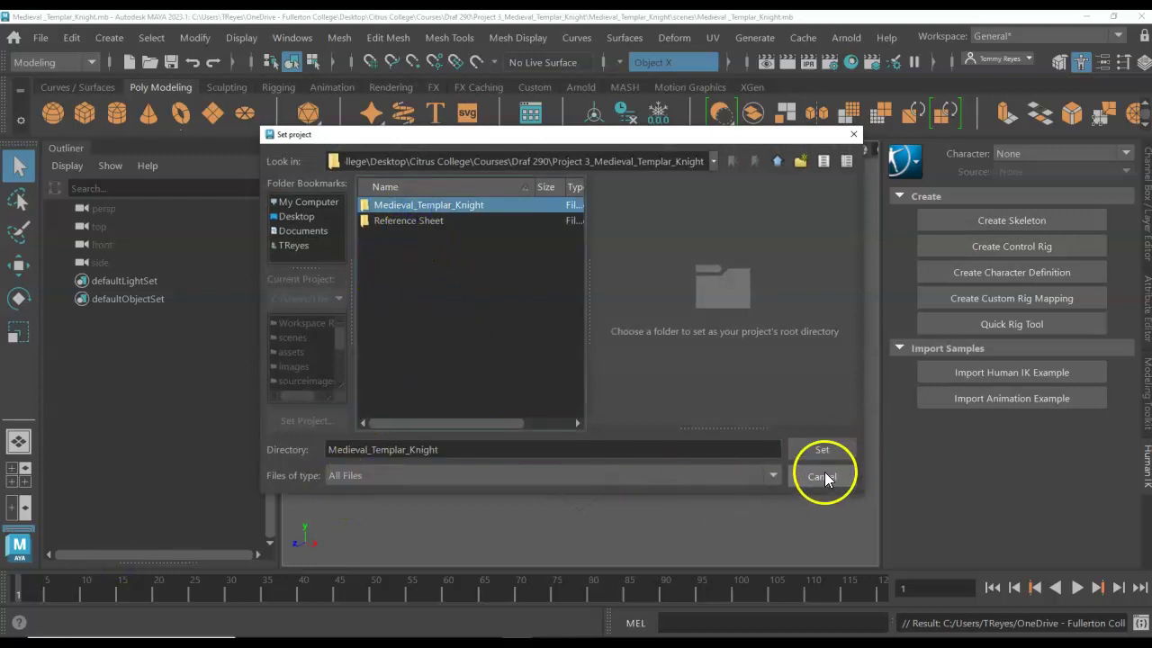
pyautogui.click(853, 134)
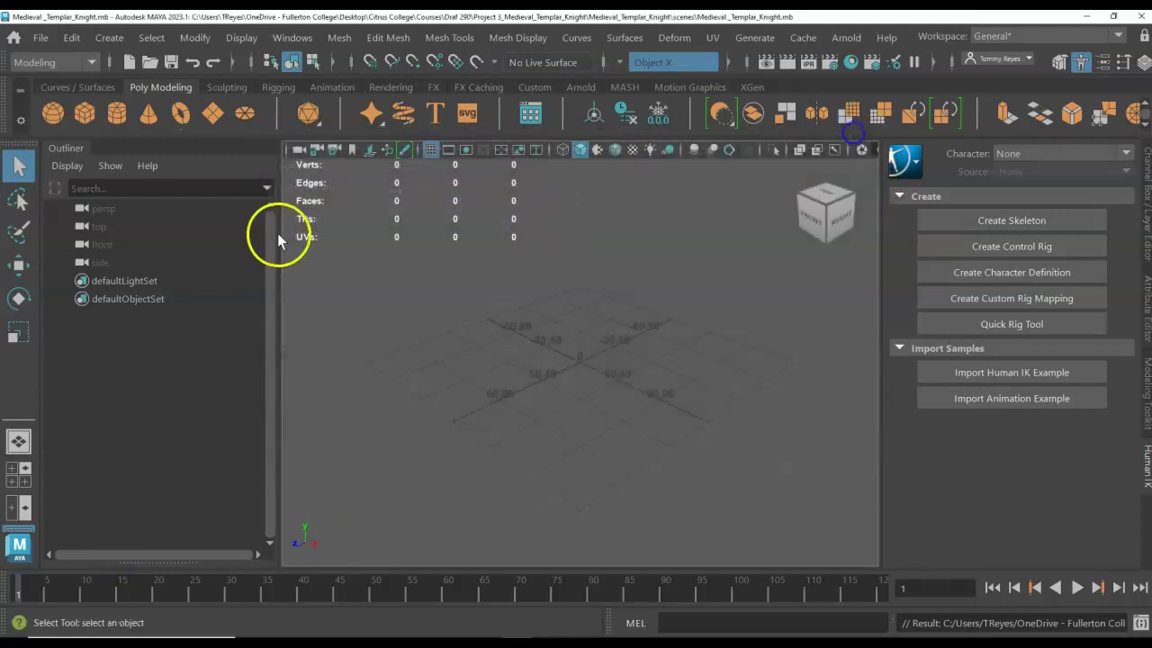
pyautogui.click(41, 37)
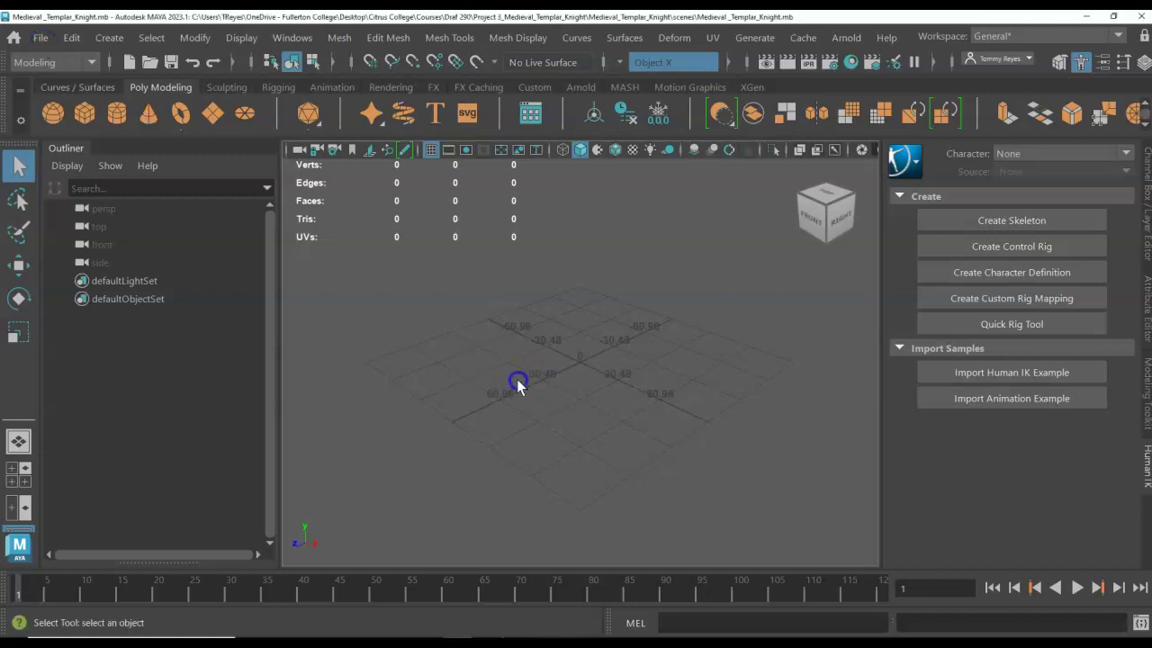
pyautogui.click(40, 39)
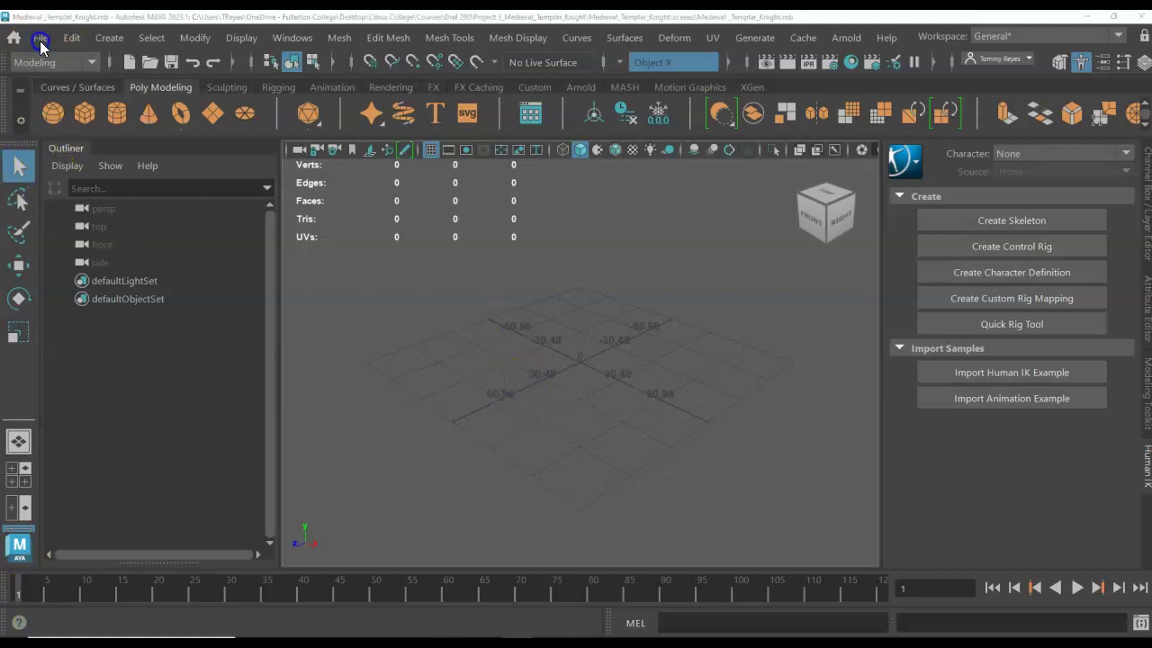
pyautogui.click(41, 39)
pyautogui.click(515, 314)
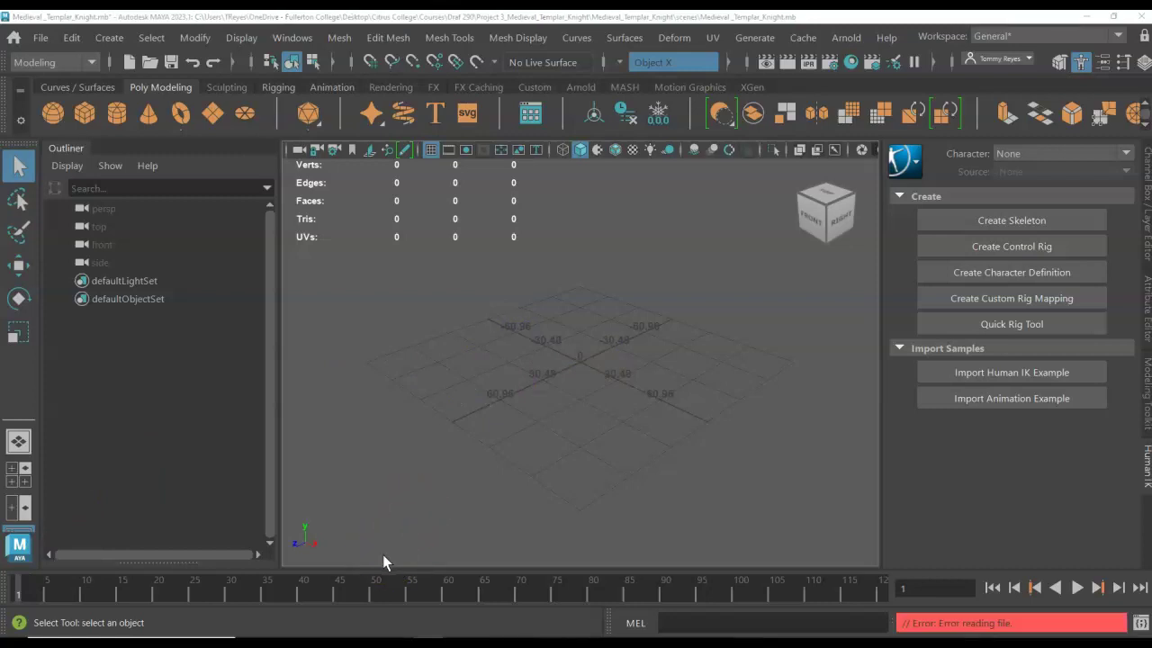
# Import Gladiator_003 (2) (1).ma into the scene from the Project 3_Medieval_Templar_Knight folder in File Explorer.
pyautogui.click(381, 594)
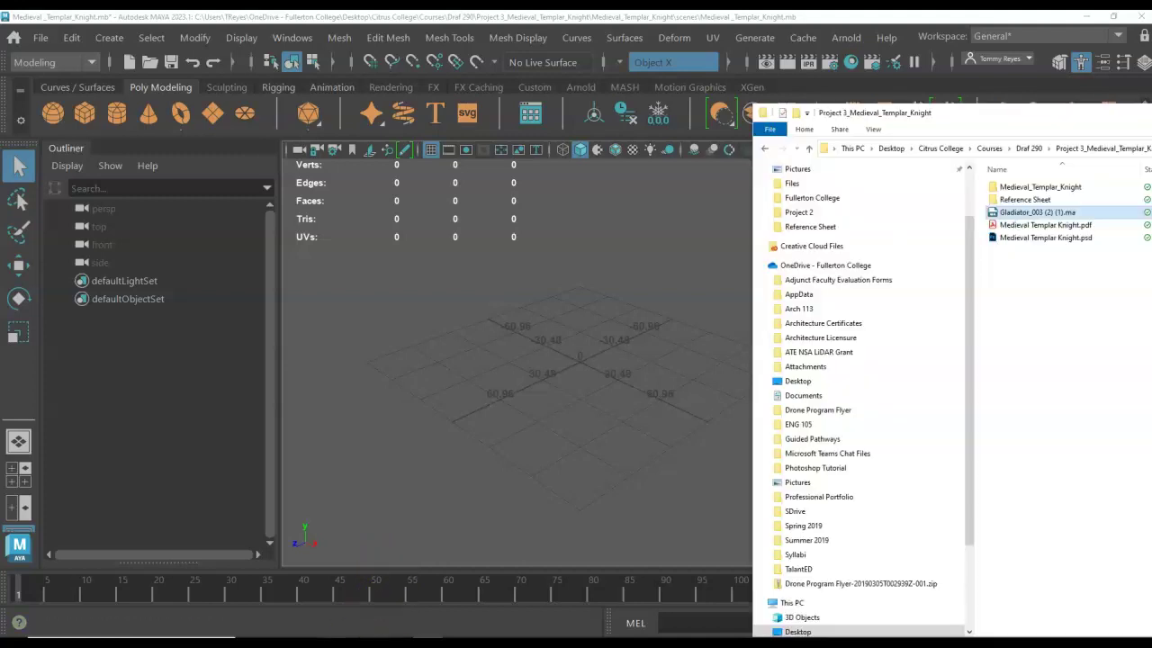
pyautogui.click(1004, 216)
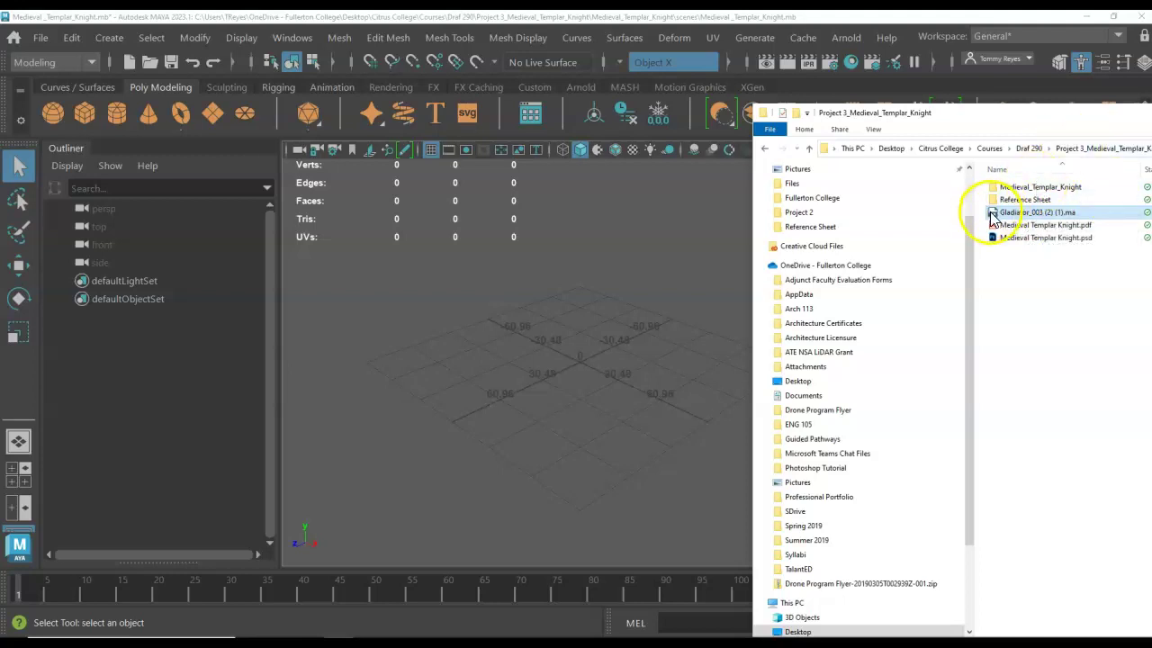
pyautogui.moveTo(995, 214); pyautogui.dragTo(560, 357)
pyautogui.click(547, 361)
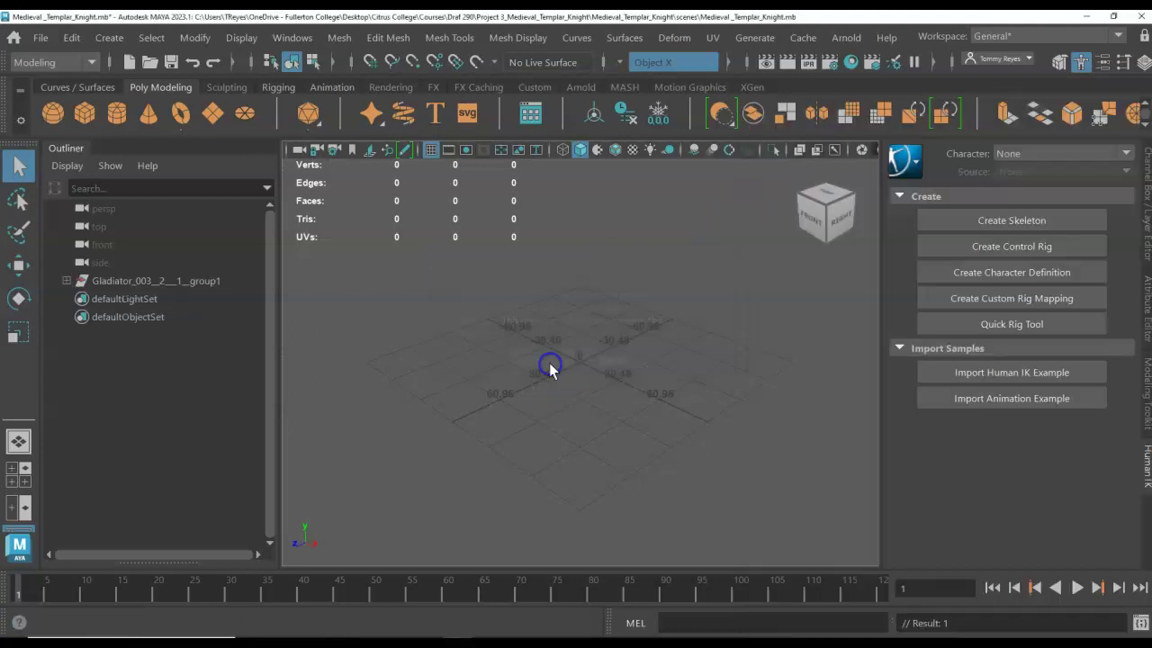
# Examine the imported gladiator body's head, torso and arms from several angles.
pyautogui.scroll(-2, 477, 458)
pyautogui.scroll(1, 478, 458)
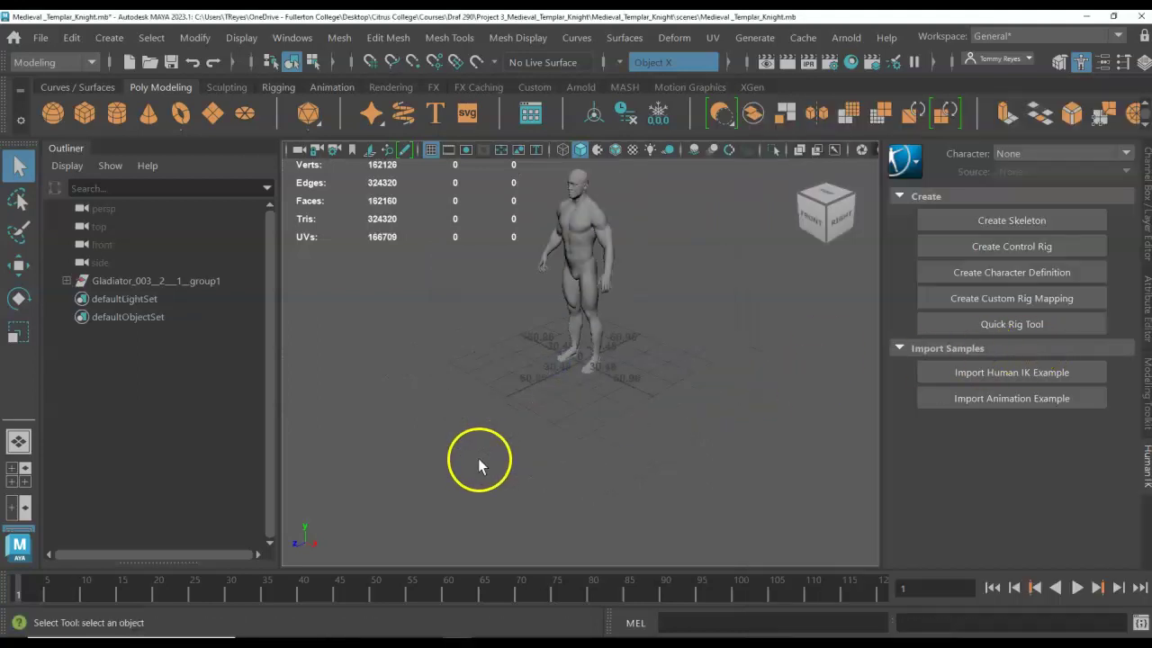
pyautogui.scroll(2, 614, 189)
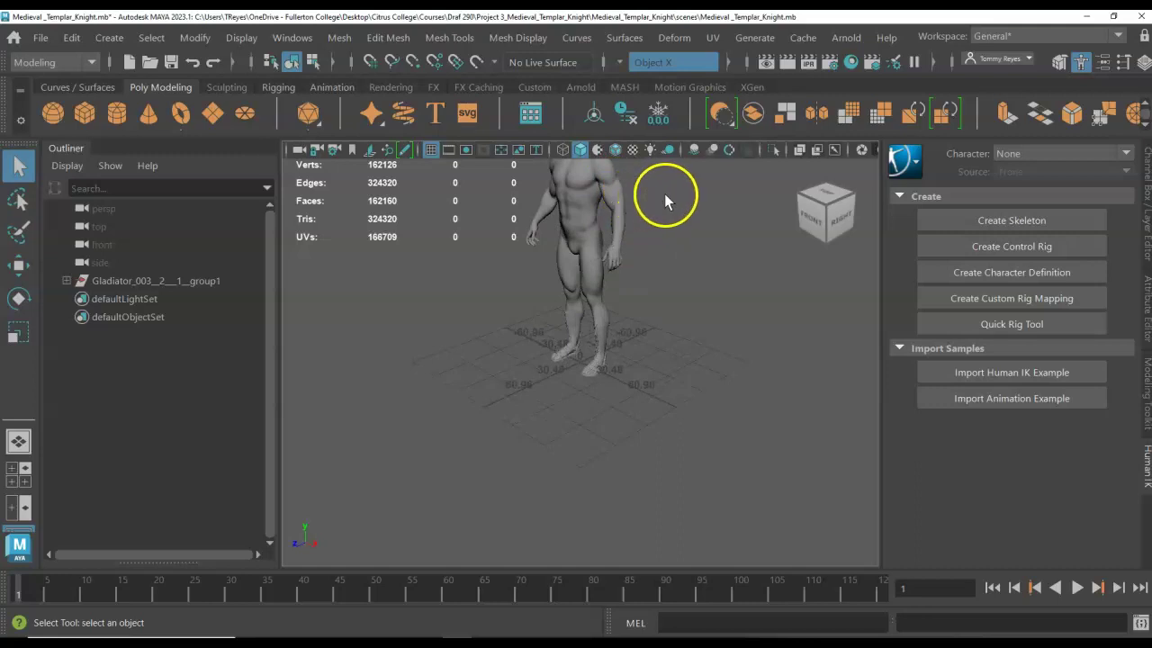
pyautogui.keyDown('alt'); pyautogui.moveTo(664, 194); pyautogui.dragTo(654, 321, button='middle'); pyautogui.keyUp('alt')
pyautogui.scroll(3, 622, 411)
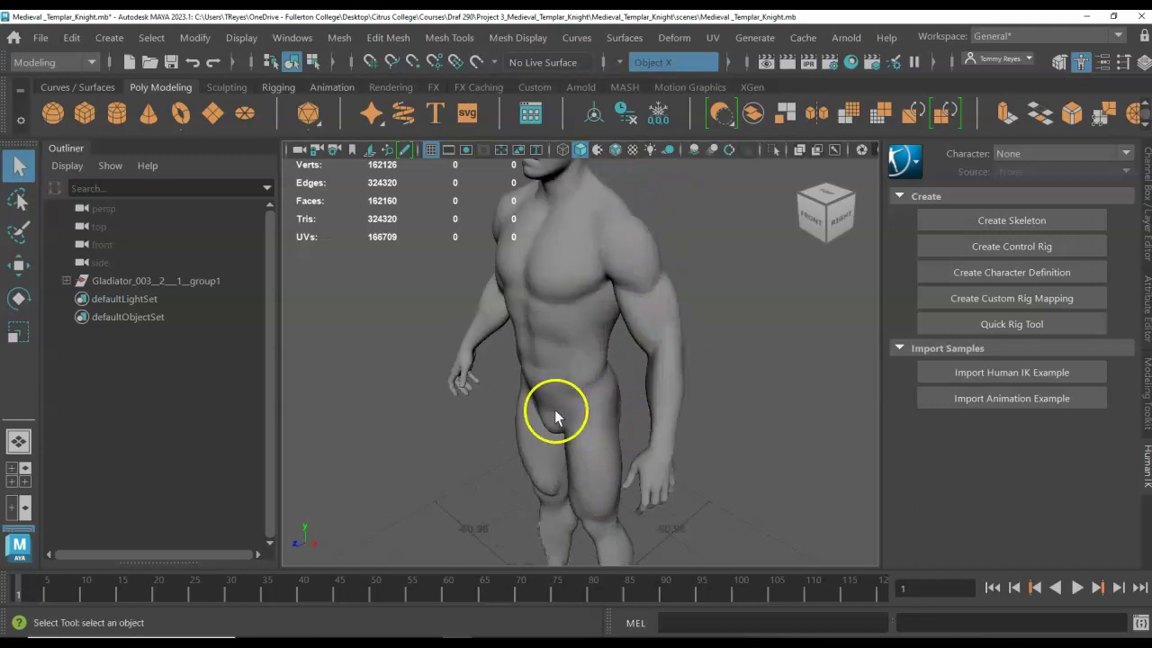
pyautogui.keyDown('alt'); pyautogui.moveTo(555, 416); pyautogui.dragTo(583, 409); pyautogui.keyUp('alt')
pyautogui.keyDown('alt'); pyautogui.moveTo(614, 368); pyautogui.dragTo(463, 401); pyautogui.keyUp('alt')
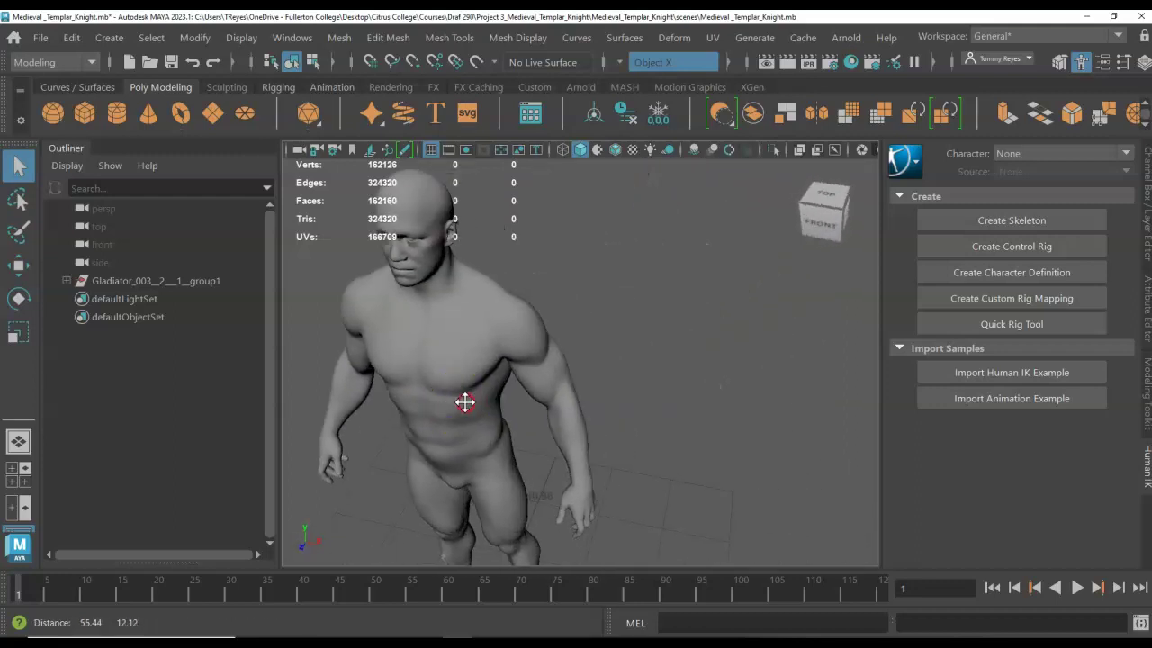
pyautogui.moveTo(406, 424)
pyautogui.keyDown('alt'); pyautogui.mouseDown()
pyautogui.moveTo(394, 429)
pyautogui.moveTo(442, 419)
pyautogui.moveTo(400, 423)
pyautogui.mouseUp(); pyautogui.keyUp('alt')
pyautogui.keyDown('alt'); pyautogui.moveTo(638, 337); pyautogui.dragTo(676, 348); pyautogui.keyUp('alt')
pyautogui.moveTo(642, 288)
pyautogui.keyDown('alt'); pyautogui.mouseDown()
pyautogui.moveTo(665, 330)
pyautogui.moveTo(635, 285)
pyautogui.mouseUp(); pyautogui.keyUp('alt')
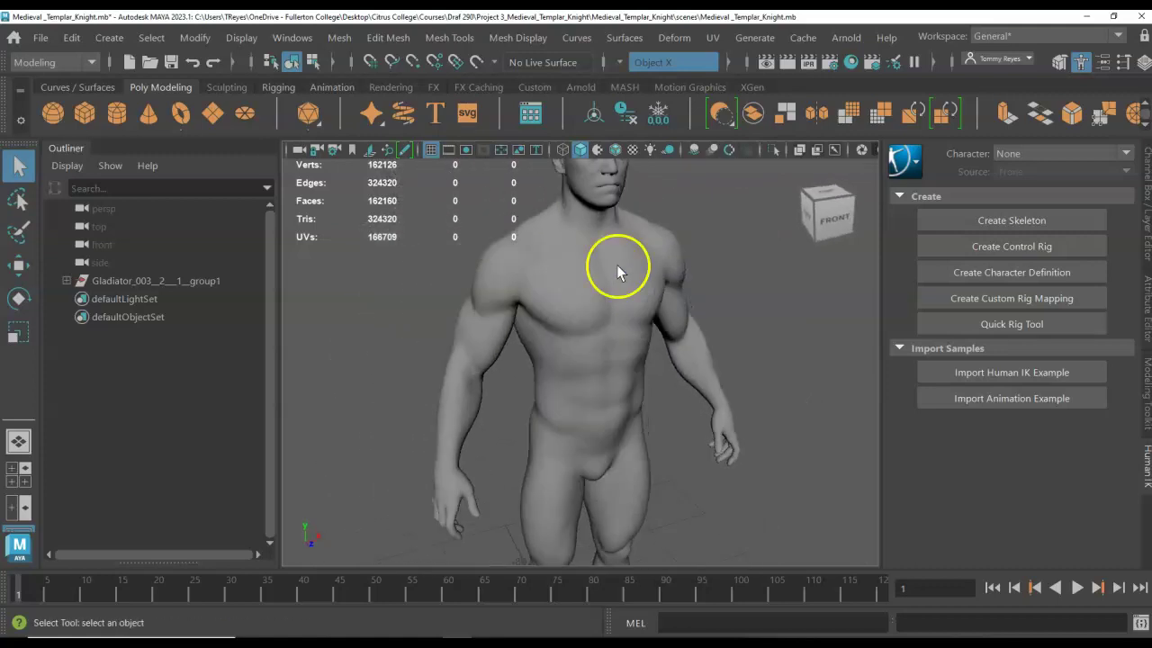
# Make the gladiator body mesh the live surface and activate the Quad Draw tool.
pyautogui.click(611, 264)
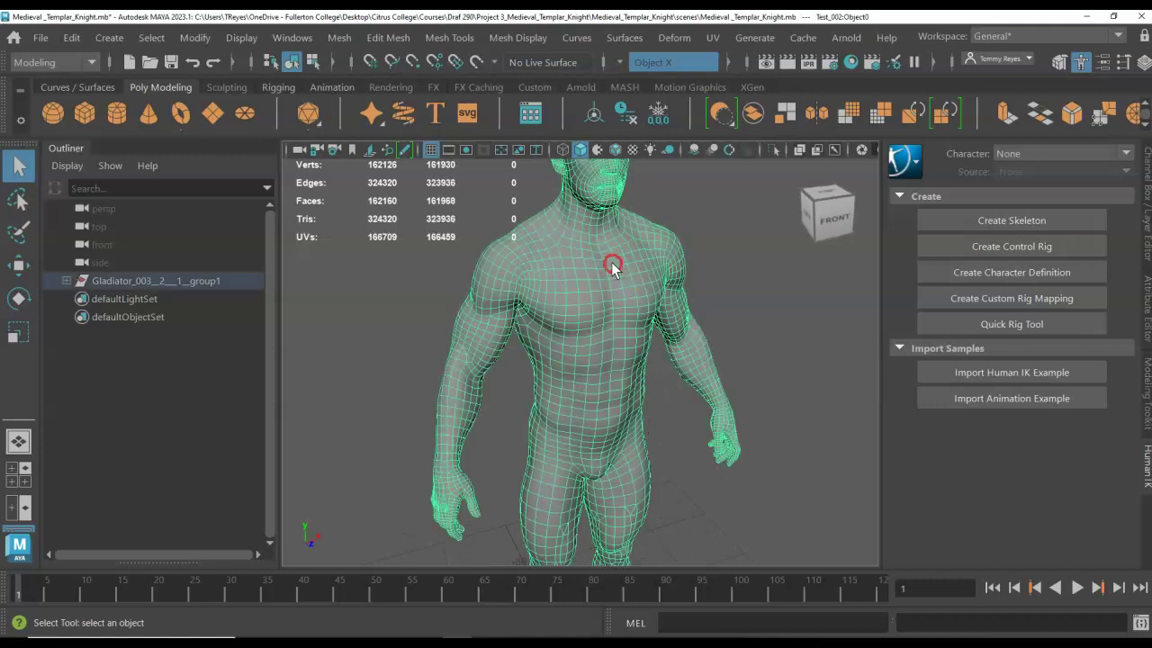
pyautogui.moveTo(612, 266); pyautogui.dragTo(676, 105, button='right')
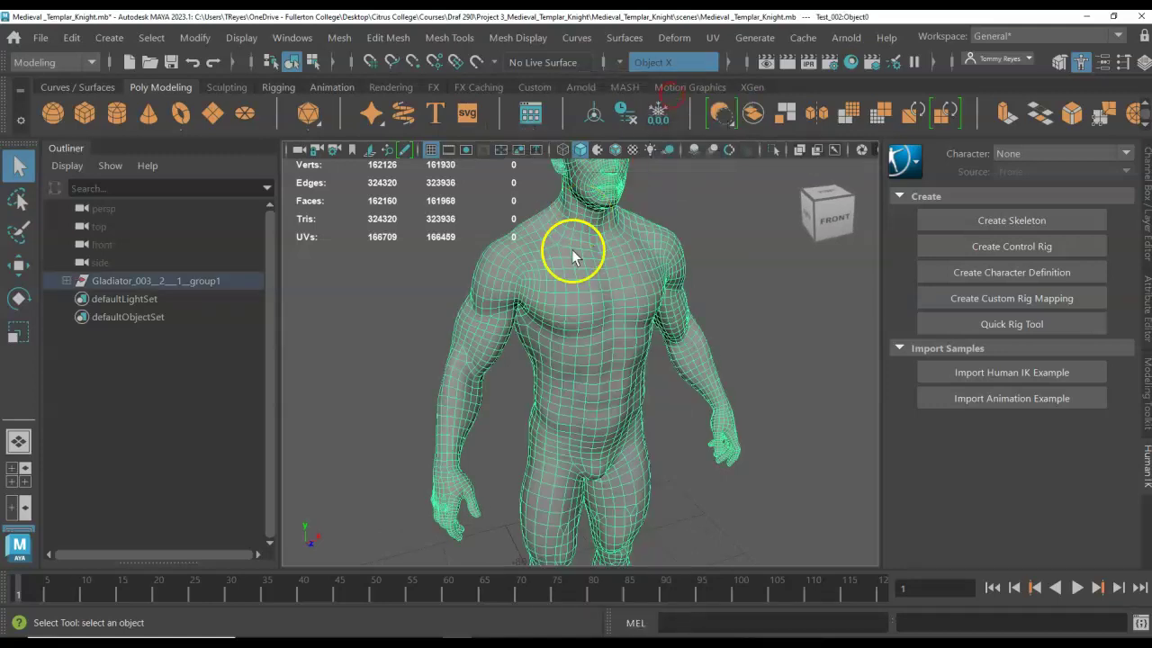
pyautogui.click(478, 65)
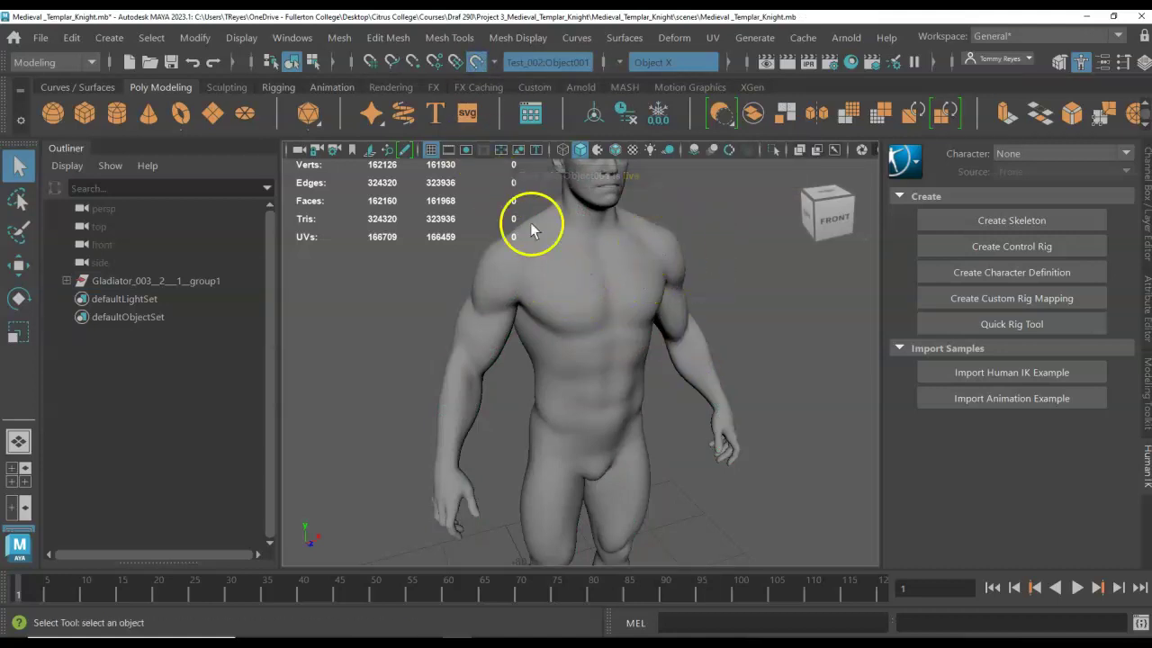
pyautogui.keyDown('shift'); pyautogui.rightClick(569, 277); pyautogui.keyUp('shift')
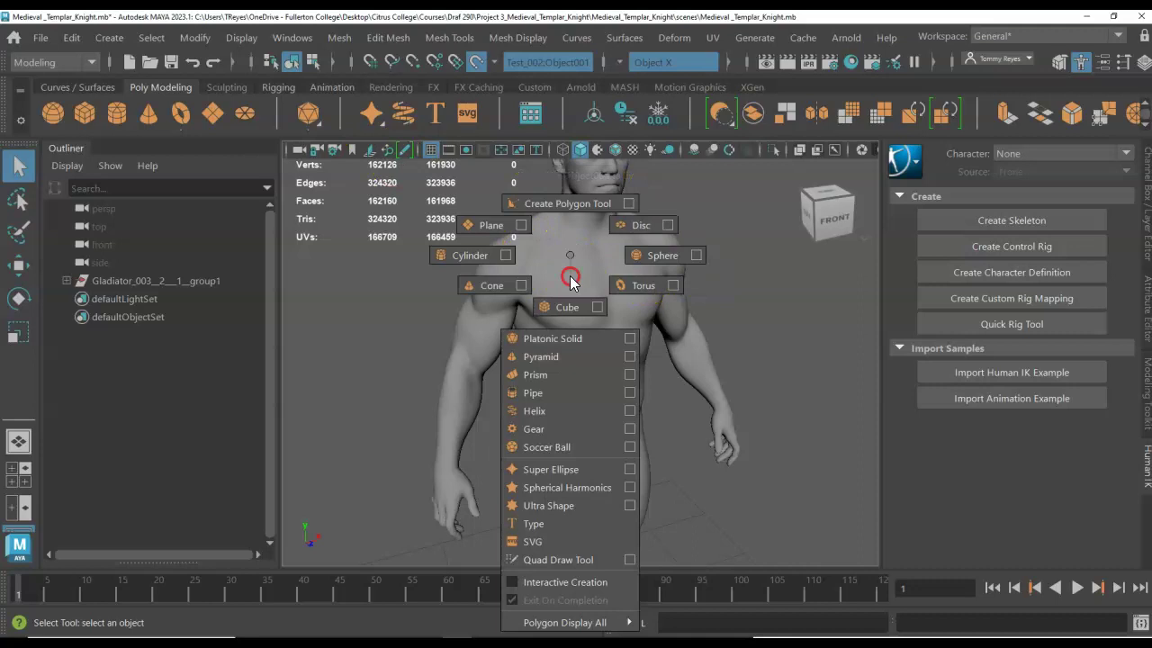
pyautogui.keyDown('shift'); pyautogui.moveTo(570, 277); pyautogui.dragTo(593, 553, button='right'); pyautogui.keyUp('shift')
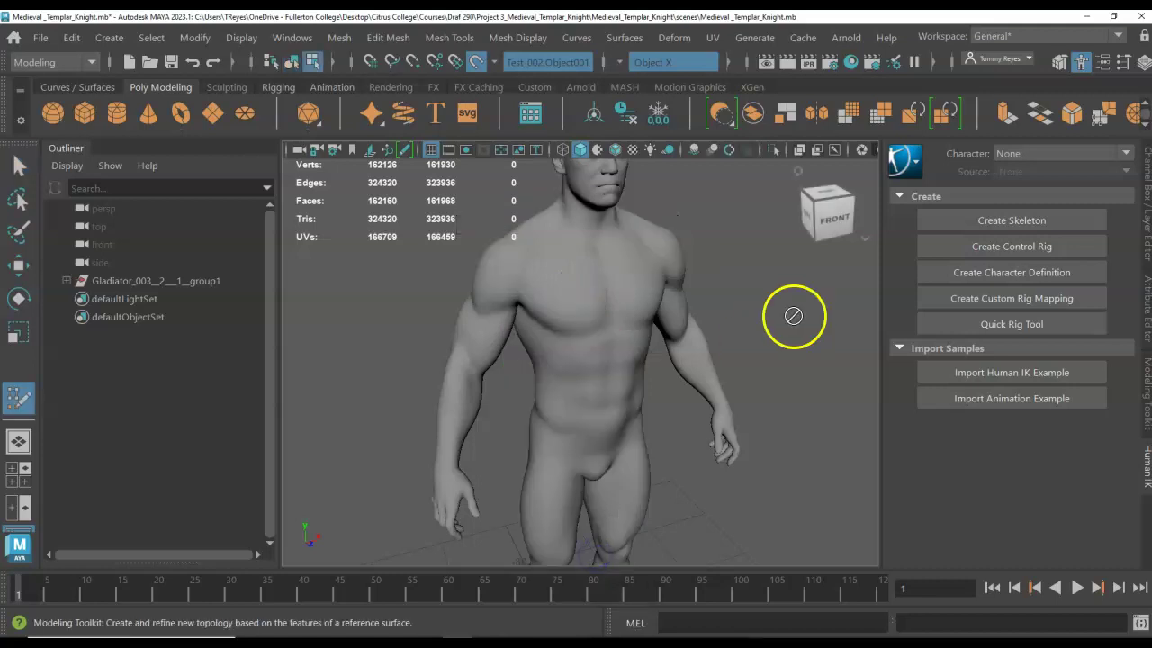
# Keeping Object X symmetry, draw a short strip of mirrored quads across the front base of the neck, joined at the centre.
pyautogui.scroll(4, 592, 234)
pyautogui.keyDown('alt'); pyautogui.moveTo(625, 219); pyautogui.dragTo(612, 308, button='middle'); pyautogui.keyUp('alt')
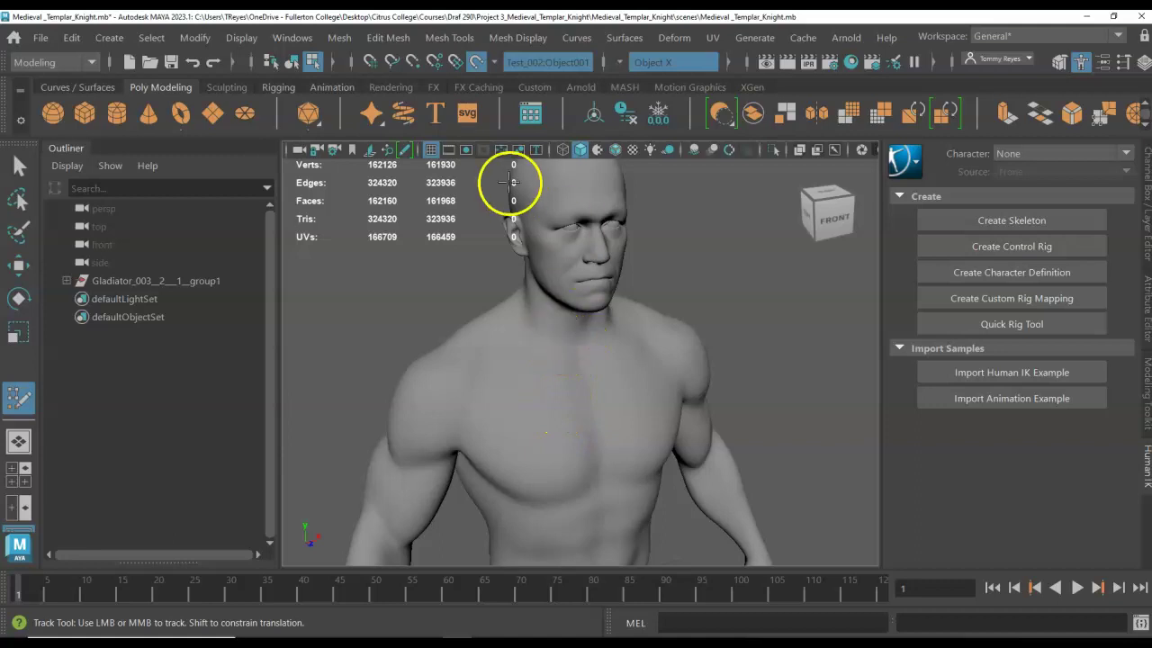
pyautogui.click(627, 63)
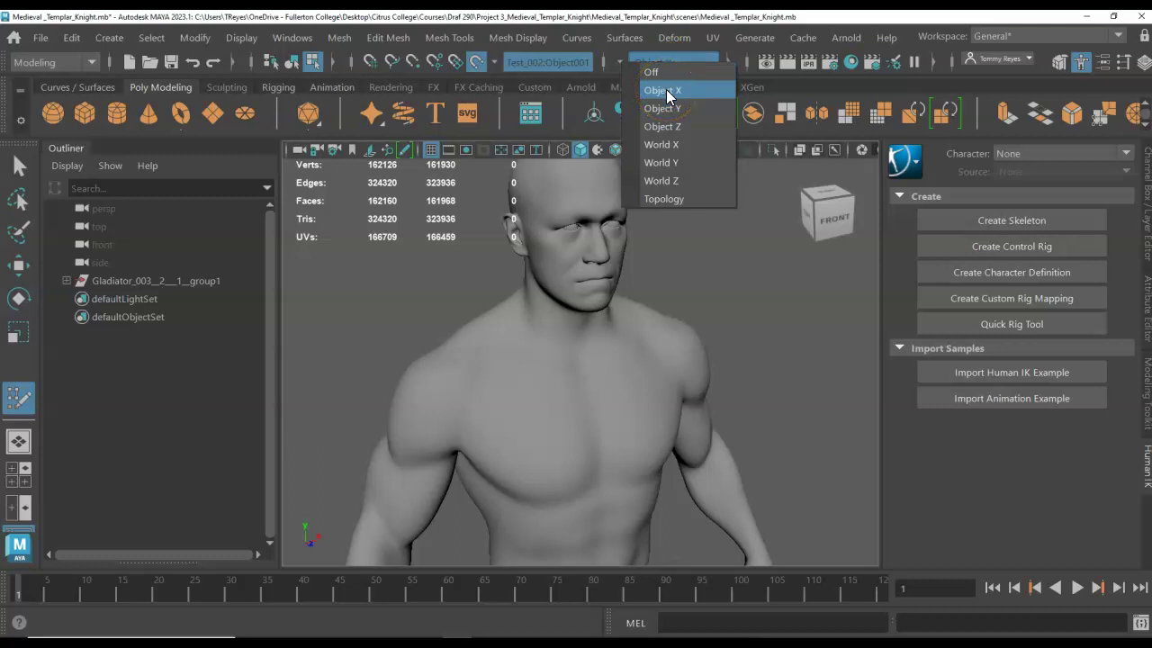
pyautogui.click(687, 259)
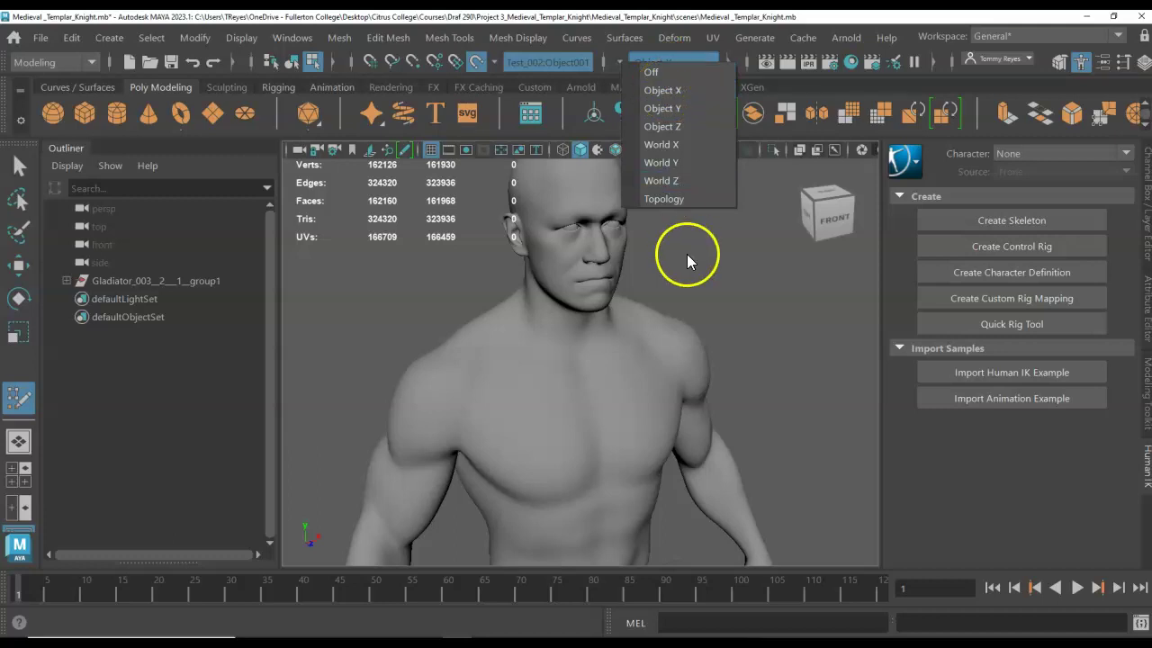
pyautogui.click(581, 351)
pyautogui.click(563, 334)
pyautogui.moveTo(566, 358); pyautogui.dragTo(565, 349)
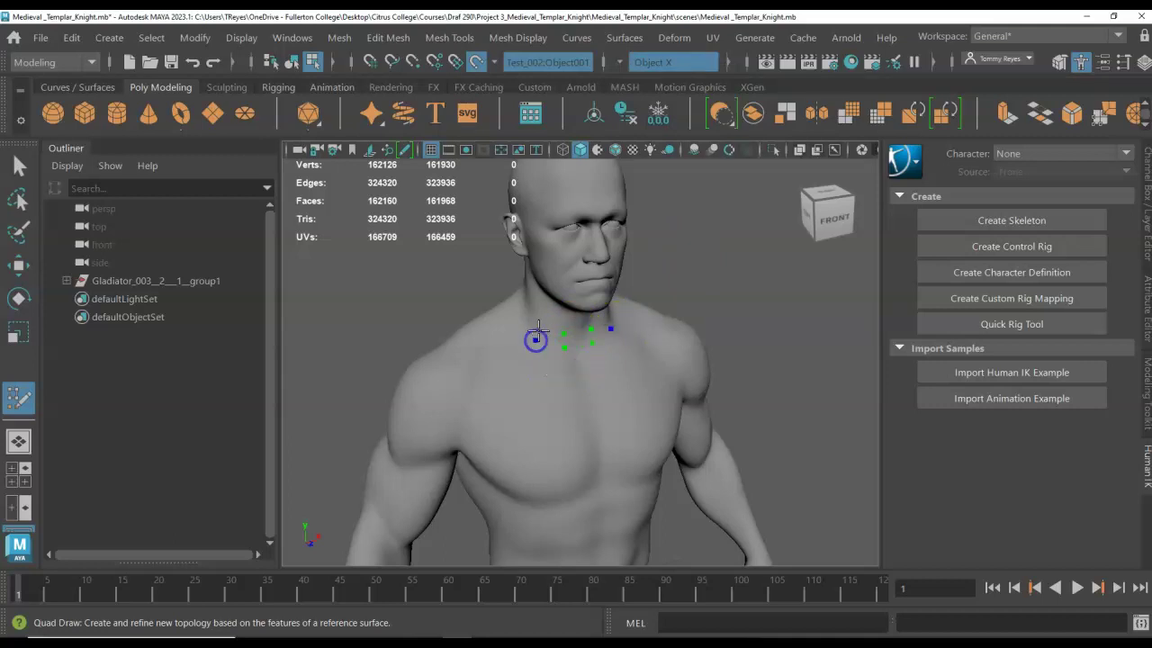
pyautogui.click(542, 324)
pyautogui.moveTo(547, 378)
pyautogui.mouseDown()
pyautogui.moveTo(571, 352)
pyautogui.moveTo(552, 338)
pyautogui.mouseUp()
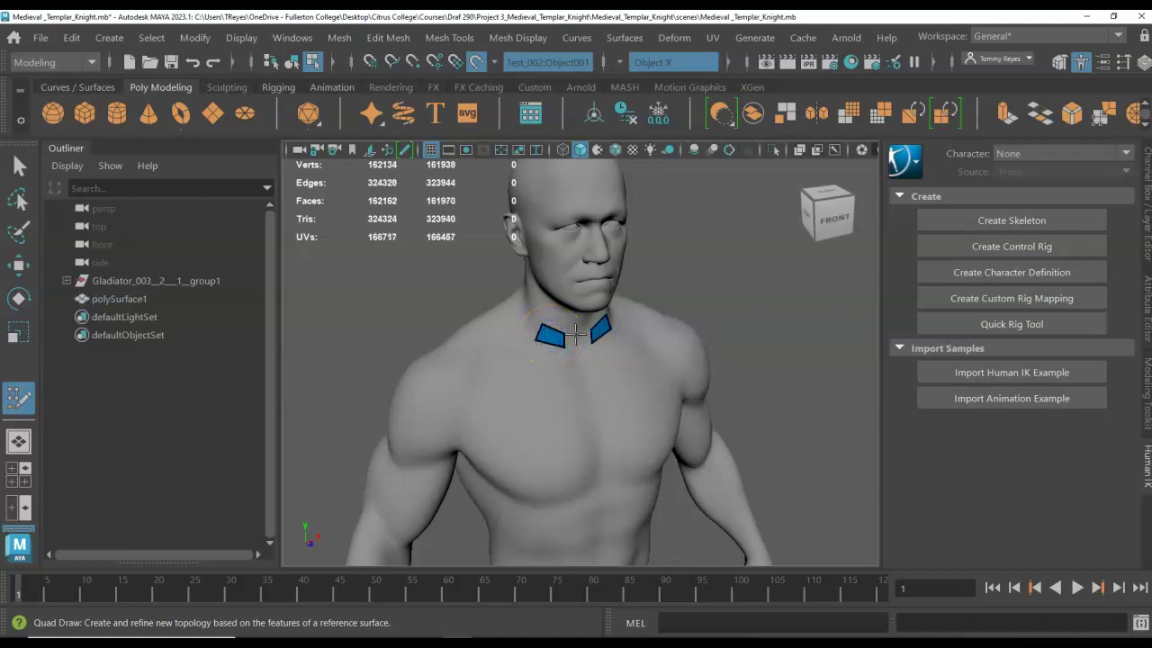
pyautogui.keyDown('shift'); pyautogui.click(576, 344); pyautogui.keyUp('shift')
# Extend the mirrored quad strip from the front of the neck up towards the top of the shoulders.
pyautogui.scroll(5, 565, 344)
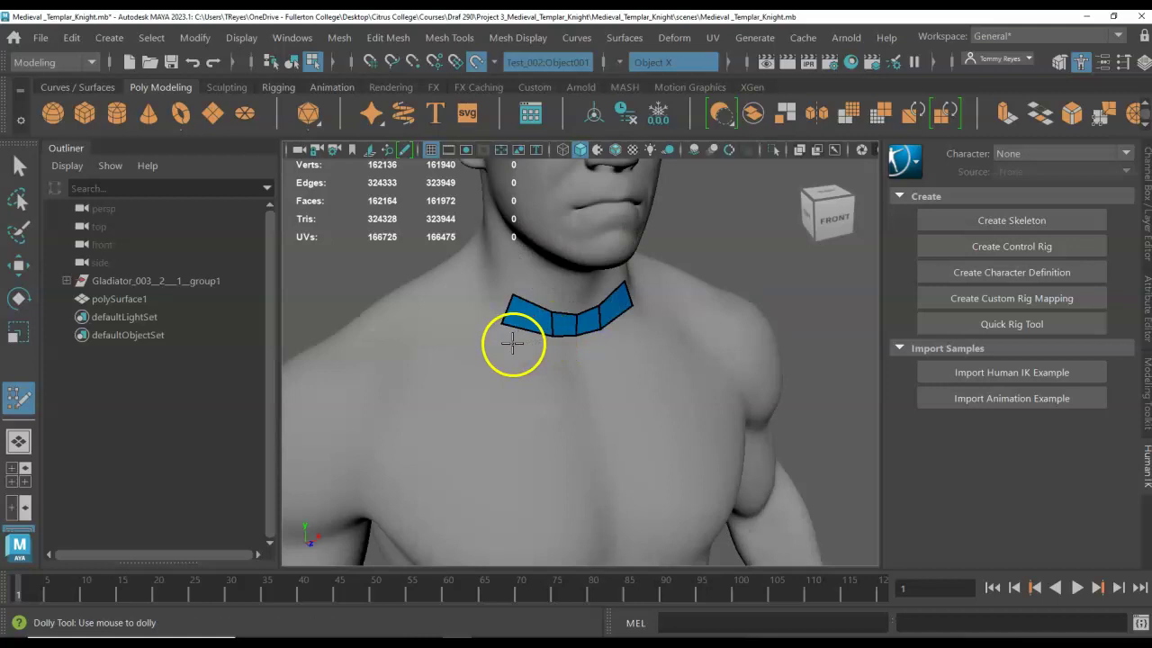
pyautogui.click(464, 300)
pyautogui.keyDown('shift'); pyautogui.click(482, 280); pyautogui.keyUp('shift')
pyautogui.click(439, 273)
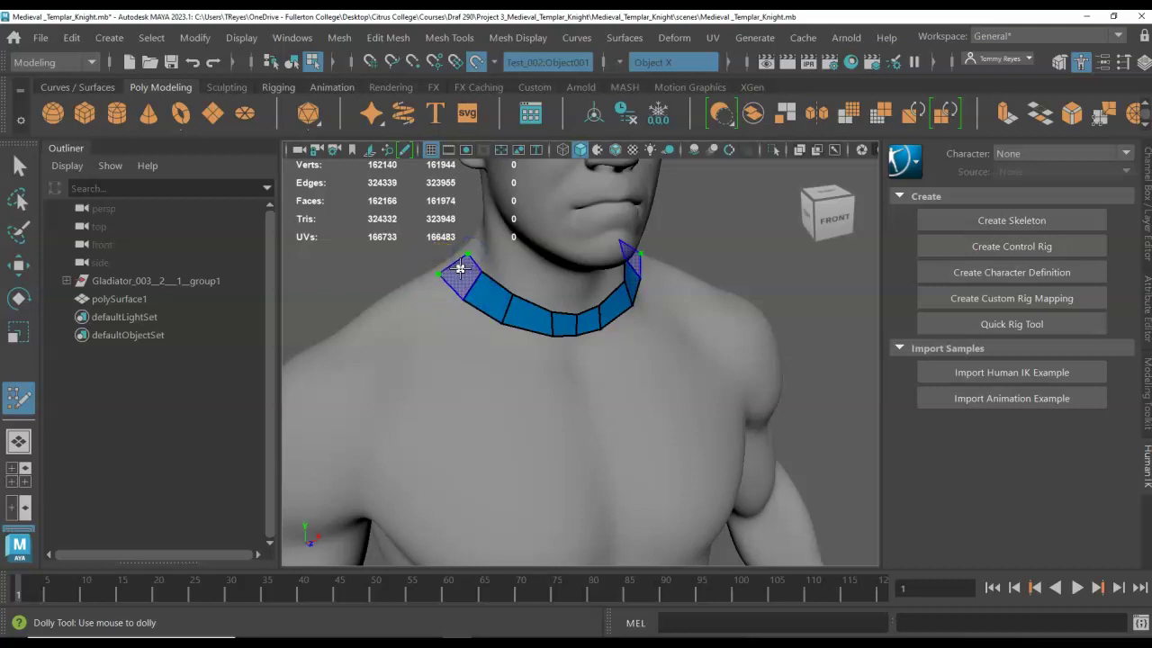
# Continue the collar strip around the side of the neck behind the shoulder with another mirrored Quad Draw face.
pyautogui.keyDown('alt'); pyautogui.moveTo(435, 298); pyautogui.dragTo(645, 324); pyautogui.keyUp('alt')
pyautogui.keyDown('alt'); pyautogui.moveTo(663, 321); pyautogui.dragTo(390, 357, button='middle'); pyautogui.keyUp('alt')
pyautogui.keyDown('alt'); pyautogui.moveTo(391, 365); pyautogui.dragTo(532, 366); pyautogui.keyUp('alt')
pyautogui.keyDown('alt'); pyautogui.moveTo(841, 354); pyautogui.dragTo(626, 395, button='middle'); pyautogui.keyUp('alt')
pyautogui.keyDown('alt'); pyautogui.moveTo(442, 386); pyautogui.dragTo(450, 349, button='right'); pyautogui.keyUp('alt')
pyautogui.click(451, 350)
pyautogui.click(447, 375)
pyautogui.keyDown('shift'); pyautogui.click(471, 373); pyautogui.keyUp('shift')
# Place further points along the back of the neck and fill them with quads up to the centre line.
pyautogui.click(433, 335)
pyautogui.click(420, 361)
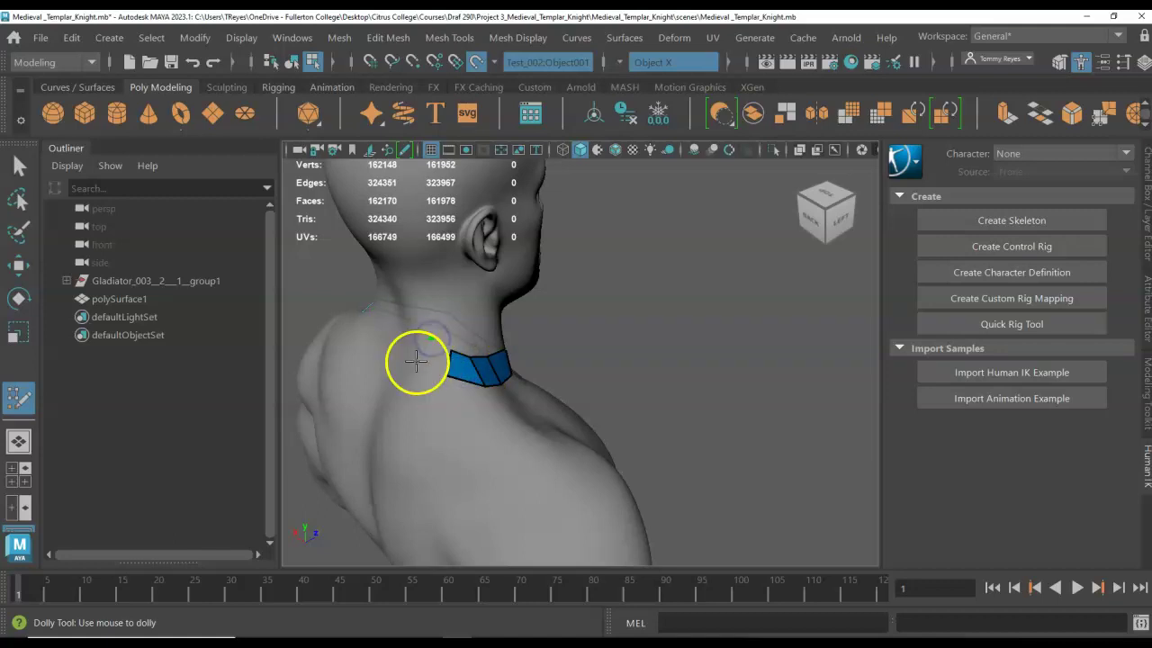
pyautogui.click(403, 321)
pyautogui.click(387, 310)
pyautogui.keyDown('shift'); pyautogui.click(438, 357); pyautogui.keyUp('shift')
pyautogui.keyDown('shift'); pyautogui.click(413, 343); pyautogui.keyUp('shift')
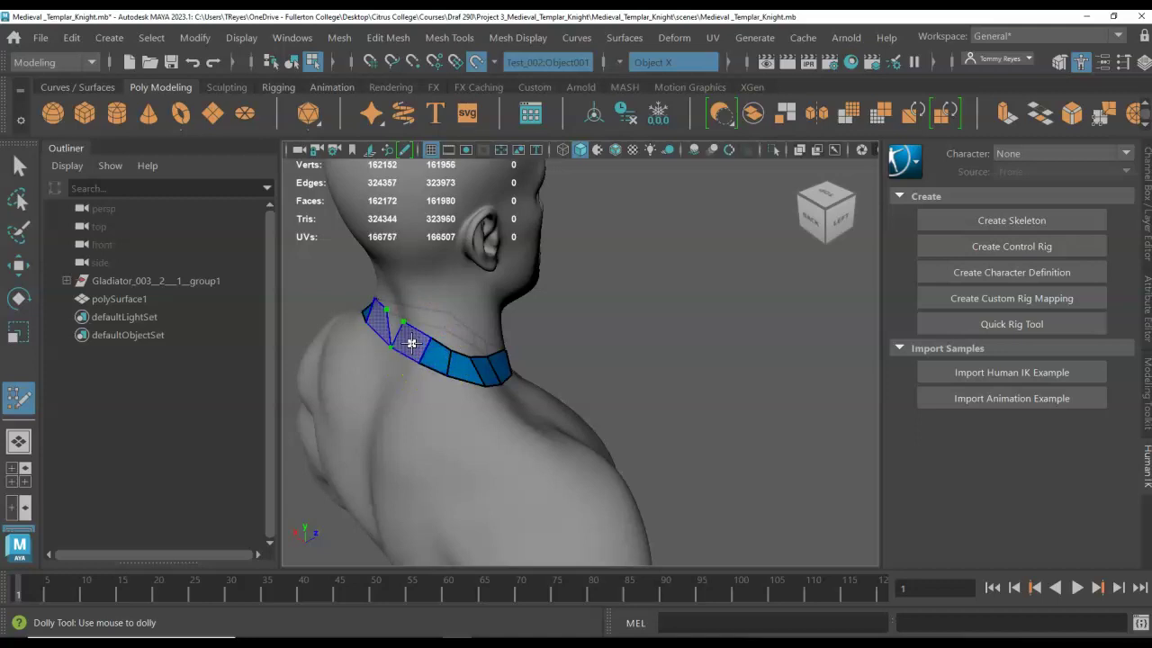
# Close the V-shaped gap at the back centre of the collar strip by joining its upper vertices.
pyautogui.keyDown('alt'); pyautogui.moveTo(411, 343); pyautogui.dragTo(437, 367); pyautogui.keyUp('alt')
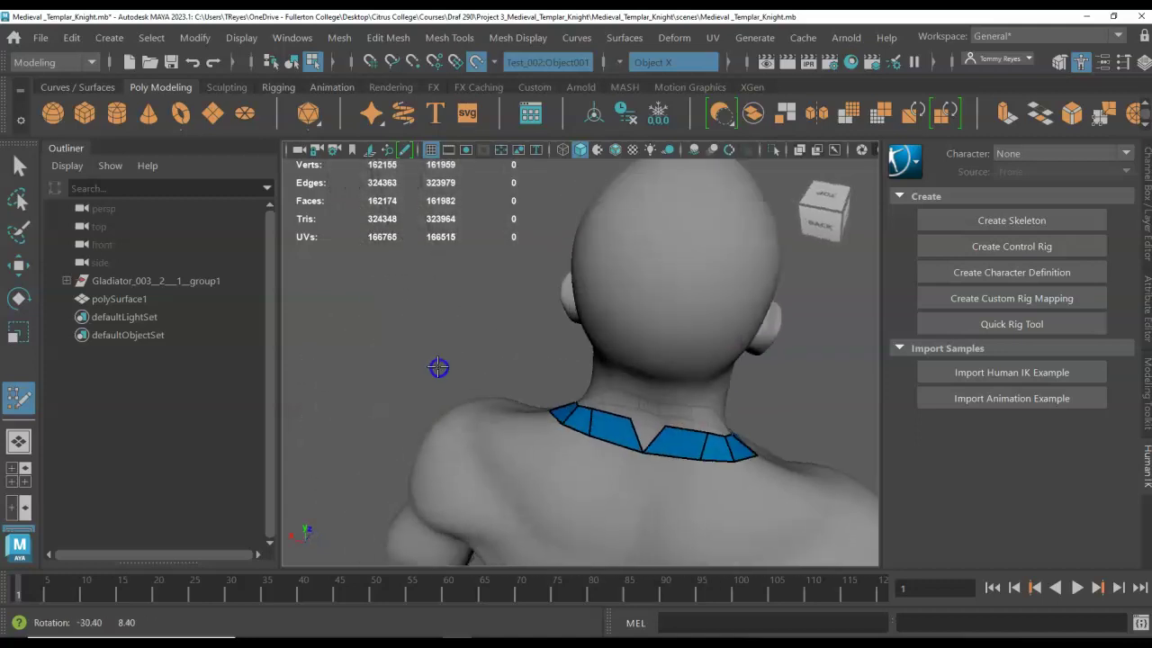
pyautogui.scroll(3, 661, 458)
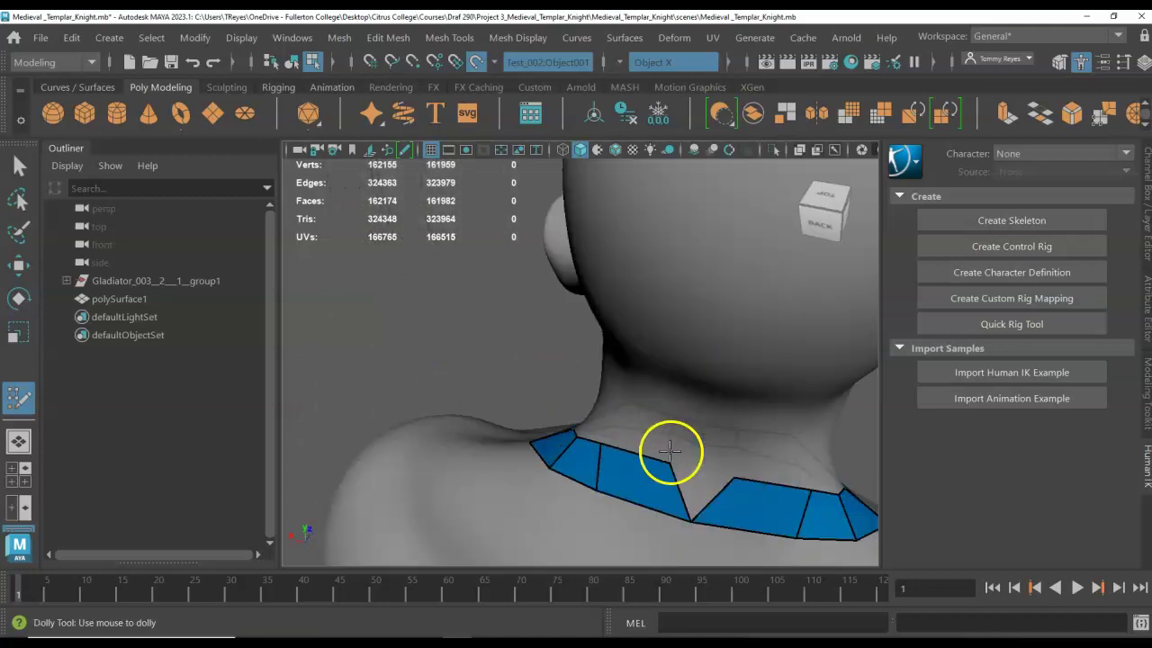
pyautogui.moveTo(668, 464)
pyautogui.mouseDown()
pyautogui.moveTo(706, 465)
pyautogui.moveTo(437, 467)
pyautogui.mouseUp()
pyautogui.keyDown('alt'); pyautogui.moveTo(514, 348); pyautogui.dragTo(697, 537, button='right'); pyautogui.keyUp('alt')
pyautogui.keyDown('alt'); pyautogui.moveTo(697, 537); pyautogui.dragTo(728, 541, button='middle'); pyautogui.keyUp('alt')
pyautogui.scroll(3, 573, 334)
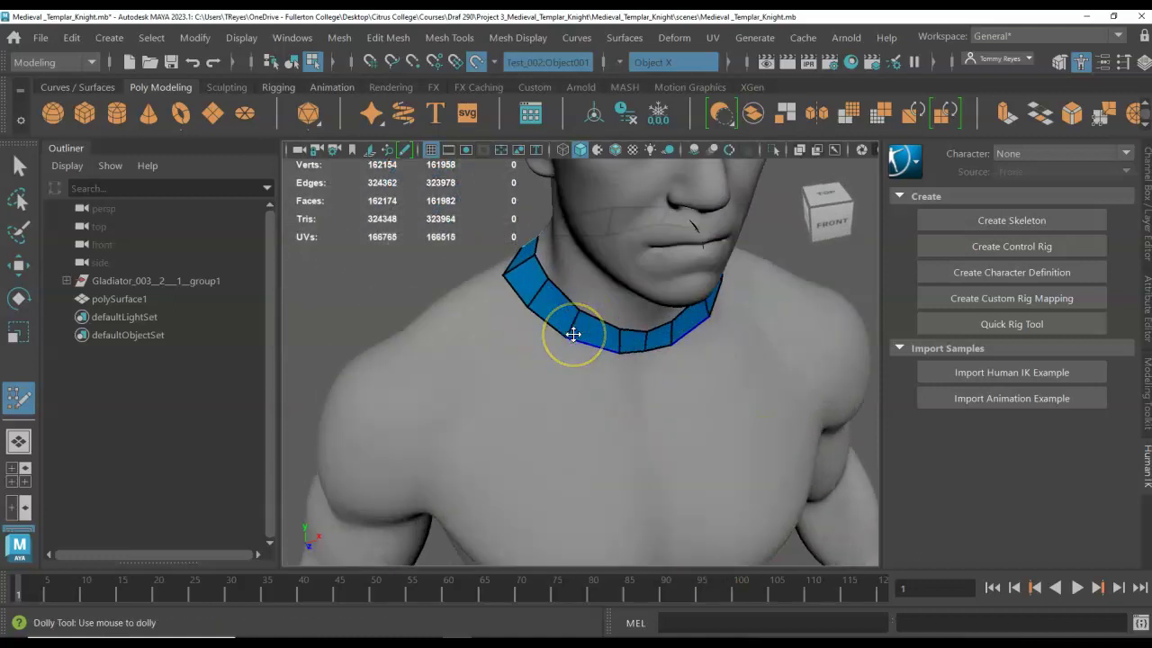
# Even out the quads along the side of the neck collar strip by moving and relaxing their vertices.
pyautogui.moveTo(568, 338)
pyautogui.mouseDown()
pyautogui.moveTo(658, 329)
pyautogui.moveTo(543, 310)
pyautogui.moveTo(707, 335)
pyautogui.moveTo(672, 365)
pyautogui.moveTo(561, 324)
pyautogui.moveTo(489, 393)
pyautogui.mouseUp()
pyautogui.keyDown('alt'); pyautogui.moveTo(488, 394); pyautogui.dragTo(525, 393, button='right'); pyautogui.keyUp('alt')
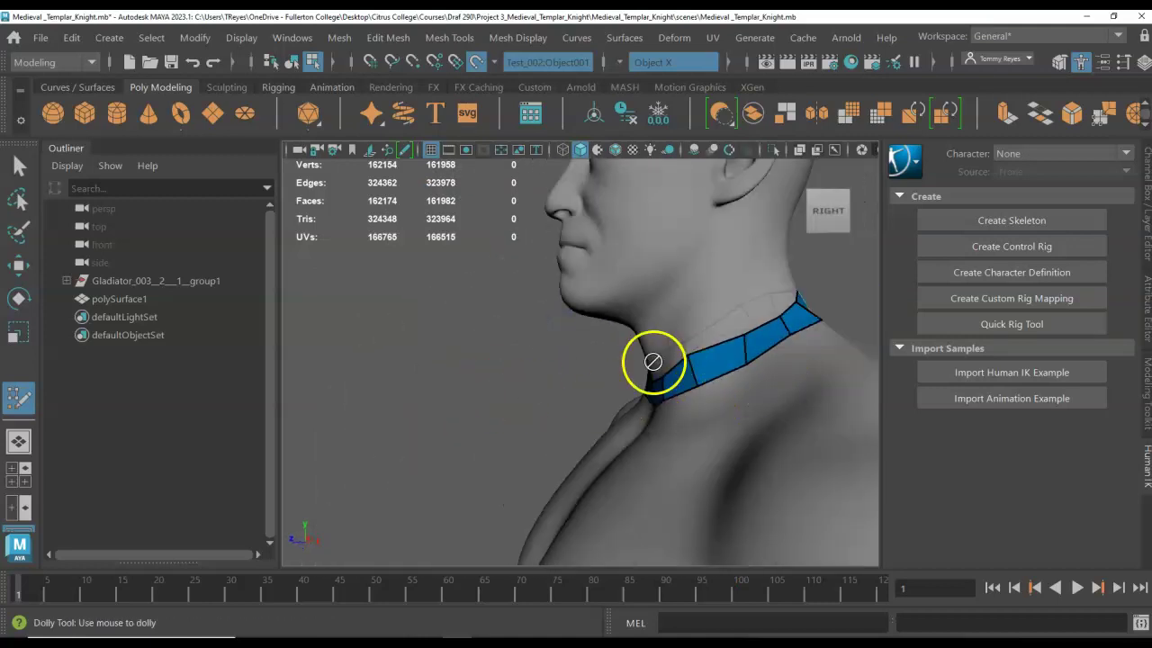
pyautogui.keyDown('shift'); pyautogui.moveTo(686, 362); pyautogui.dragTo(690, 363); pyautogui.keyUp('shift')
pyautogui.moveTo(804, 303); pyautogui.dragTo(715, 350)
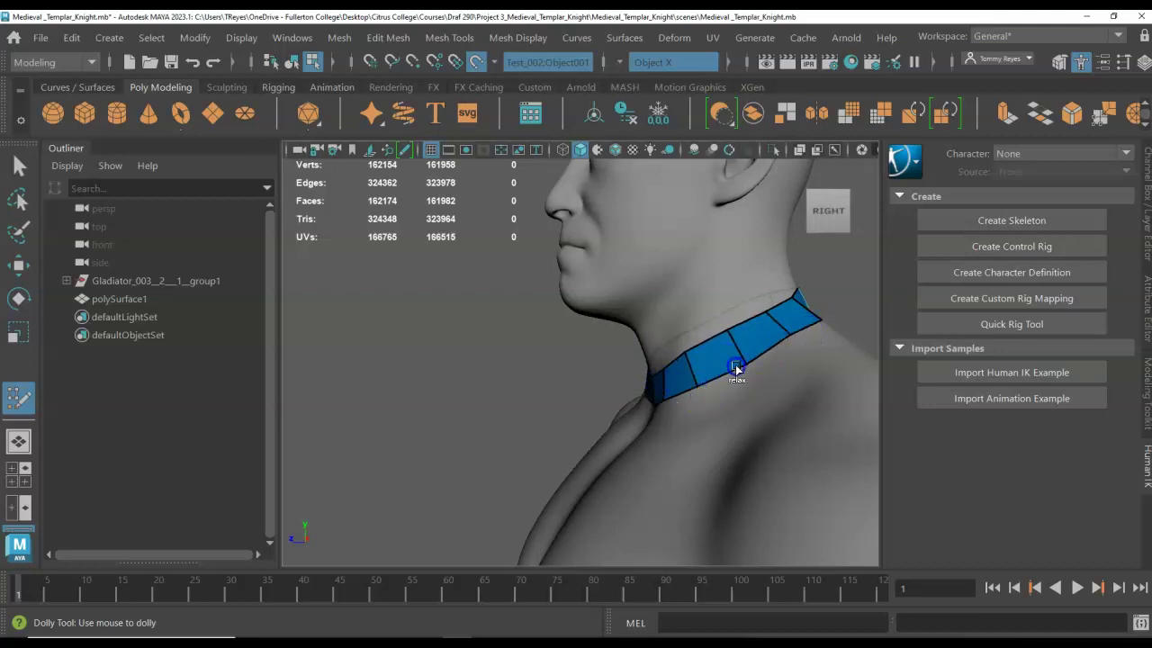
# Start a second row below the collar with a mirrored quad at the front centre and close the gap between both halves.
pyautogui.keyDown('alt'); pyautogui.moveTo(681, 404); pyautogui.dragTo(825, 408); pyautogui.keyUp('alt')
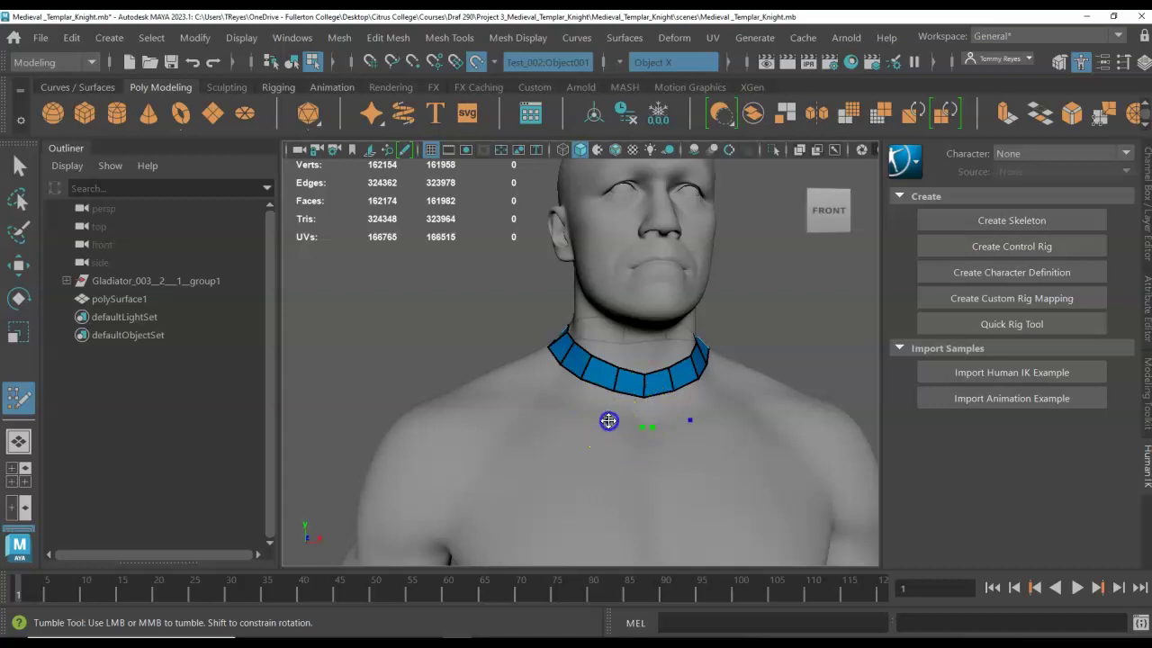
pyautogui.keyDown('shift'); pyautogui.click(629, 414); pyautogui.keyUp('shift')
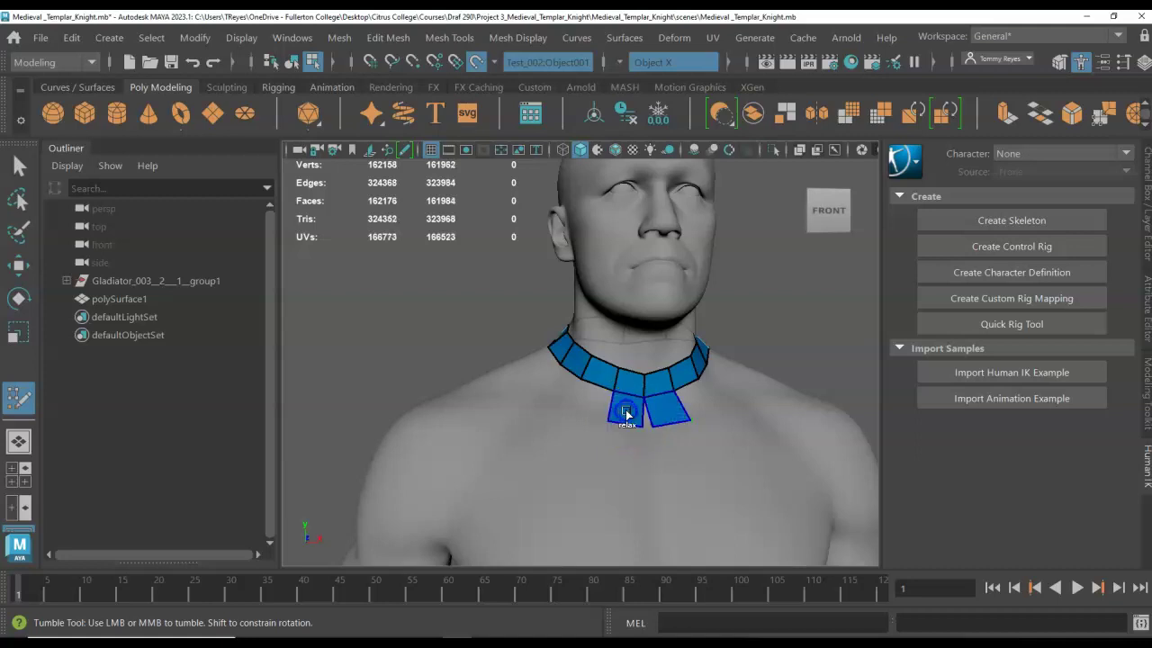
pyautogui.scroll(2, 642, 430)
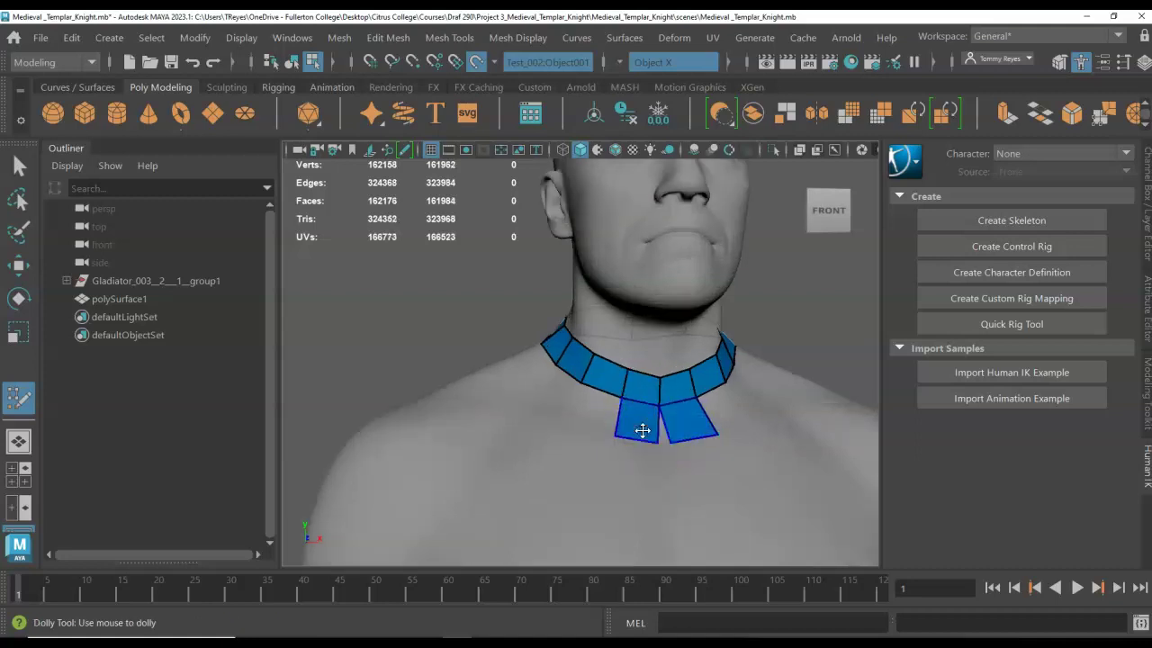
pyautogui.scroll(2, 655, 433)
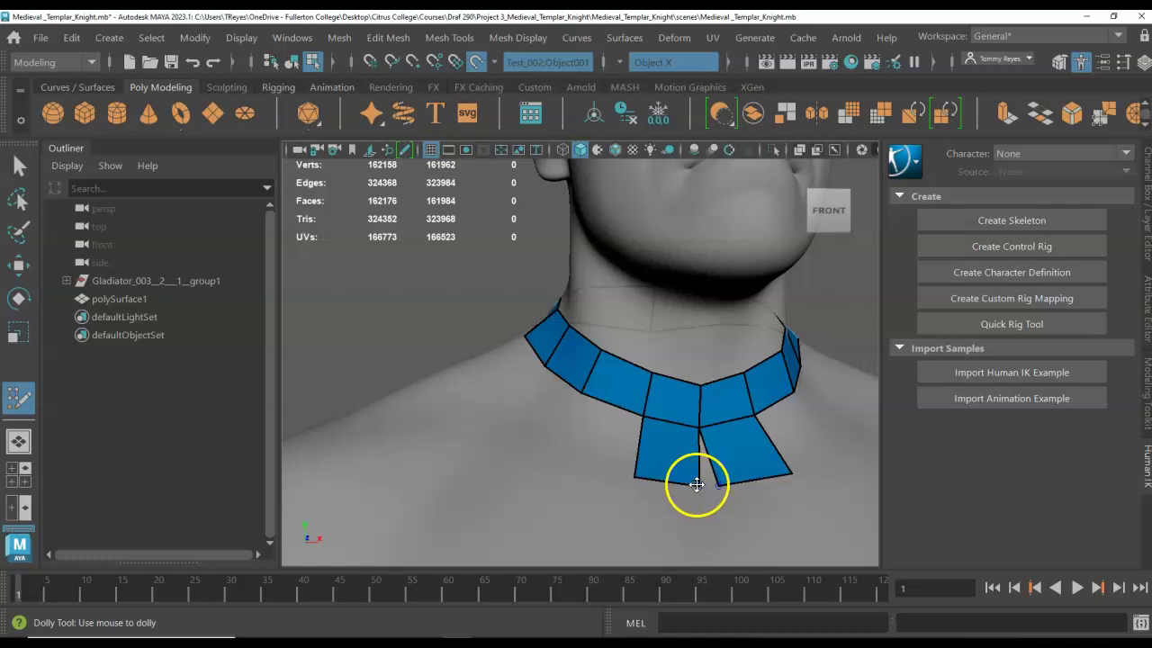
pyautogui.moveTo(710, 486); pyautogui.dragTo(710, 488)
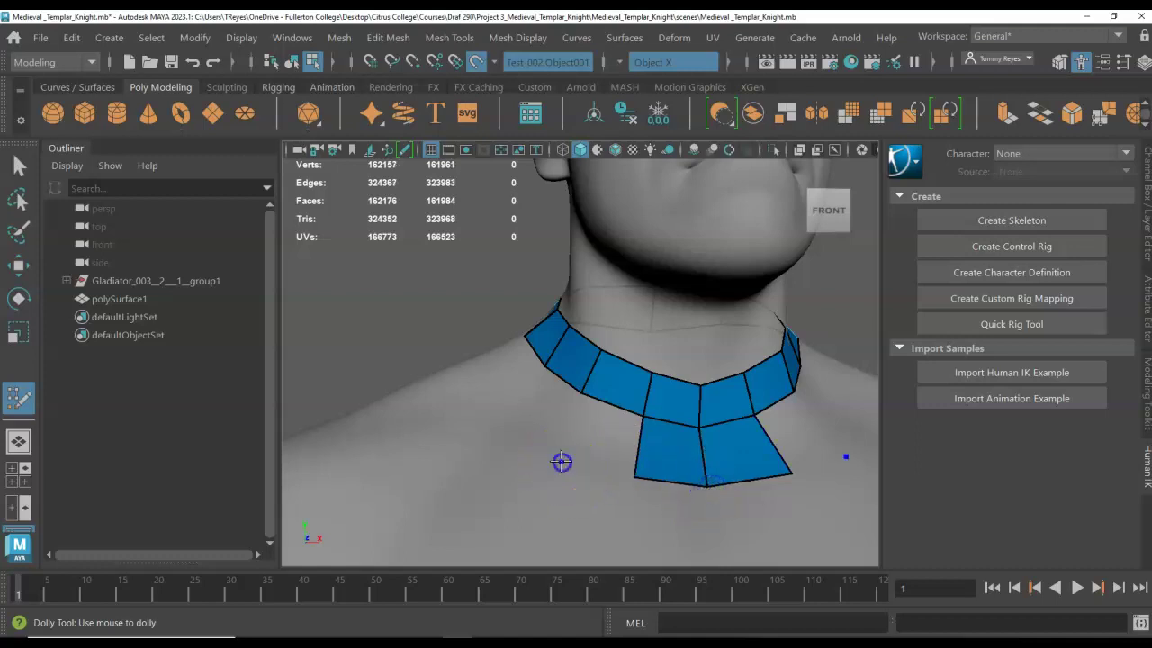
# Extend the second collar row with mirrored quads from the front centre towards the top of the shoulder.
pyautogui.keyDown('shift'); pyautogui.click(604, 446); pyautogui.keyUp('shift')
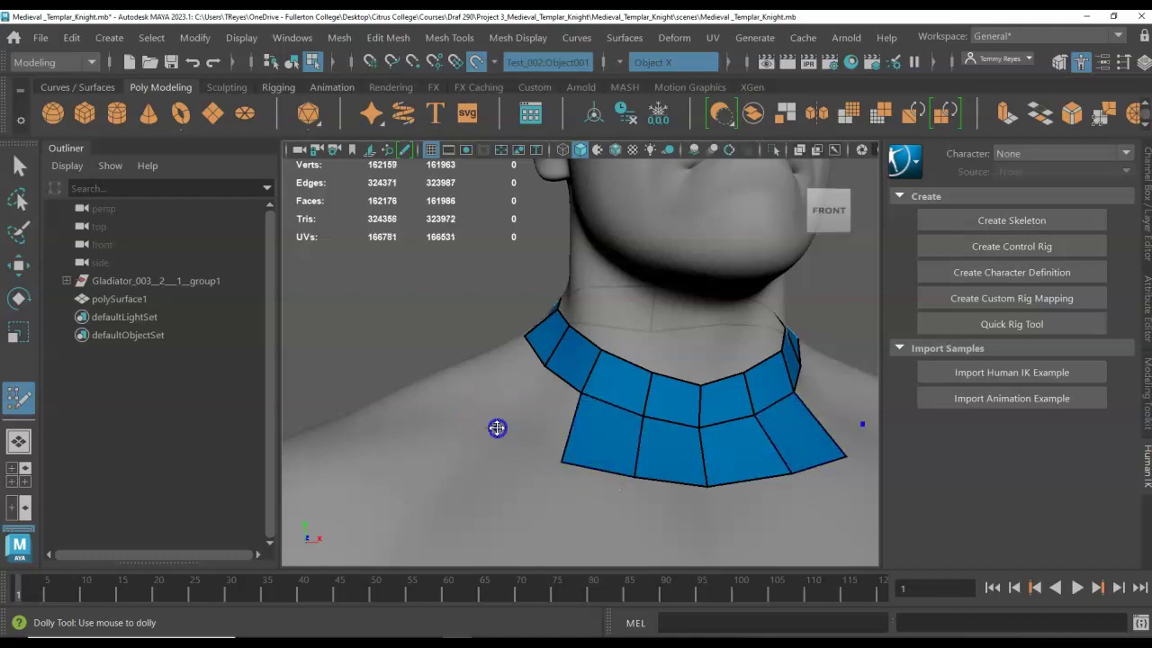
pyautogui.keyDown('shift'); pyautogui.click(556, 414); pyautogui.keyUp('shift')
pyautogui.keyDown('alt'); pyautogui.moveTo(488, 411); pyautogui.dragTo(553, 411); pyautogui.keyUp('alt')
pyautogui.keyDown('alt'); pyautogui.moveTo(552, 411); pyautogui.dragTo(452, 428, button='right'); pyautogui.keyUp('alt')
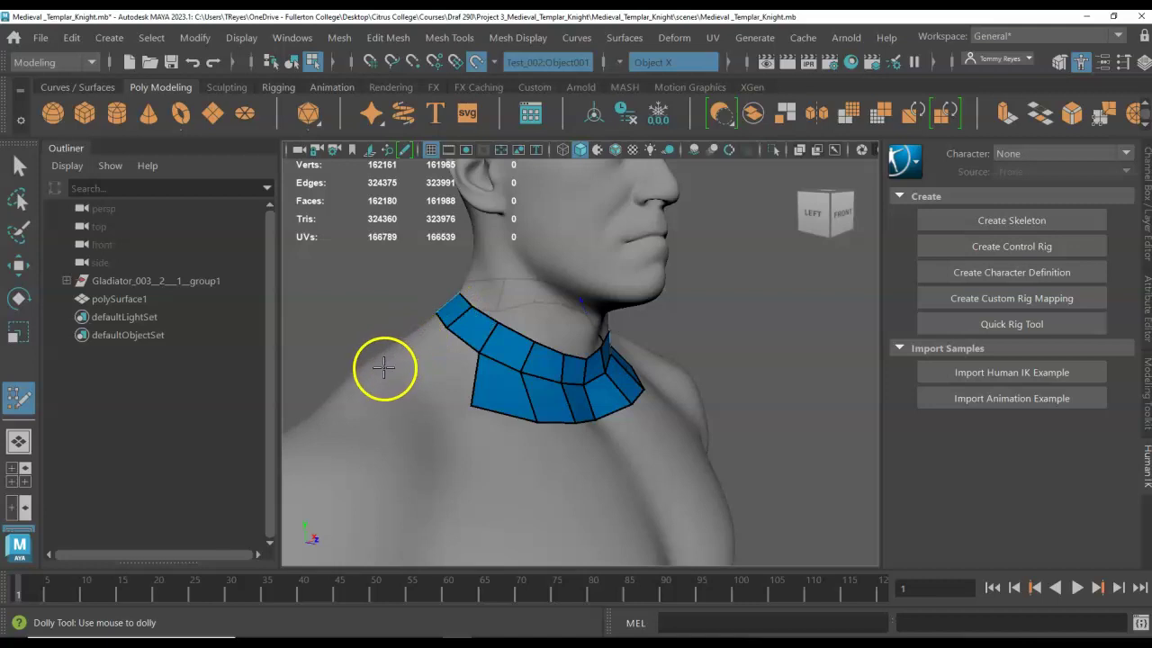
pyautogui.keyDown('shift'); pyautogui.click(457, 355); pyautogui.keyUp('shift')
pyautogui.keyDown('ctrl'); pyautogui.click(475, 388); pyautogui.keyUp('ctrl')
# Continue the second row over the shoulder and across the upper back, joining its lower vertices at the back centre.
pyautogui.keyDown('alt'); pyautogui.moveTo(445, 386); pyautogui.dragTo(544, 407); pyautogui.keyUp('alt')
pyautogui.scroll(-5, 576, 409)
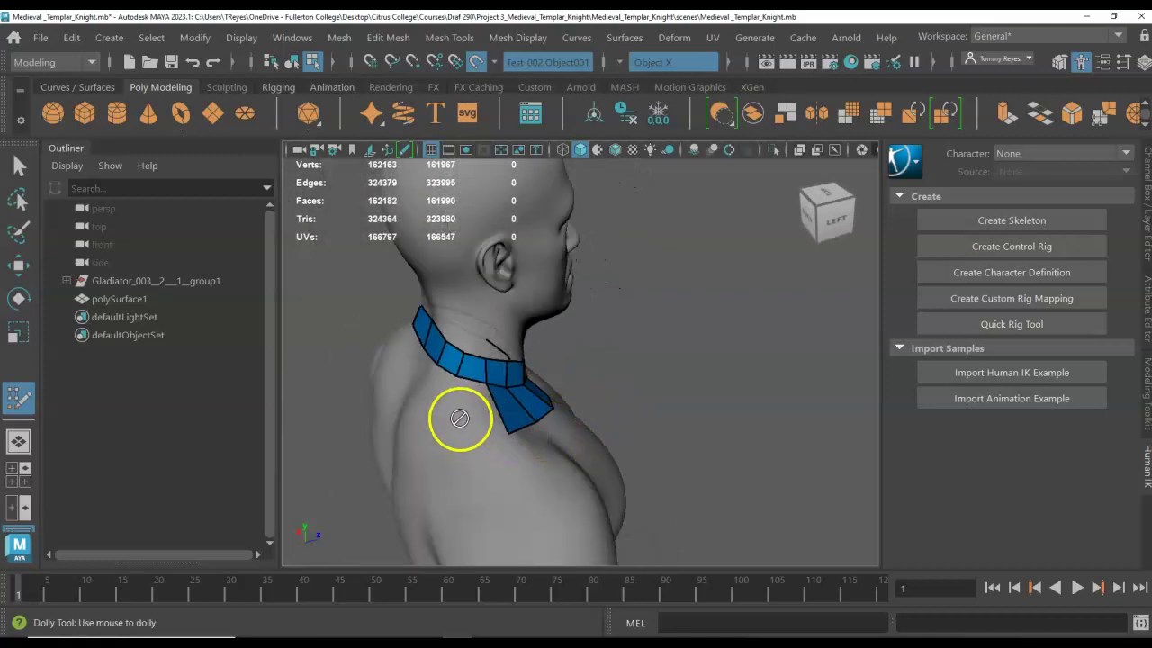
pyautogui.click(449, 422)
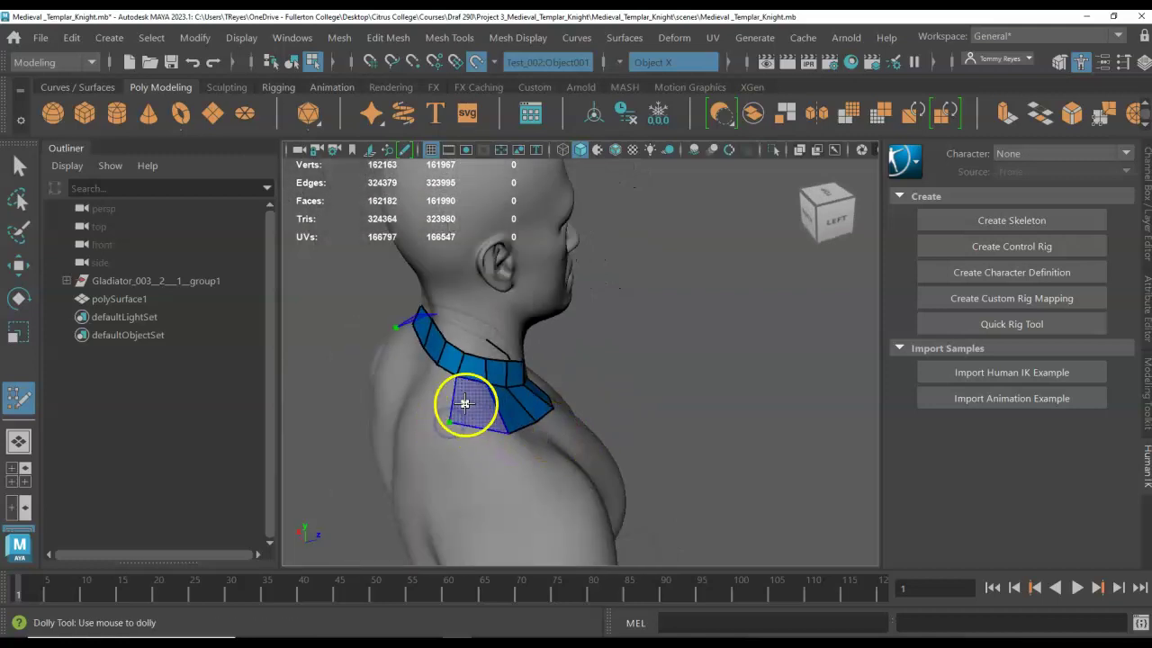
pyautogui.keyDown('shift'); pyautogui.click(469, 411); pyautogui.keyUp('shift')
pyautogui.keyDown('alt'); pyautogui.moveTo(412, 404); pyautogui.dragTo(479, 409); pyautogui.keyUp('alt')
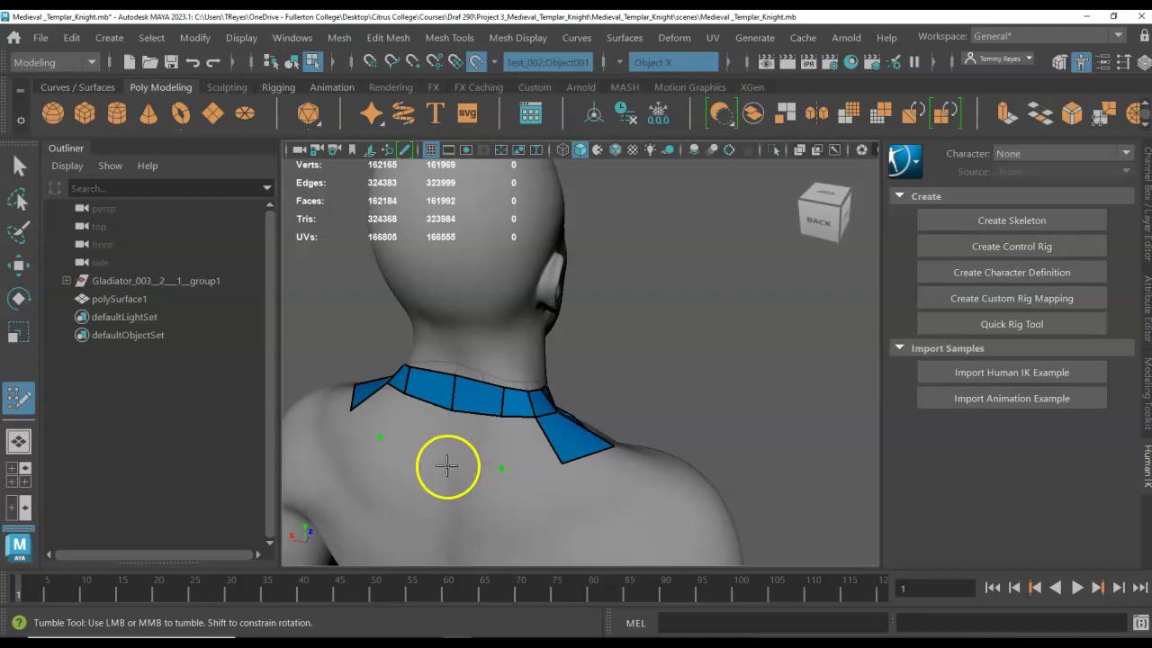
pyautogui.keyDown('shift'); pyautogui.click(522, 440); pyautogui.keyUp('shift')
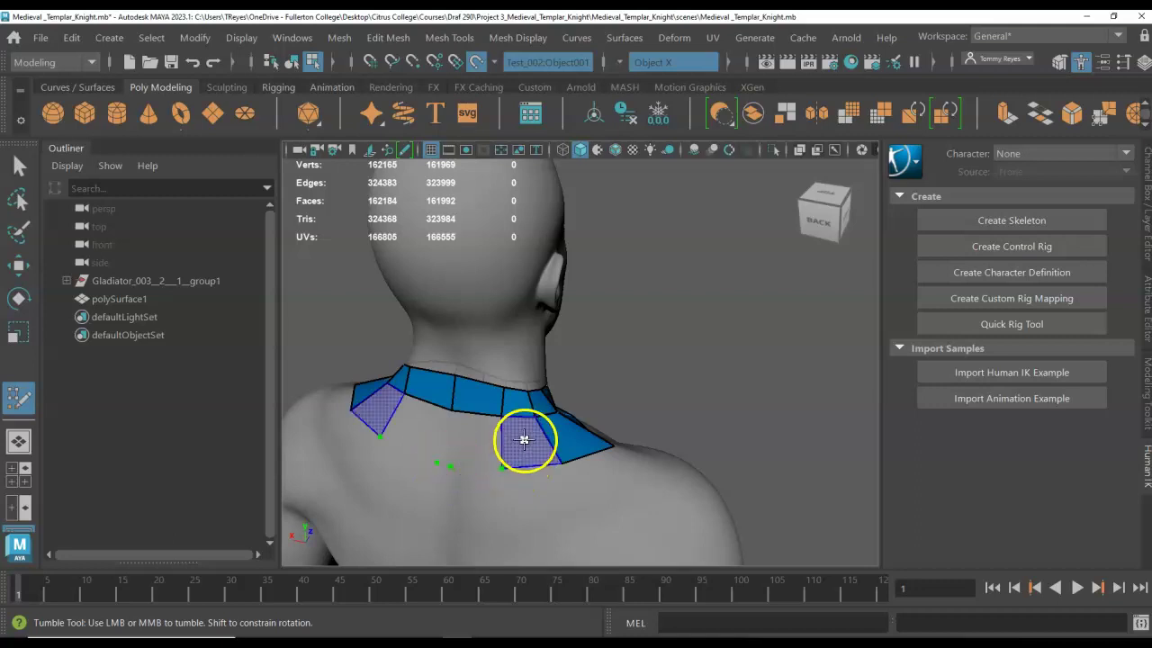
pyautogui.keyDown('shift'); pyautogui.click(473, 441); pyautogui.keyUp('shift')
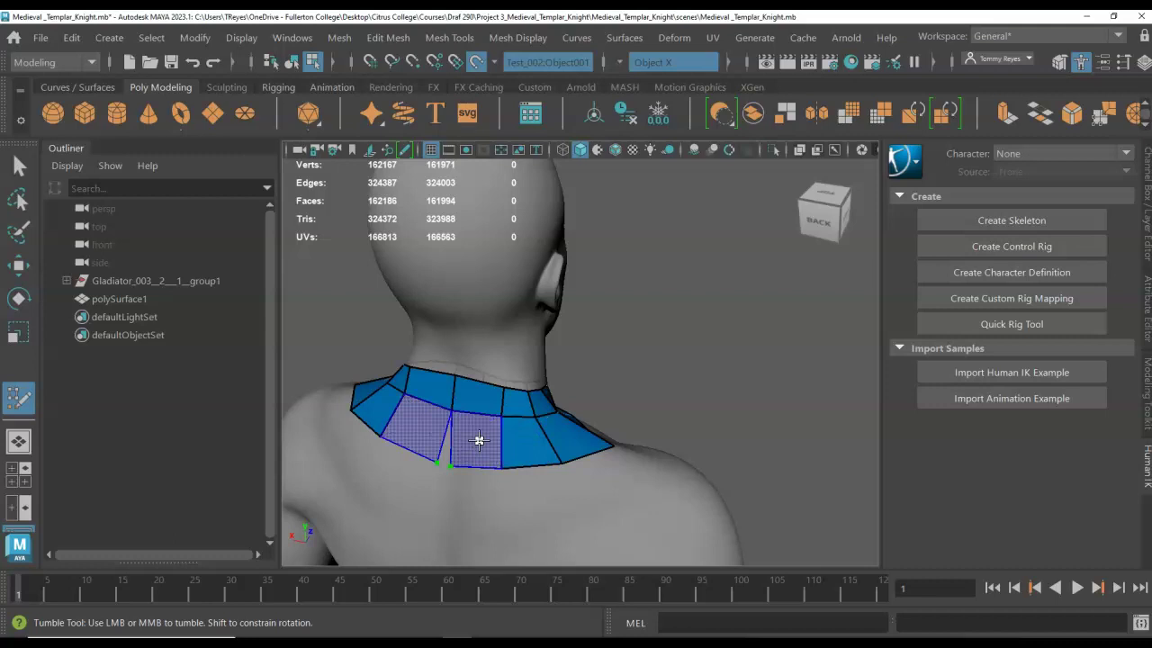
pyautogui.keyDown('shift'); pyautogui.click(479, 440); pyautogui.keyUp('shift')
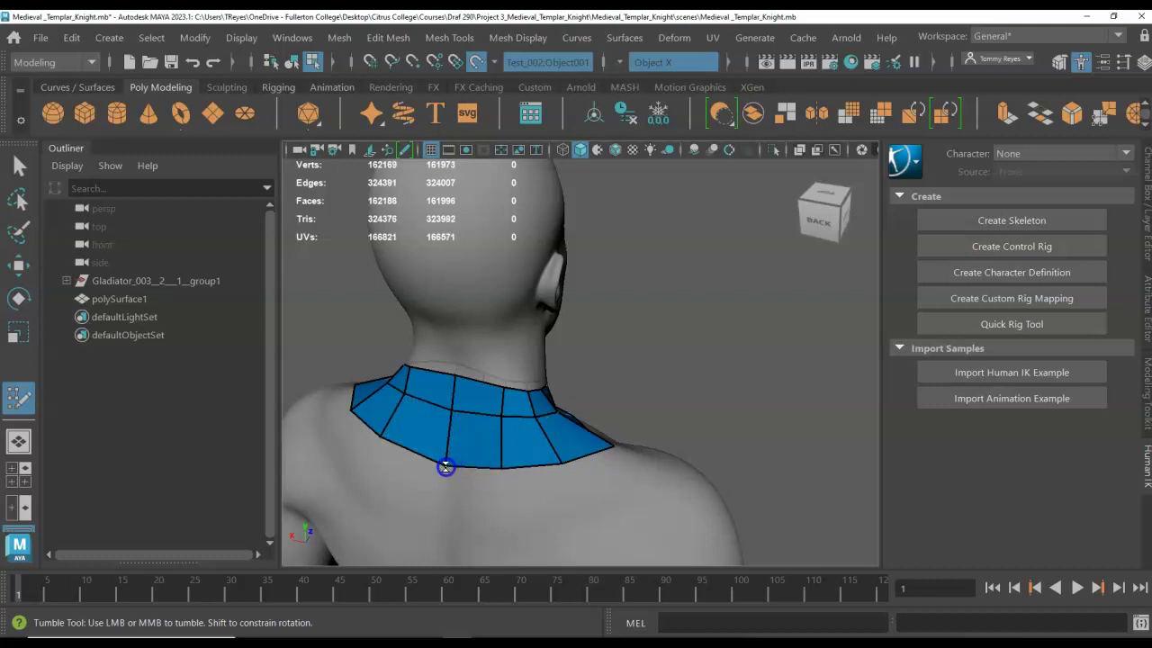
# Place a line of mirrored Quad Draw points across the upper chest below the second row, from the centre towards the shoulder.
pyautogui.moveTo(406, 441)
pyautogui.keyDown('alt'); pyautogui.mouseDown()
pyautogui.moveTo(527, 460)
pyautogui.moveTo(411, 423)
pyautogui.moveTo(352, 426)
pyautogui.mouseUp(); pyautogui.keyUp('alt')
pyautogui.scroll(-3, 358, 419)
pyautogui.keyDown('alt'); pyautogui.moveTo(672, 468); pyautogui.dragTo(612, 398, button='middle'); pyautogui.keyUp('alt')
pyautogui.scroll(5, 530, 314)
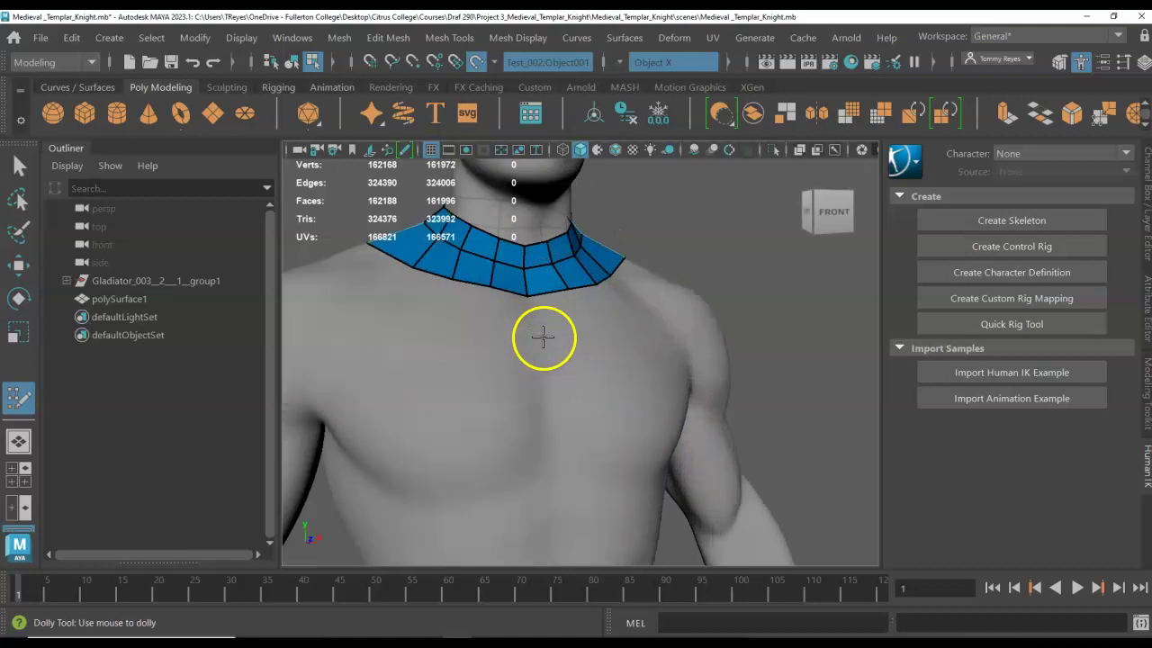
pyautogui.keyDown('alt'); pyautogui.moveTo(538, 338); pyautogui.dragTo(606, 375, button='middle'); pyautogui.keyUp('alt')
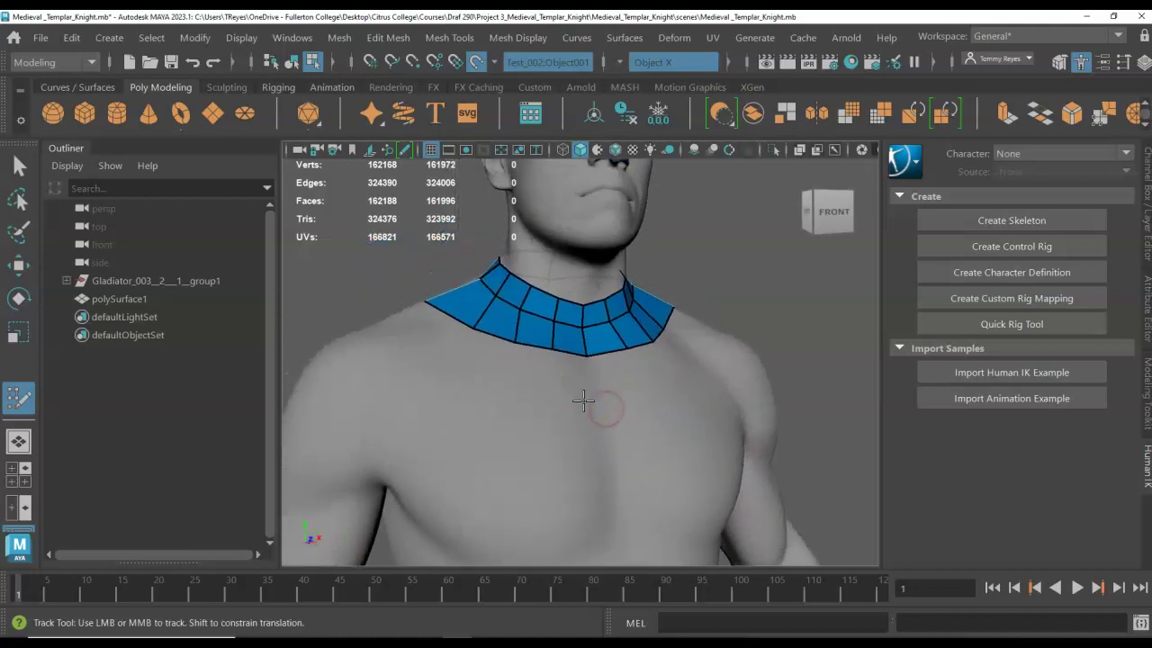
pyautogui.click(587, 394)
pyautogui.click(553, 392)
pyautogui.click(512, 389)
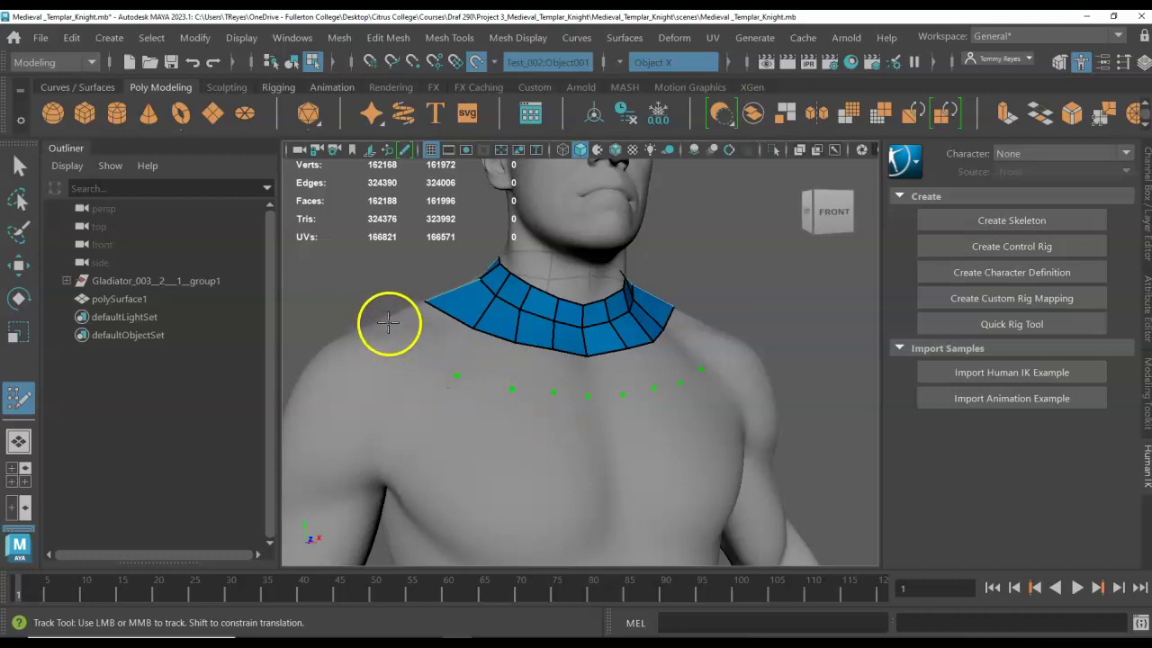
# Fill the first mirrored quads of the third row on either side of the chest centre.
pyautogui.keyDown('shift'); pyautogui.click(585, 378); pyautogui.keyUp('shift')
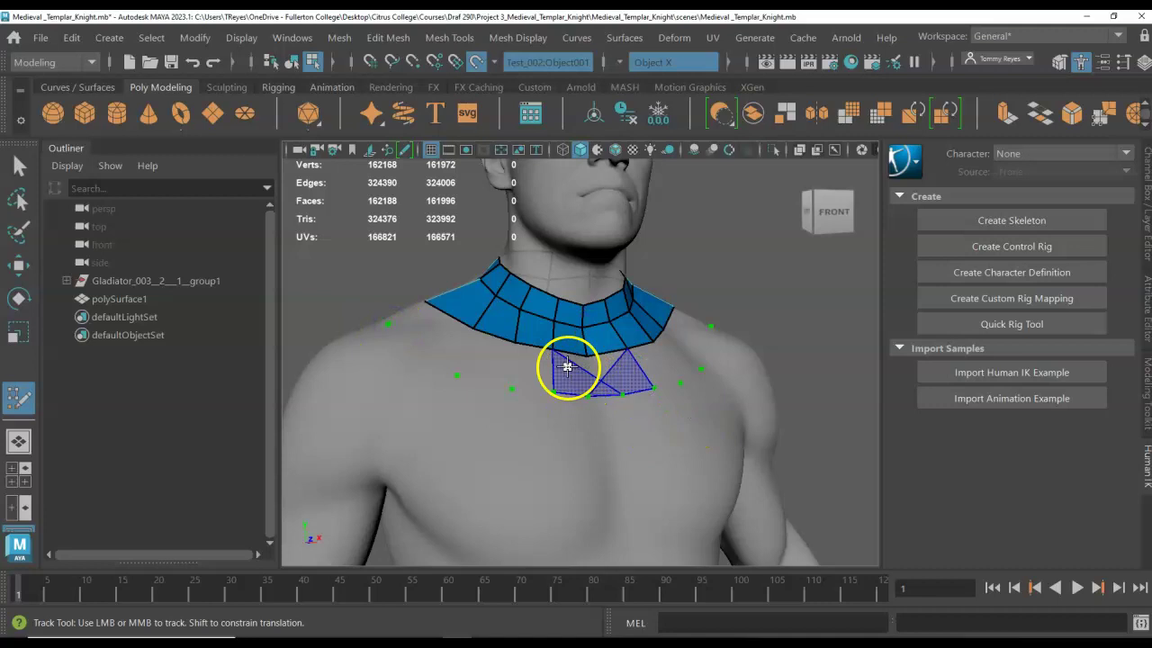
pyautogui.scroll(5, 570, 376)
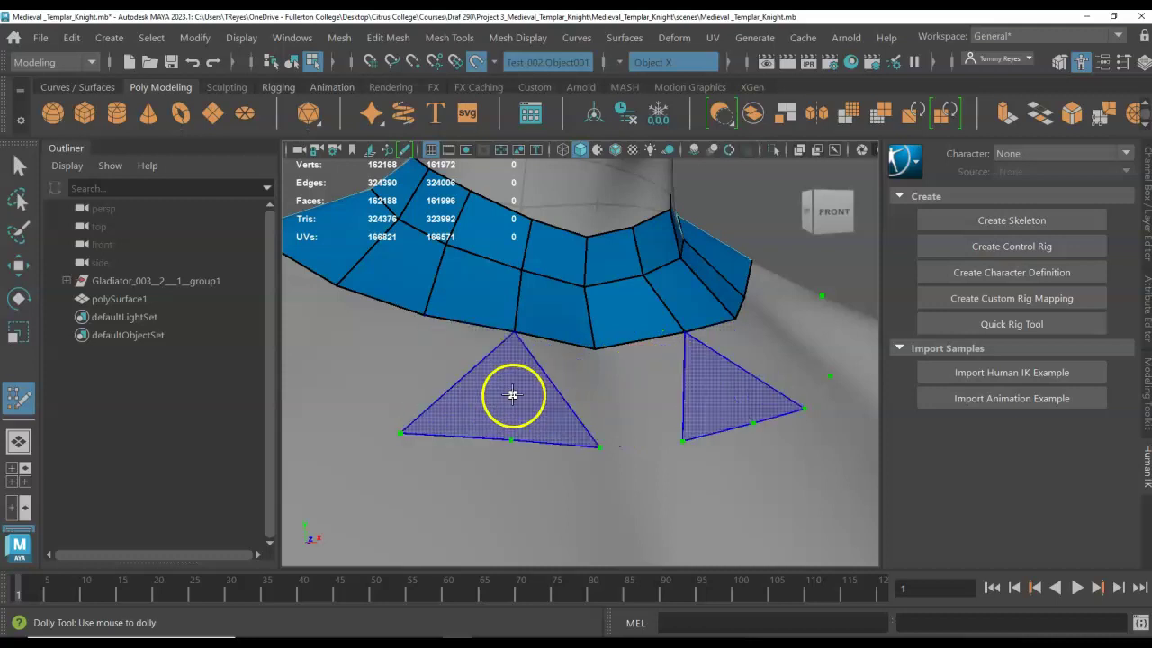
pyautogui.keyDown('shift'); pyautogui.click(488, 400); pyautogui.keyUp('shift')
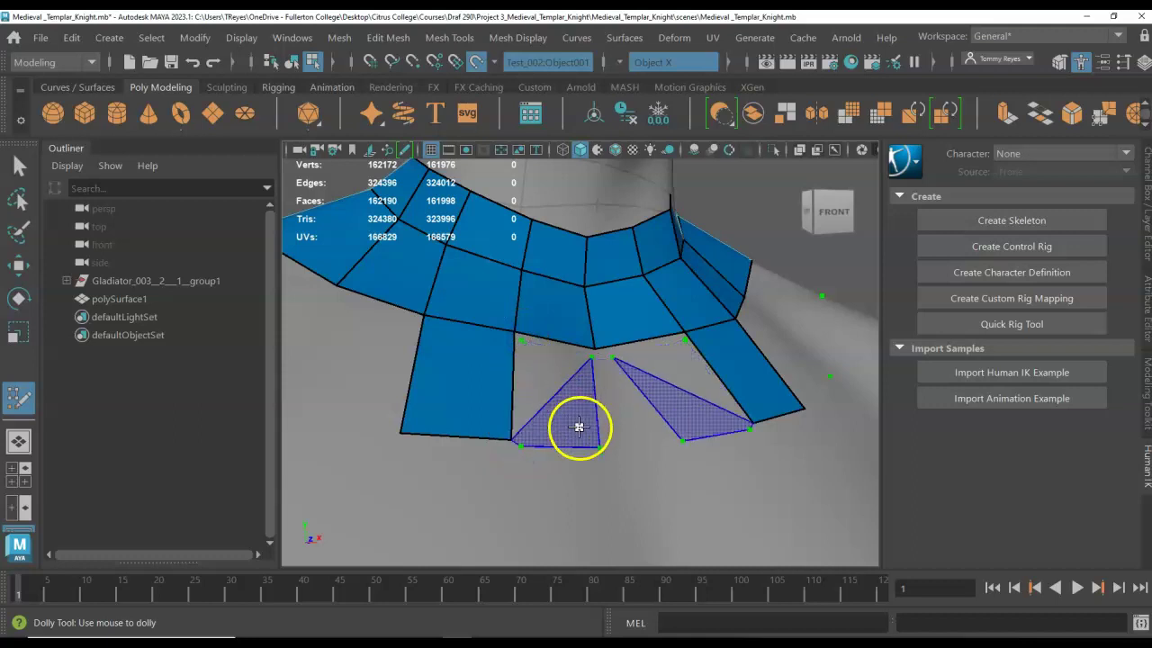
pyautogui.keyDown('alt'); pyautogui.moveTo(561, 405); pyautogui.dragTo(524, 402); pyautogui.keyUp('alt')
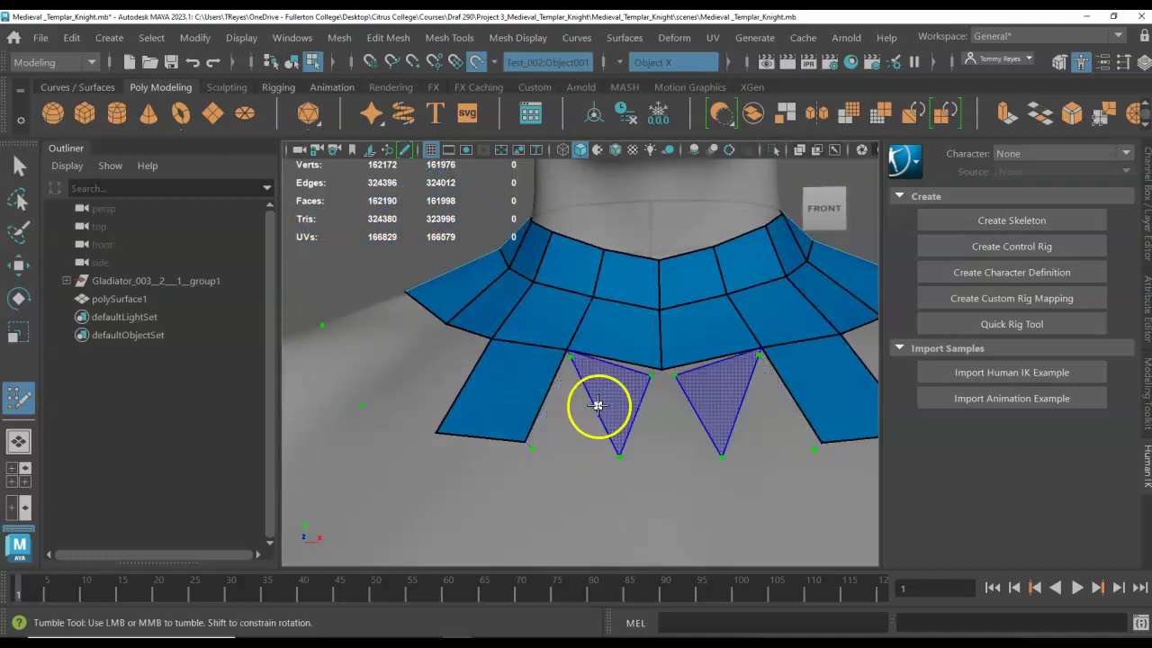
pyautogui.keyDown('shift'); pyautogui.click(595, 423); pyautogui.keyUp('shift')
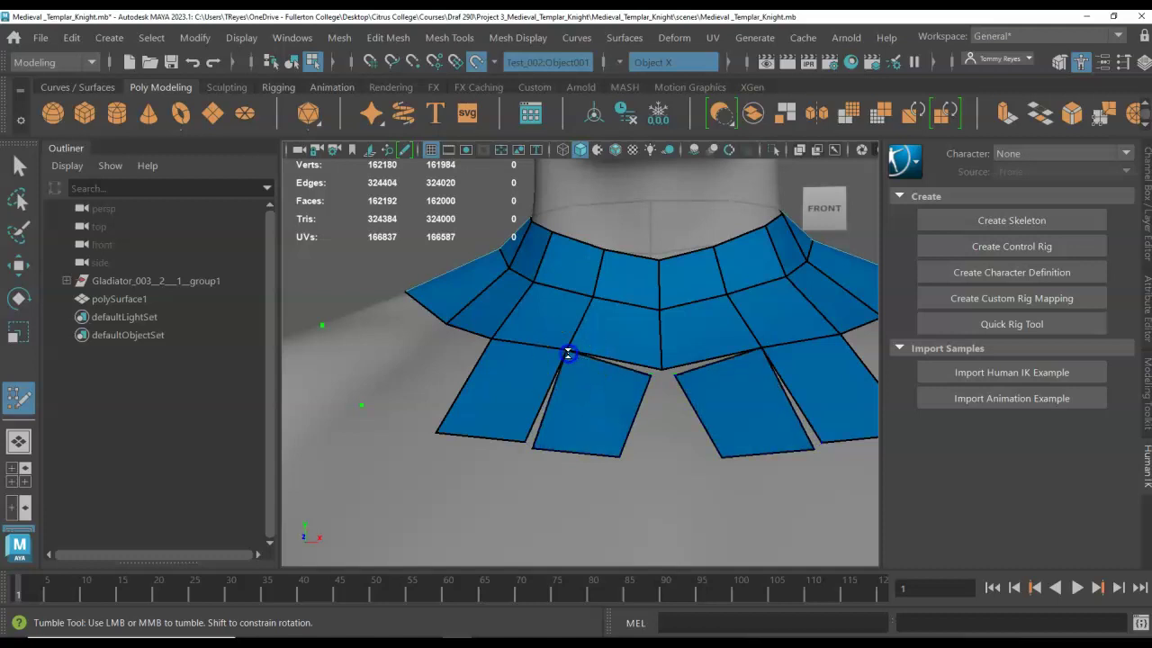
# Weld the loose vertices of the front chest quads to the second row, the neighbouring quads and each other at the centre.
pyautogui.moveTo(621, 364); pyautogui.dragTo(660, 372)
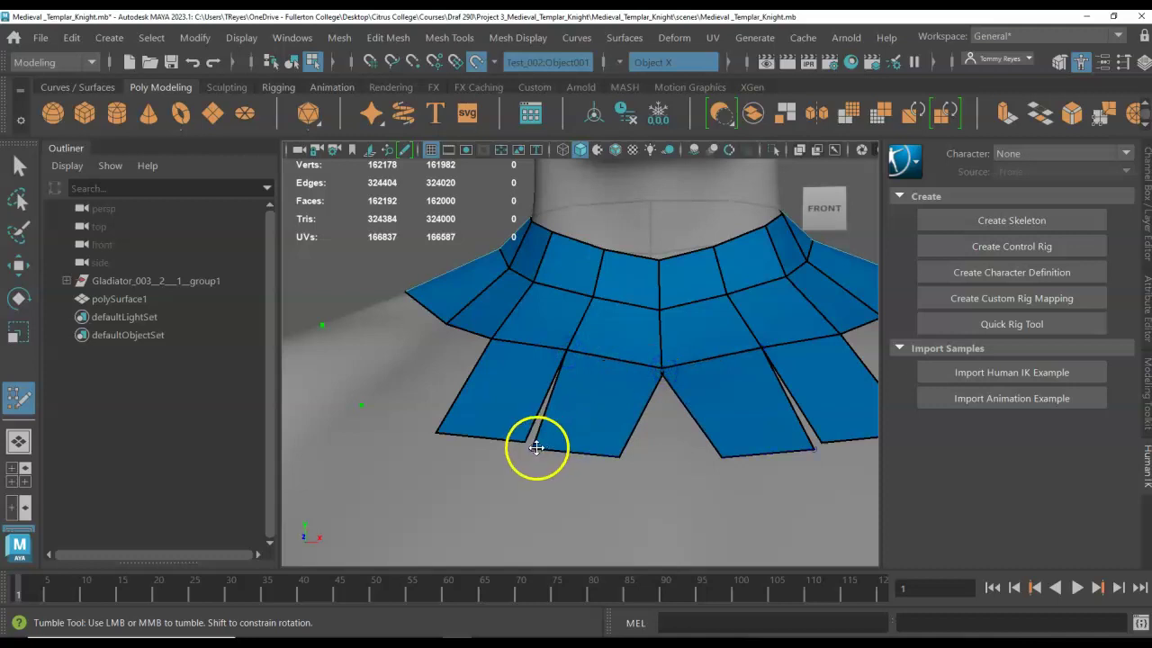
pyautogui.moveTo(536, 447); pyautogui.dragTo(531, 440)
pyautogui.moveTo(618, 455); pyautogui.dragTo(694, 441)
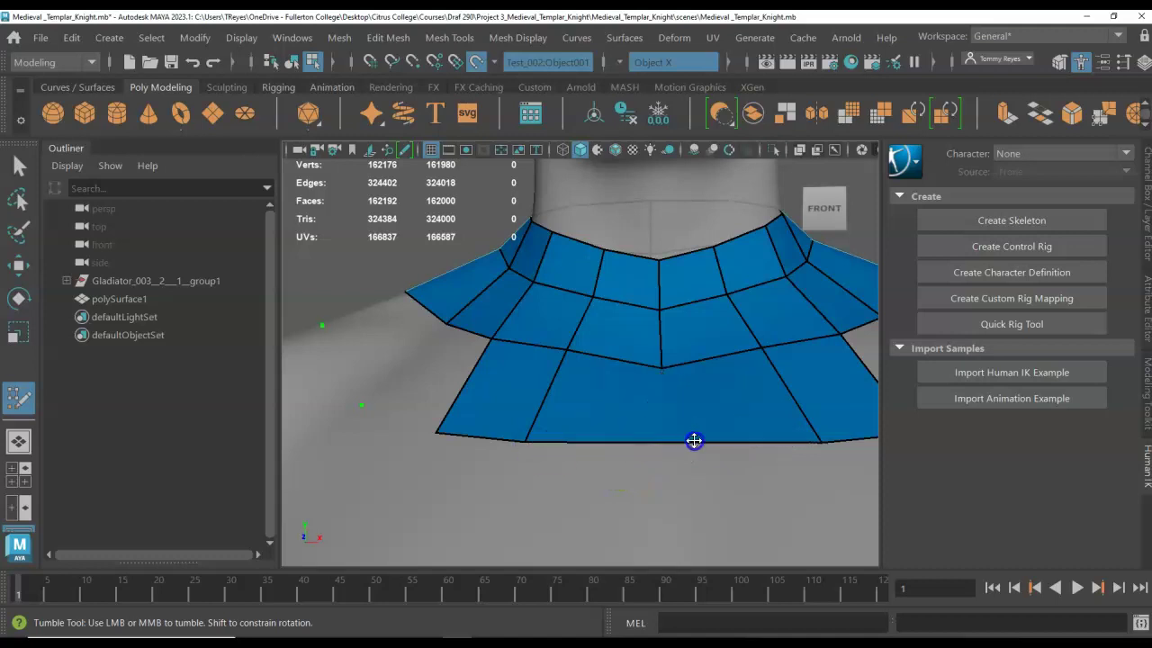
# Fill the remaining front quads of the third row out to the top of the shoulder.
pyautogui.scroll(-5, 569, 460)
pyautogui.moveTo(561, 432)
pyautogui.keyDown('alt'); pyautogui.mouseDown()
pyautogui.moveTo(536, 432)
pyautogui.moveTo(609, 450)
pyautogui.mouseUp(); pyautogui.keyUp('alt')
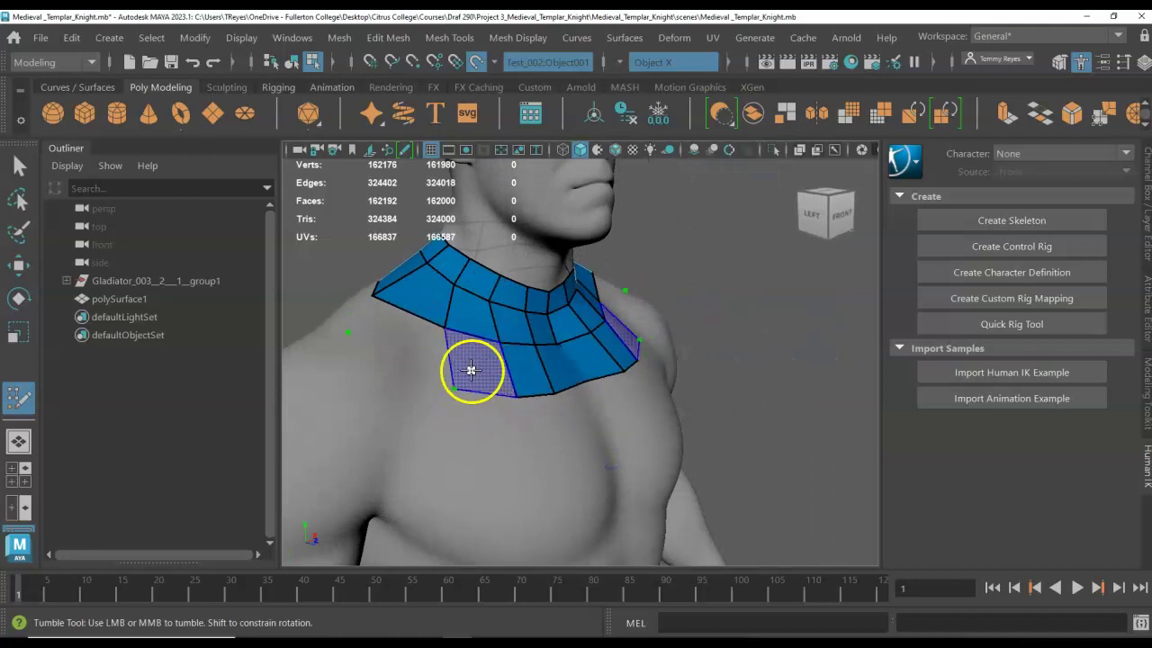
pyautogui.keyDown('shift'); pyautogui.click(419, 356); pyautogui.keyUp('shift')
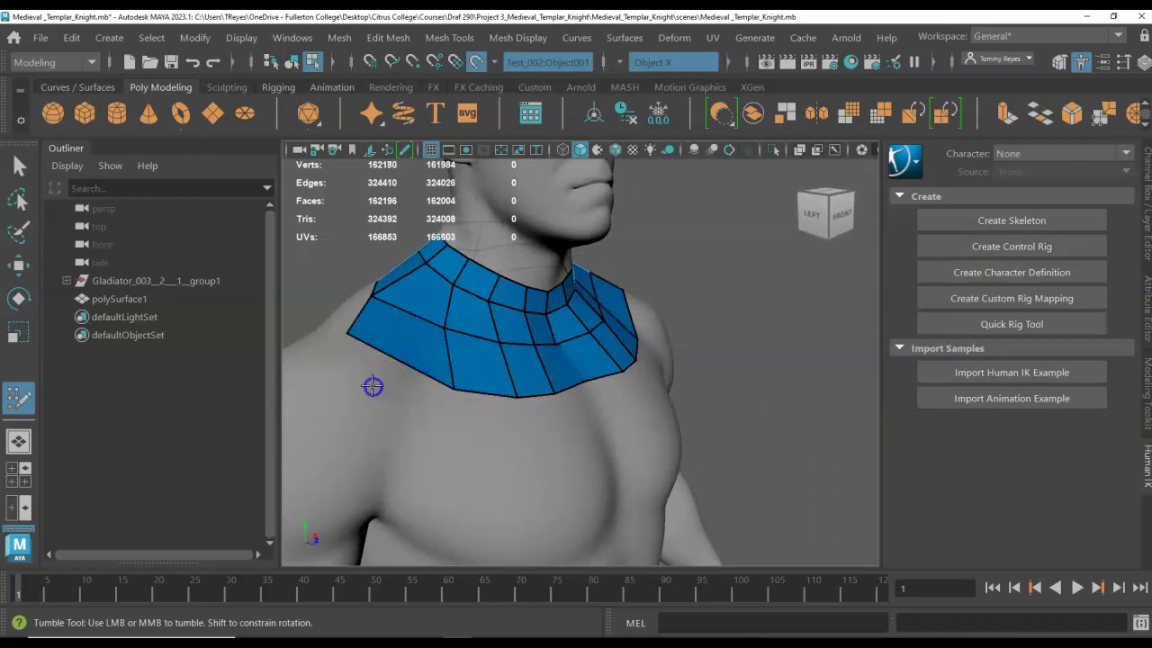
# Place points behind the shoulder and fill three mirrored quads to continue the third row towards the back.
pyautogui.keyDown('alt'); pyautogui.moveTo(373, 386); pyautogui.dragTo(480, 400); pyautogui.keyUp('alt')
pyautogui.keyDown('alt'); pyautogui.moveTo(422, 421); pyautogui.dragTo(535, 376, button='middle'); pyautogui.keyUp('alt')
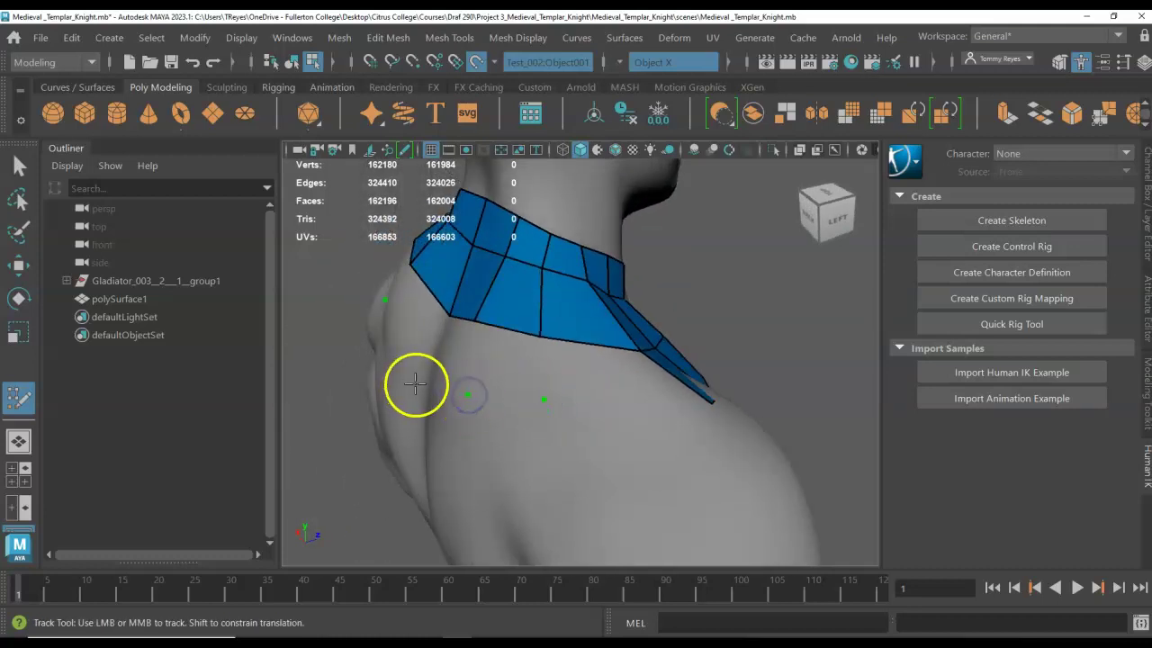
pyautogui.keyDown('shift'); pyautogui.click(625, 386); pyautogui.keyUp('shift')
pyautogui.keyDown('shift'); pyautogui.click(514, 380); pyautogui.keyUp('shift')
pyautogui.keyDown('shift'); pyautogui.click(465, 371); pyautogui.keyUp('shift')
# Undo the last Quad Draw edits back through the quads added behind the shoulder.
pyautogui.keyDown('alt'); pyautogui.moveTo(440, 428); pyautogui.dragTo(291, 414); pyautogui.keyUp('alt')
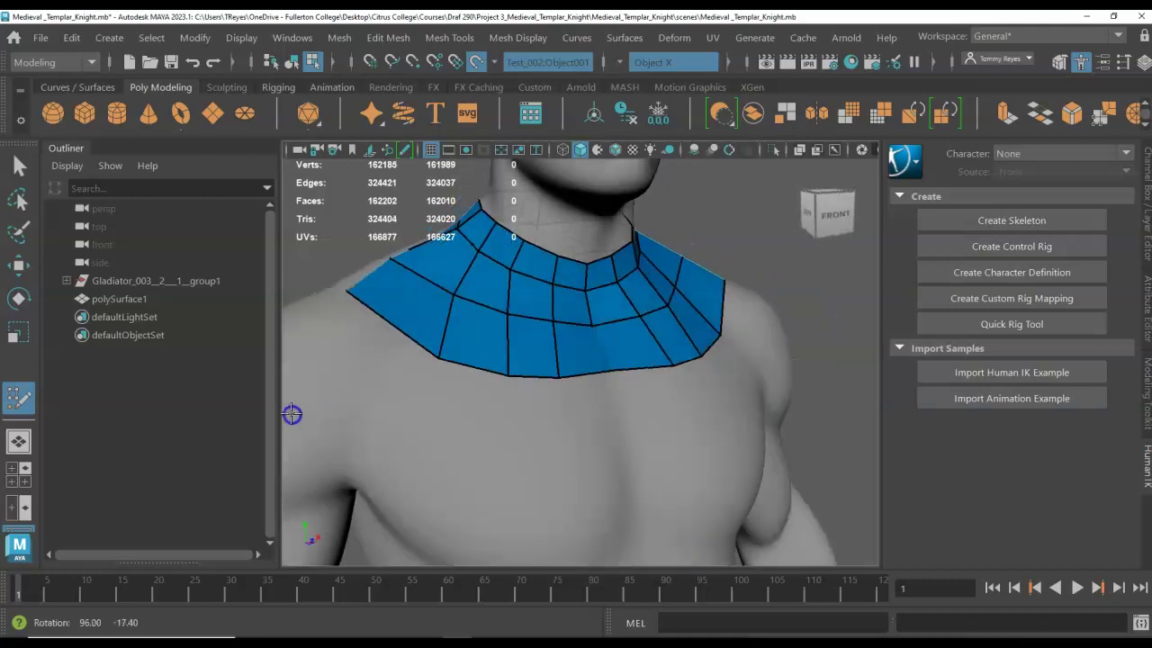
pyautogui.scroll(-5, 586, 402)
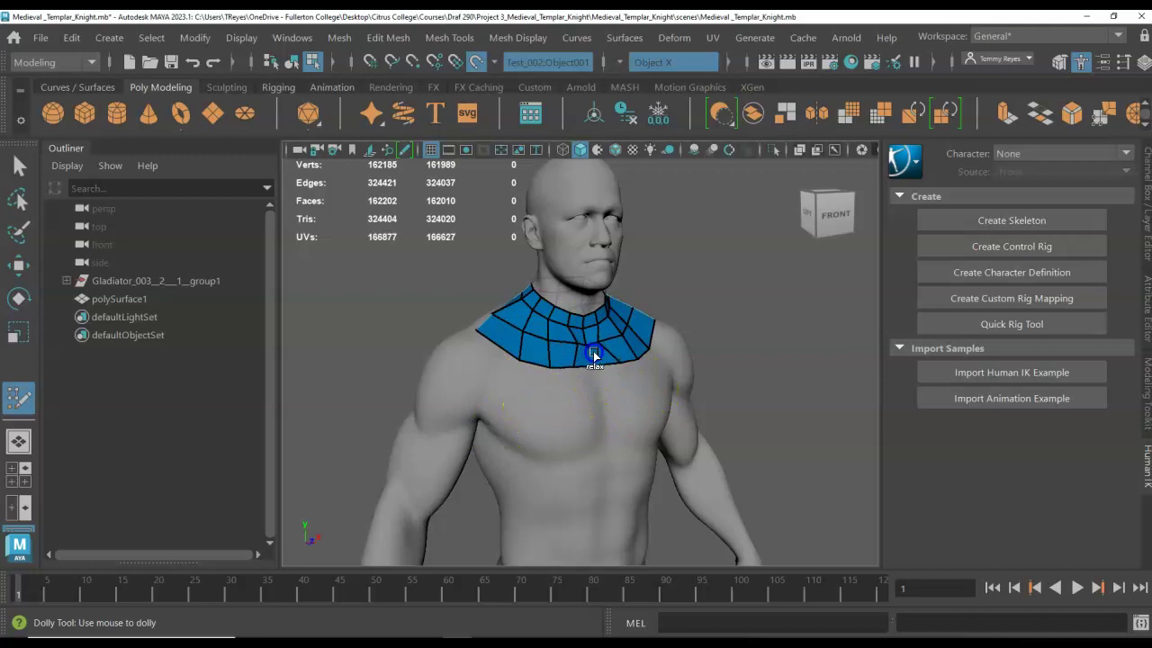
pyautogui.hotkey('ctrl', 'z')
pyautogui.hotkey('ctrl', 'z')
pyautogui.hotkey('ctrl', 'z')
pyautogui.hotkey('ctrl', 'z')
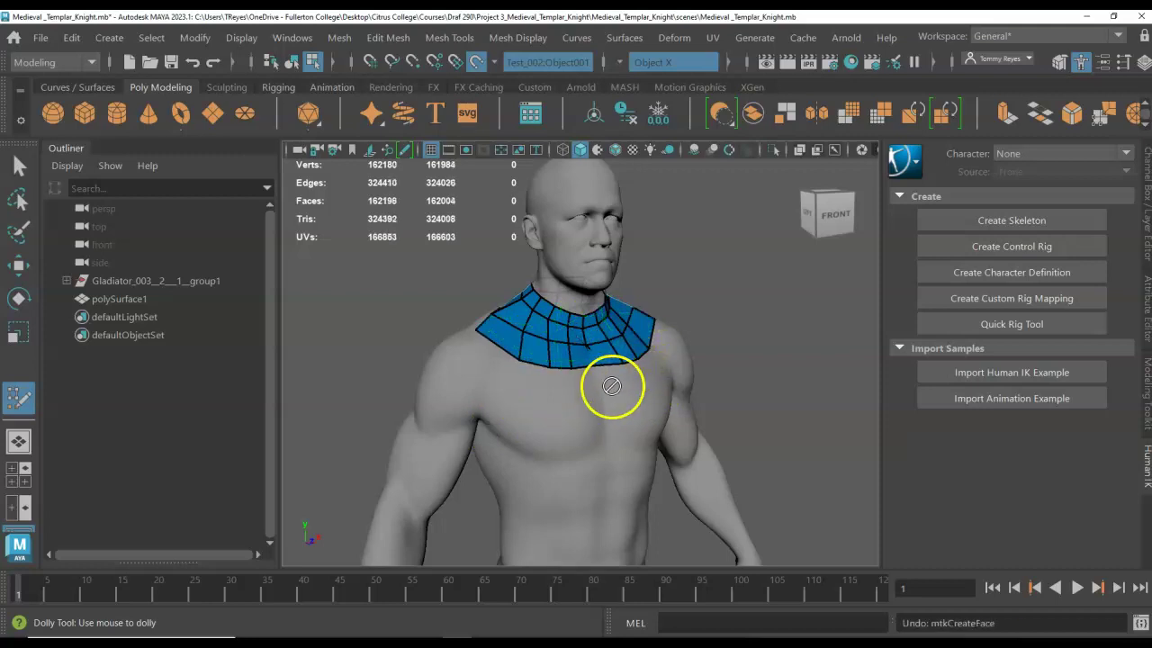
# Try to add a middle vertex on the third row's lower edge at the chest centre and adjust the surrounding vertices.
pyautogui.moveTo(597, 367); pyautogui.dragTo(589, 376)
pyautogui.scroll(5, 588, 376)
pyautogui.click(589, 375)
pyautogui.moveTo(626, 368); pyautogui.dragTo(616, 360)
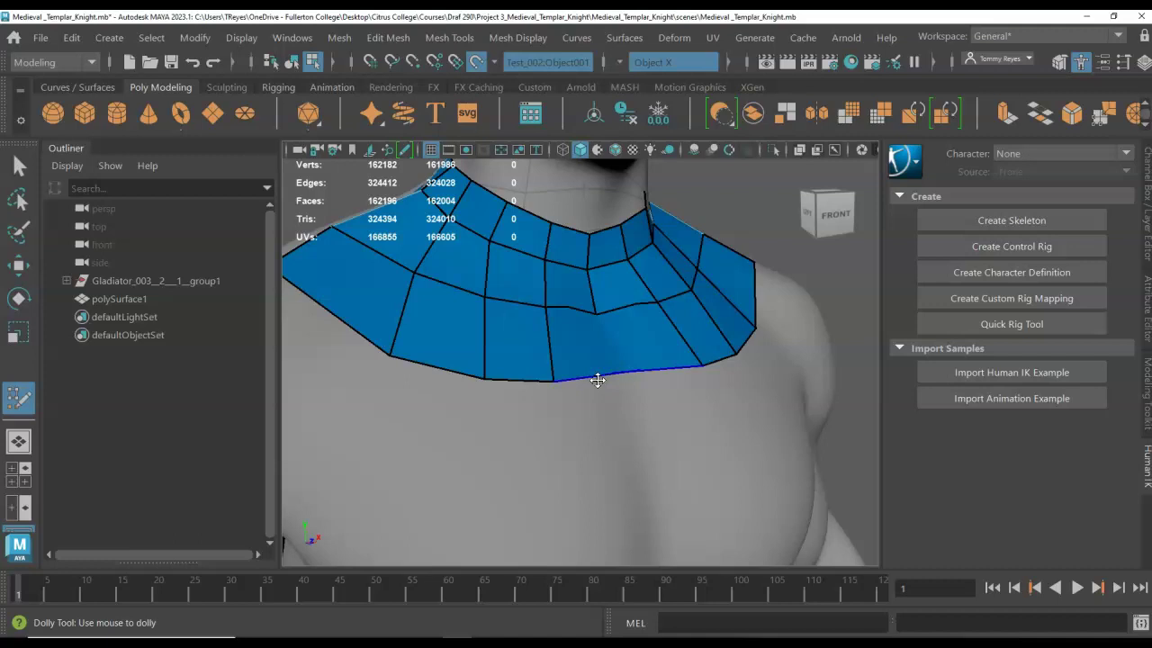
# Try to edit the third row's lower centre edge with the polygon editing commands, and return to Quad Draw.
pyautogui.press('q')
pyautogui.click(594, 376)
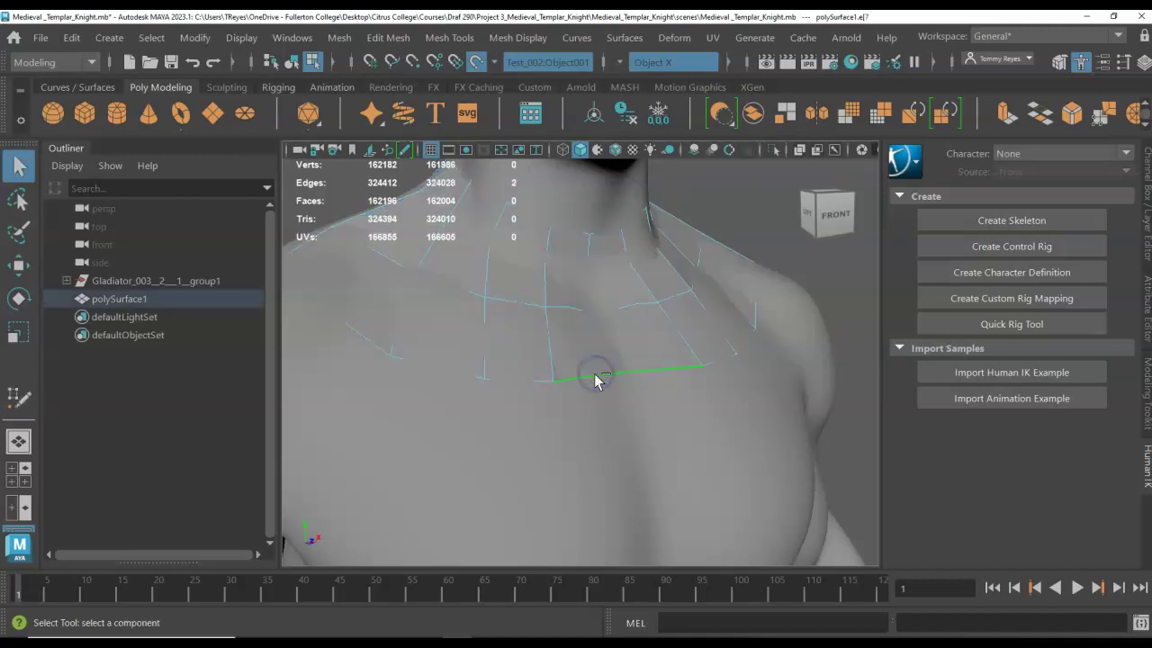
pyautogui.keyDown('shift'); pyautogui.moveTo(558, 291); pyautogui.dragTo(618, 355, button='right'); pyautogui.keyUp('shift')
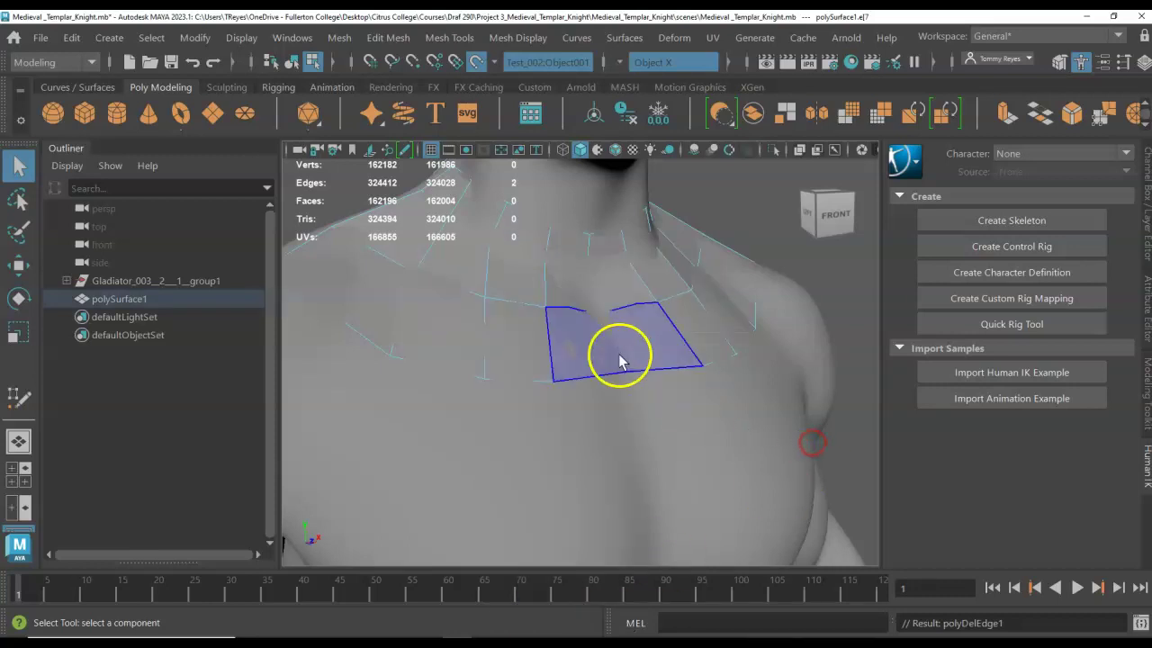
pyautogui.keyDown('shift'); pyautogui.moveTo(566, 206); pyautogui.dragTo(586, 480, button='right'); pyautogui.keyUp('shift')
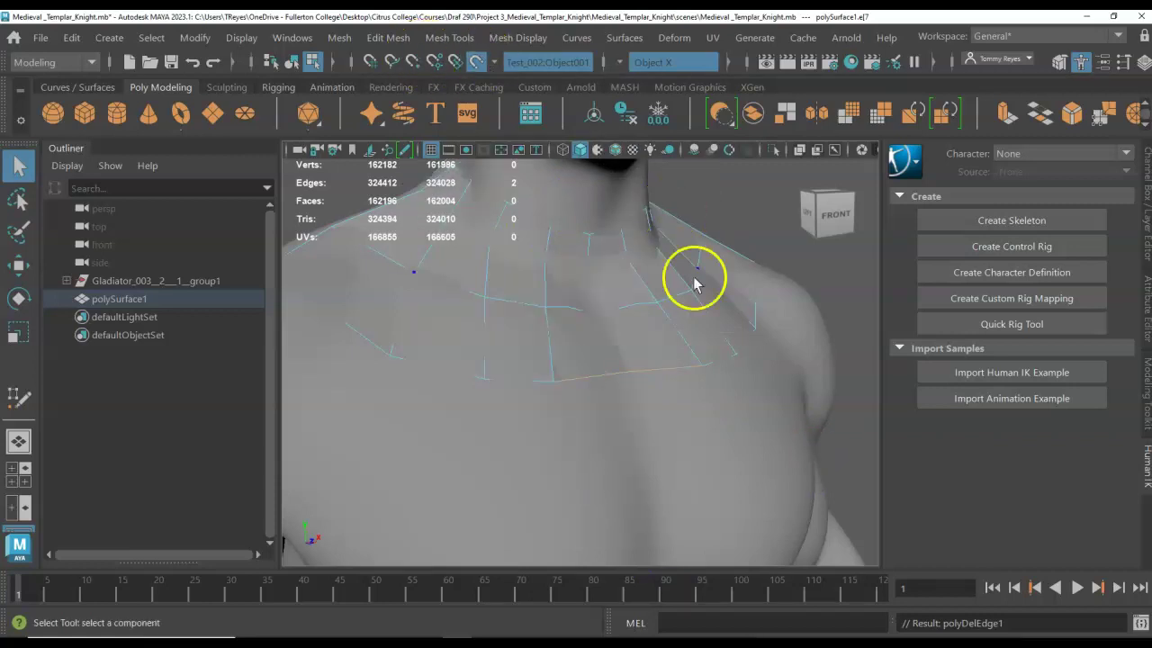
pyautogui.keyDown('shift'); pyautogui.moveTo(587, 193); pyautogui.dragTo(586, 245, button='right'); pyautogui.keyUp('shift')
pyautogui.moveTo(522, 130); pyautogui.dragTo(630, 108, button='right')
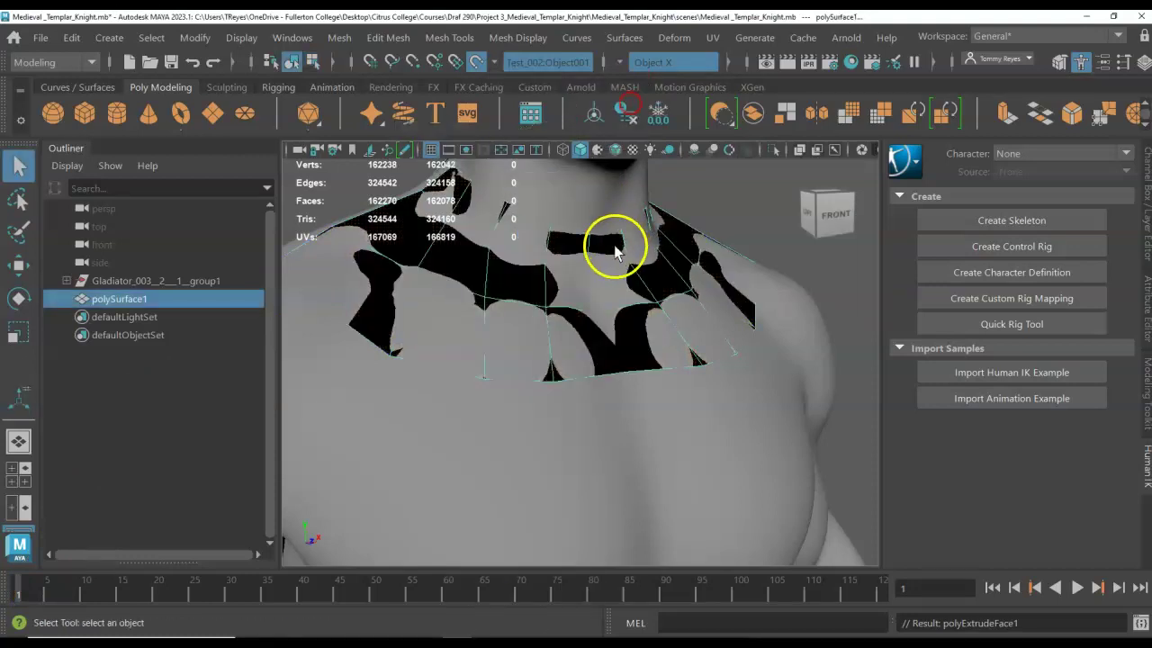
pyautogui.keyDown('shift'); pyautogui.moveTo(561, 200); pyautogui.dragTo(571, 609, button='right'); pyautogui.keyUp('shift')
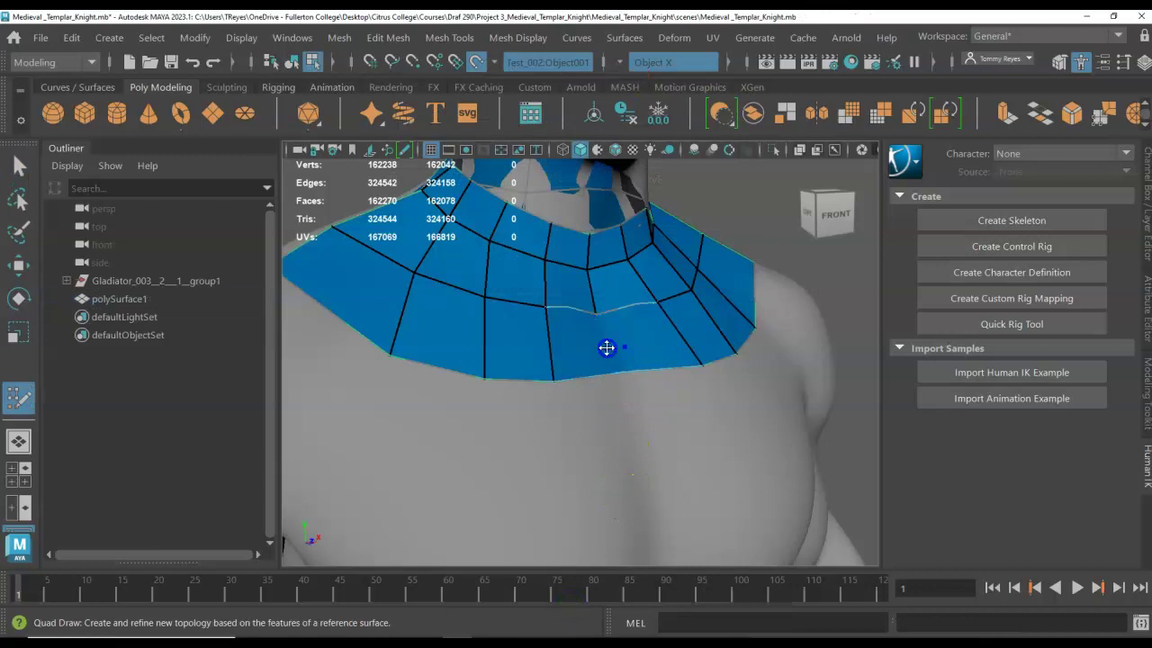
# Undo the recent edits back to the third row's first front quads, before its chest centre was joined.
pyautogui.hotkey('ctrl', 'z')
pyautogui.hotkey('ctrl', 'z')
pyautogui.hotkey('ctrl', 'z')
pyautogui.hotkey('ctrl', 'z')
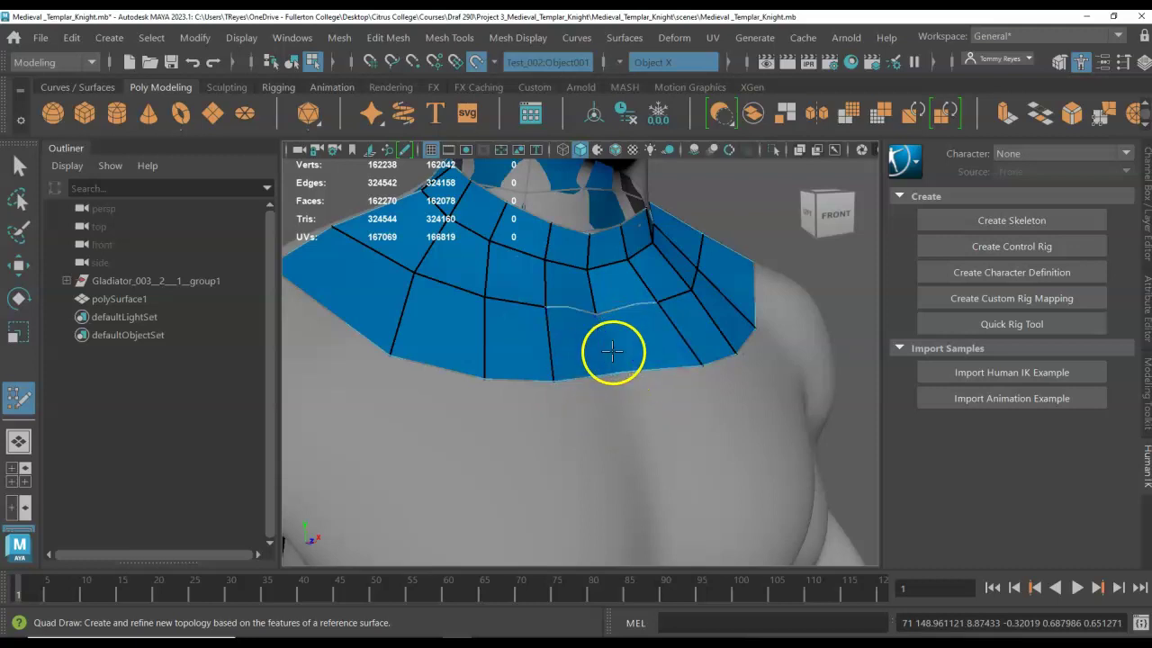
pyautogui.keyDown('ctrl'); pyautogui.keyDown('shift'); pyautogui.click(581, 311); pyautogui.keyUp('shift'); pyautogui.keyUp('ctrl')
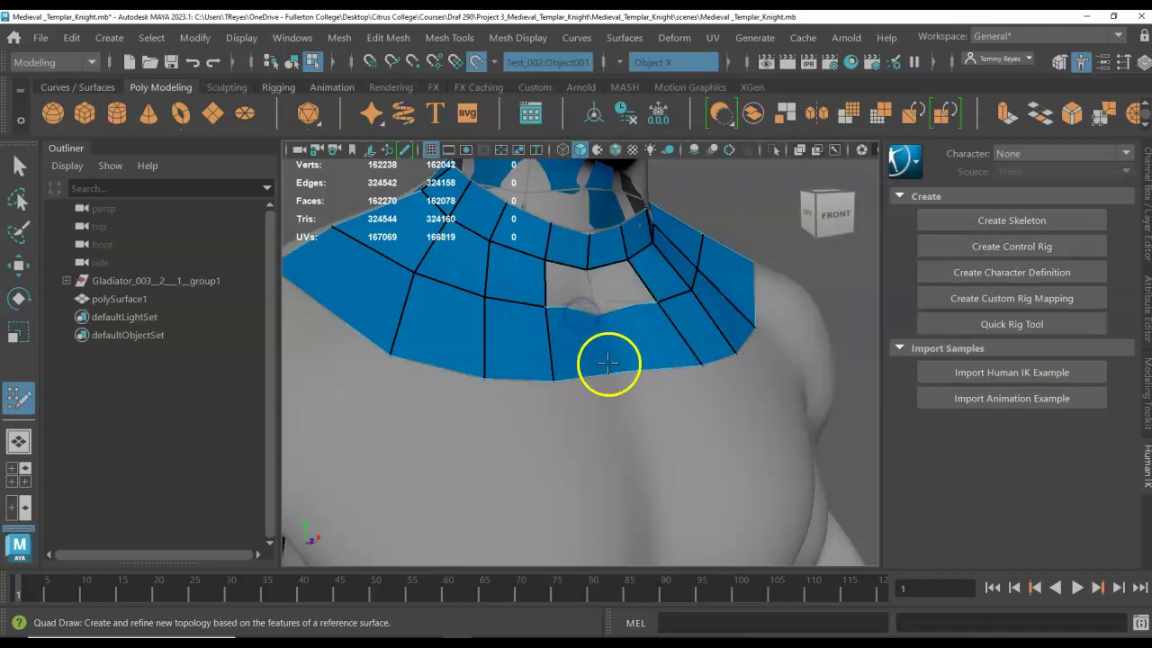
pyautogui.hotkey('ctrl', 'z')
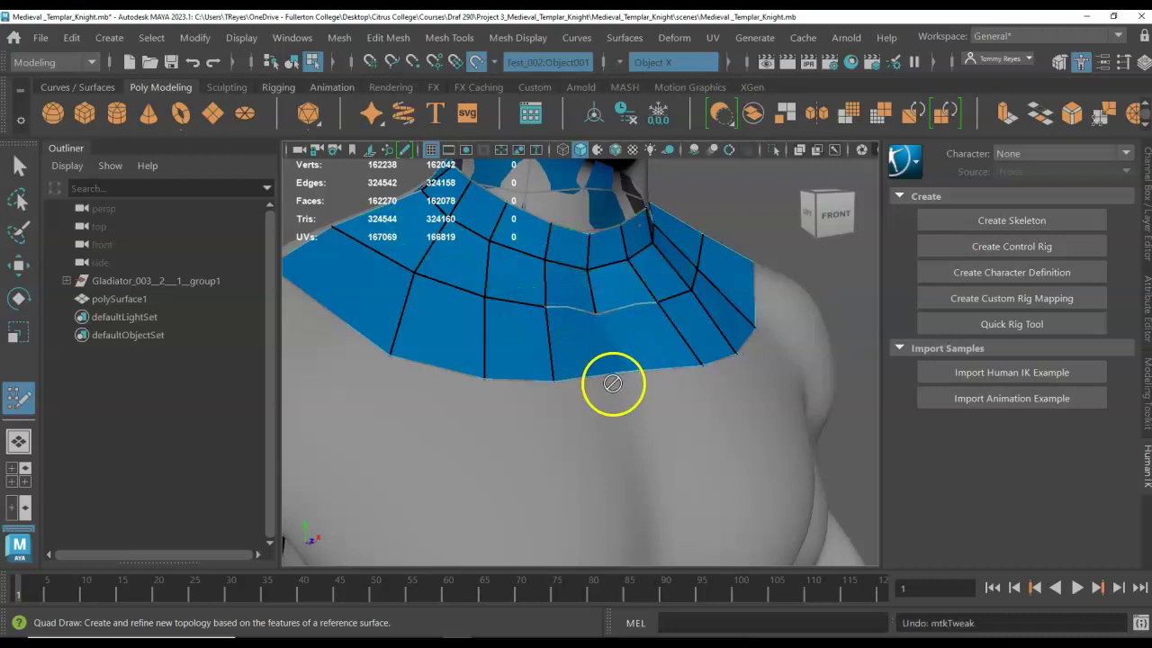
pyautogui.hotkey('ctrl', 'z')
pyautogui.hotkey('ctrl', 'z')
pyautogui.hotkey('ctrl', 'z')
pyautogui.hotkey('ctrl', 'z')
pyautogui.hotkey('ctrl', 'z')
pyautogui.hotkey('ctrl', 'z')
pyautogui.hotkey('ctrl', 'z')
pyautogui.hotkey('ctrl', 'z')
pyautogui.hotkey('ctrl', 'z')
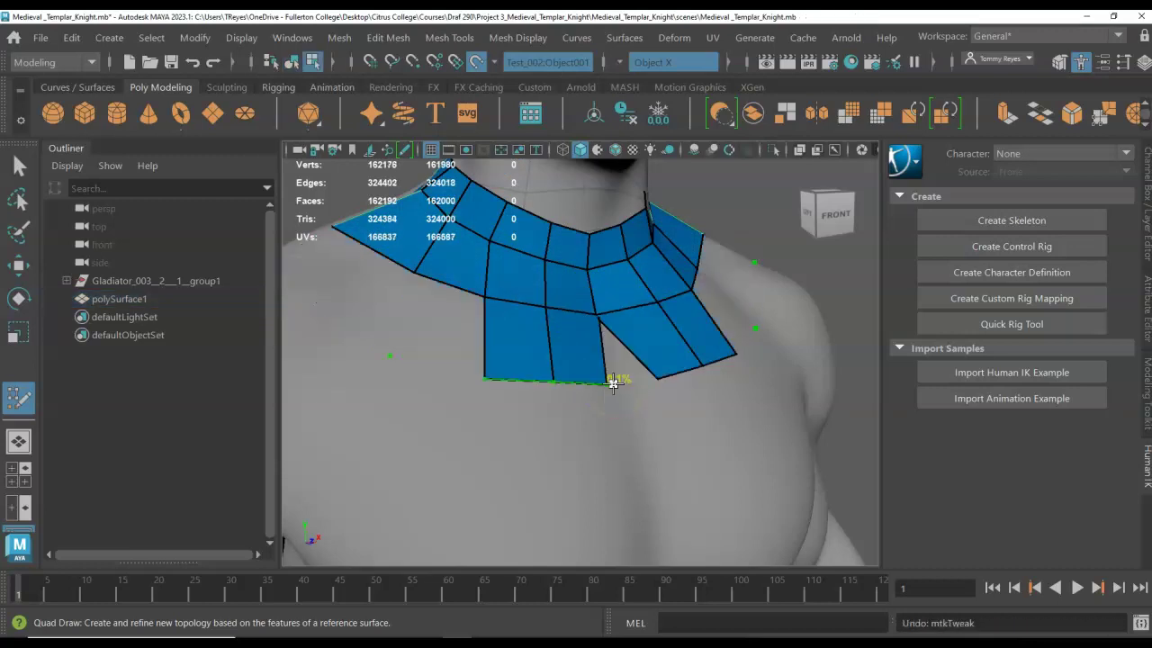
pyautogui.hotkey('ctrl', 'z')
# Move and merge the third row's vertices at the chest centre to close the gaps between the front quads.
pyautogui.moveTo(609, 322); pyautogui.dragTo(595, 312)
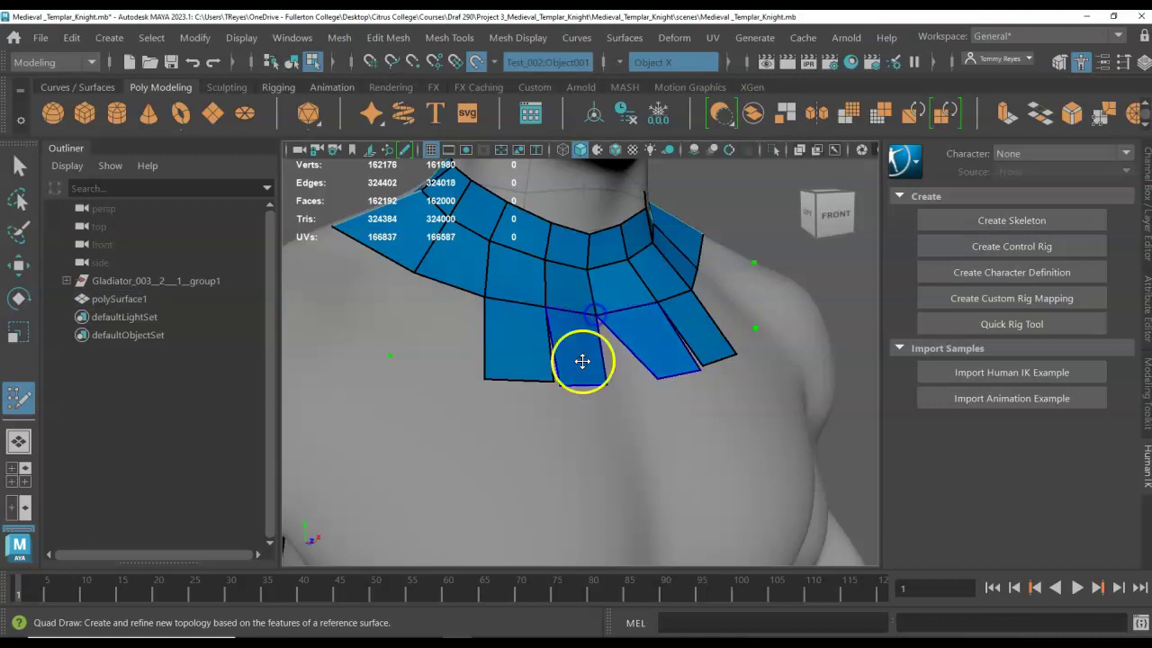
pyautogui.moveTo(560, 385); pyautogui.dragTo(626, 377)
pyautogui.click(608, 384)
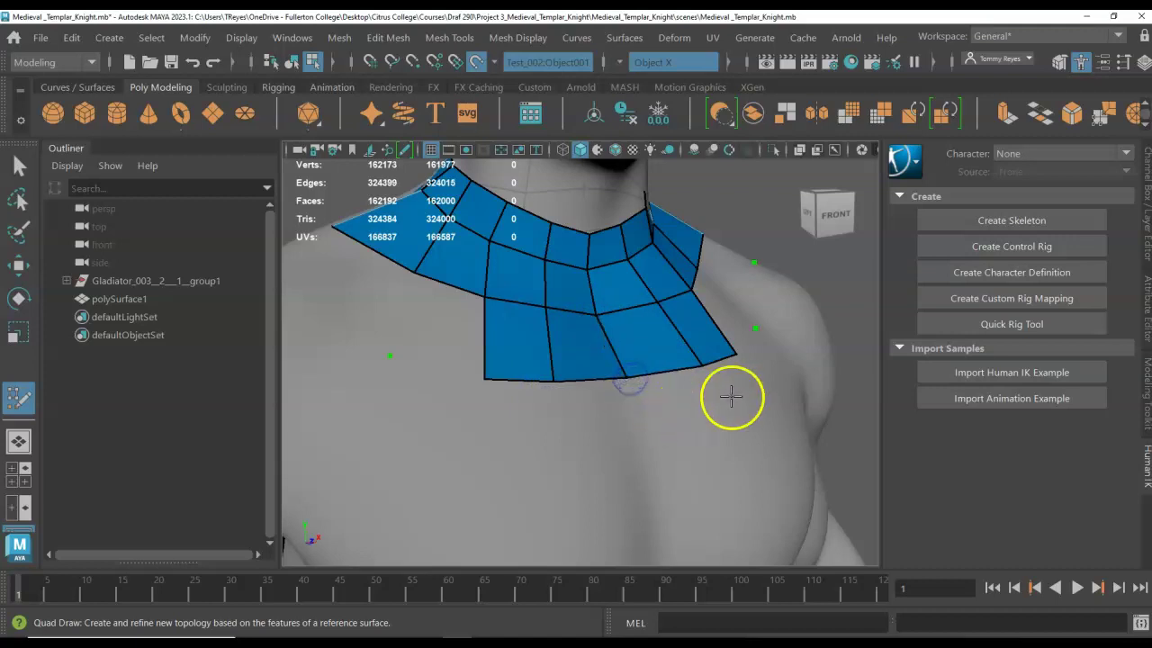
# Fill the remaining front quads of the third row out to the top of the shoulder.
pyautogui.keyDown('shift'); pyautogui.click(443, 331); pyautogui.keyUp('shift')
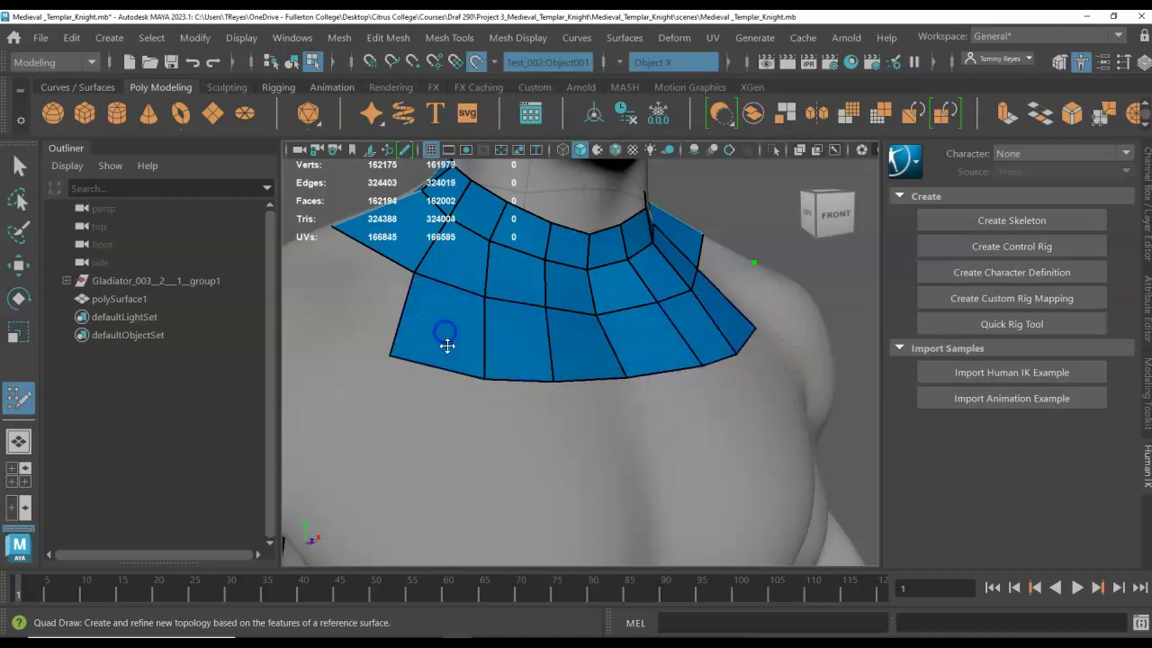
pyautogui.keyDown('alt'); pyautogui.moveTo(385, 407); pyautogui.dragTo(599, 436, button='middle'); pyautogui.keyUp('alt')
pyautogui.keyDown('shift'); pyautogui.click(621, 349); pyautogui.keyUp('shift')
# Place points behind the shoulder and fill three mirrored quads to extend the third row across the back.
pyautogui.keyDown('alt'); pyautogui.moveTo(462, 393); pyautogui.dragTo(573, 313); pyautogui.keyUp('alt')
pyautogui.click(539, 324)
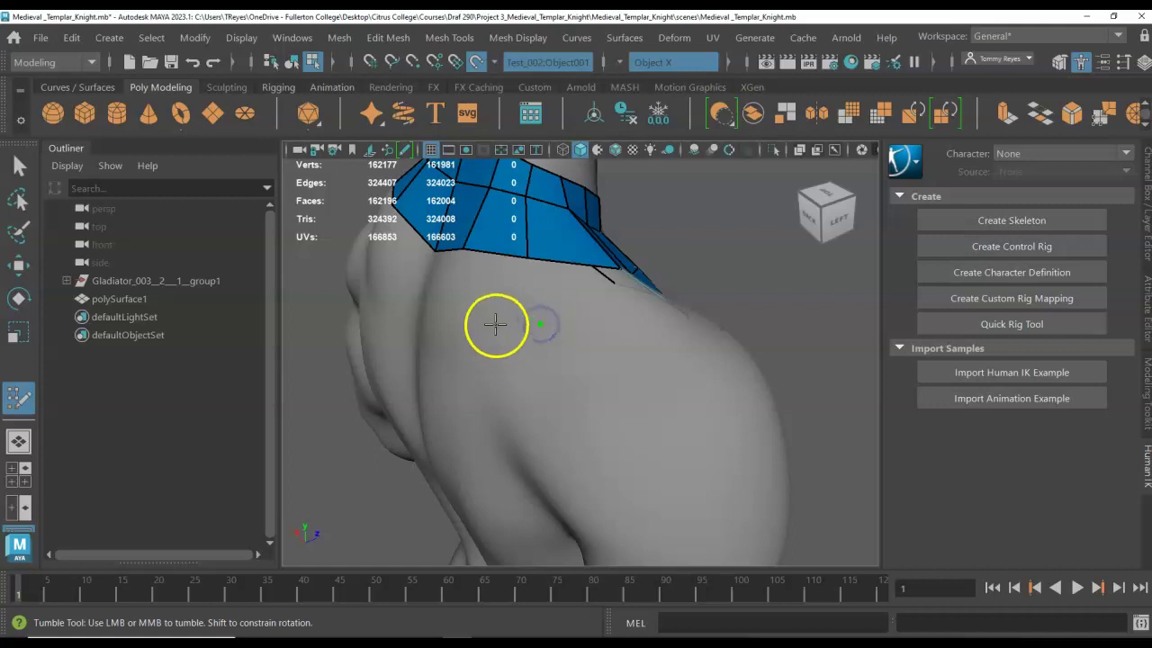
pyautogui.click(424, 312)
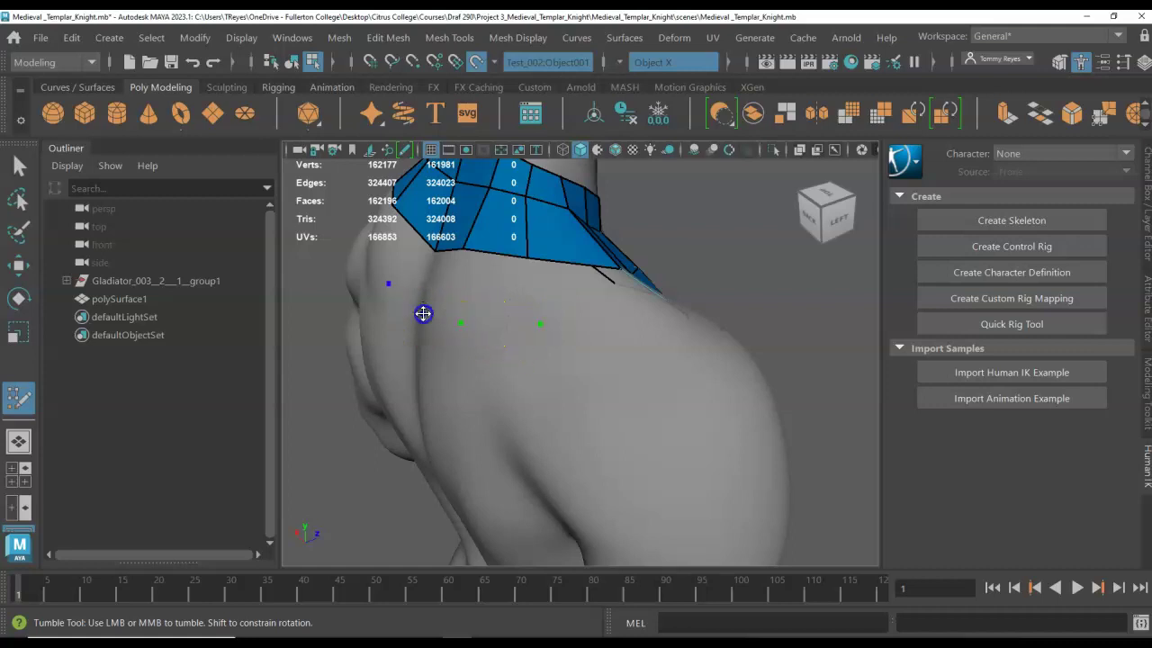
pyautogui.keyDown('shift'); pyautogui.click(450, 301); pyautogui.keyUp('shift')
pyautogui.keyDown('shift'); pyautogui.click(487, 297); pyautogui.keyUp('shift')
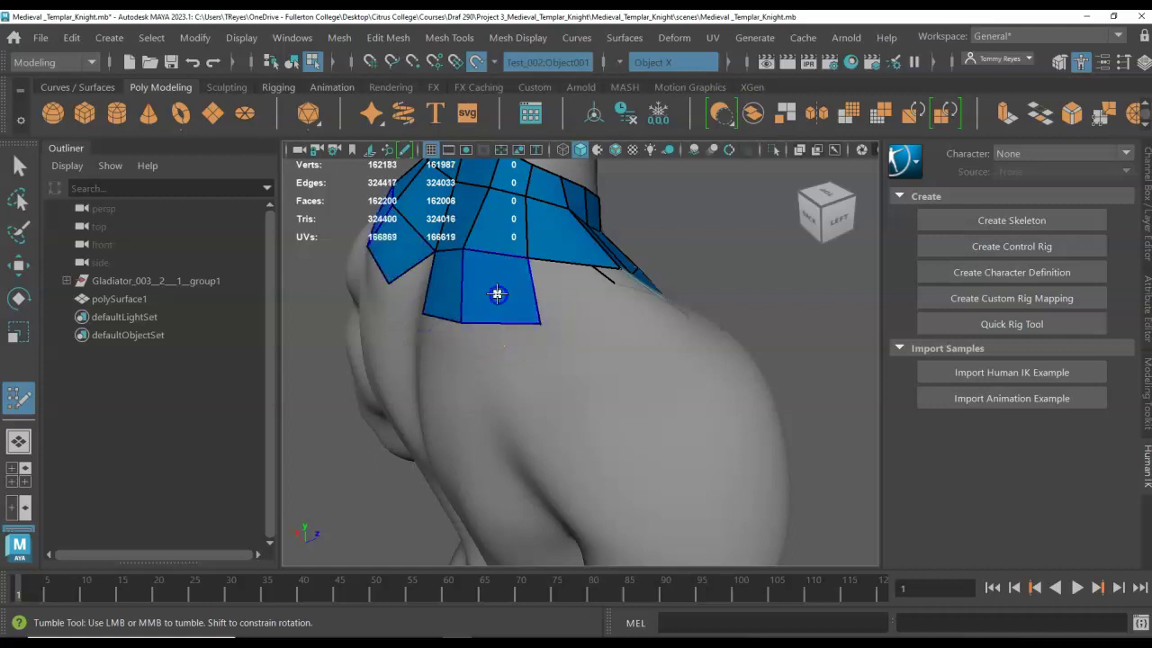
pyautogui.keyDown('shift'); pyautogui.click(580, 297); pyautogui.keyUp('shift')
# Merge the third row's lower vertices at the centre of the back to close the gap.
pyautogui.keyDown('alt'); pyautogui.moveTo(658, 354); pyautogui.dragTo(794, 336); pyautogui.keyUp('alt')
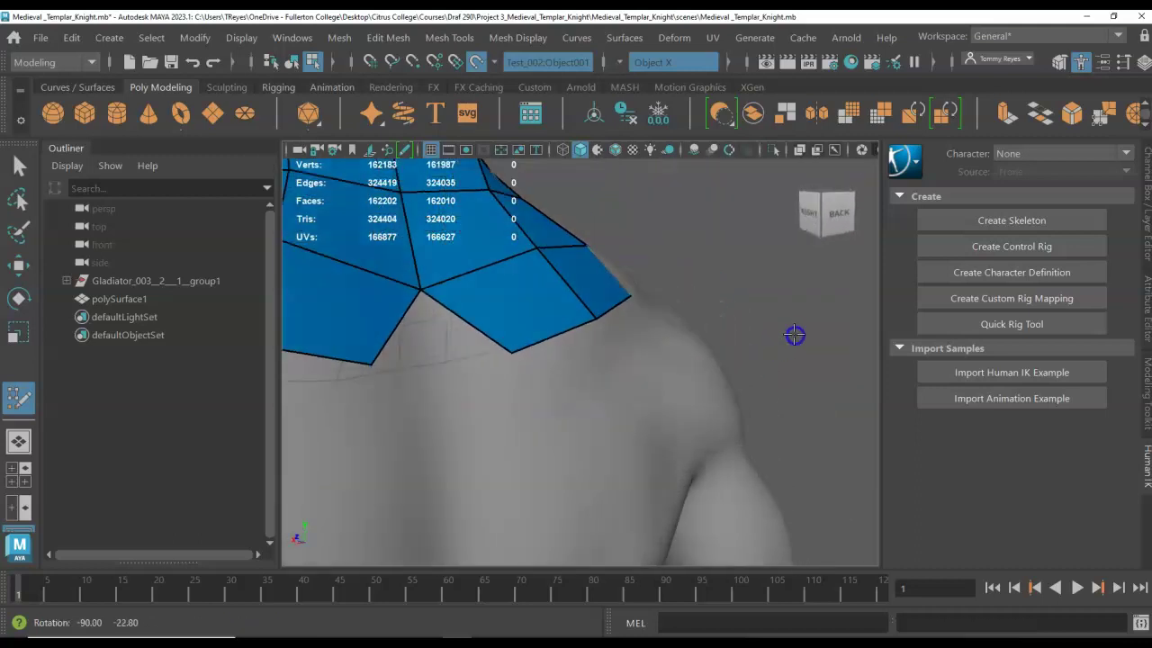
pyautogui.scroll(-3, 633, 390)
pyautogui.moveTo(529, 355); pyautogui.dragTo(471, 364)
pyautogui.scroll(-5, 513, 419)
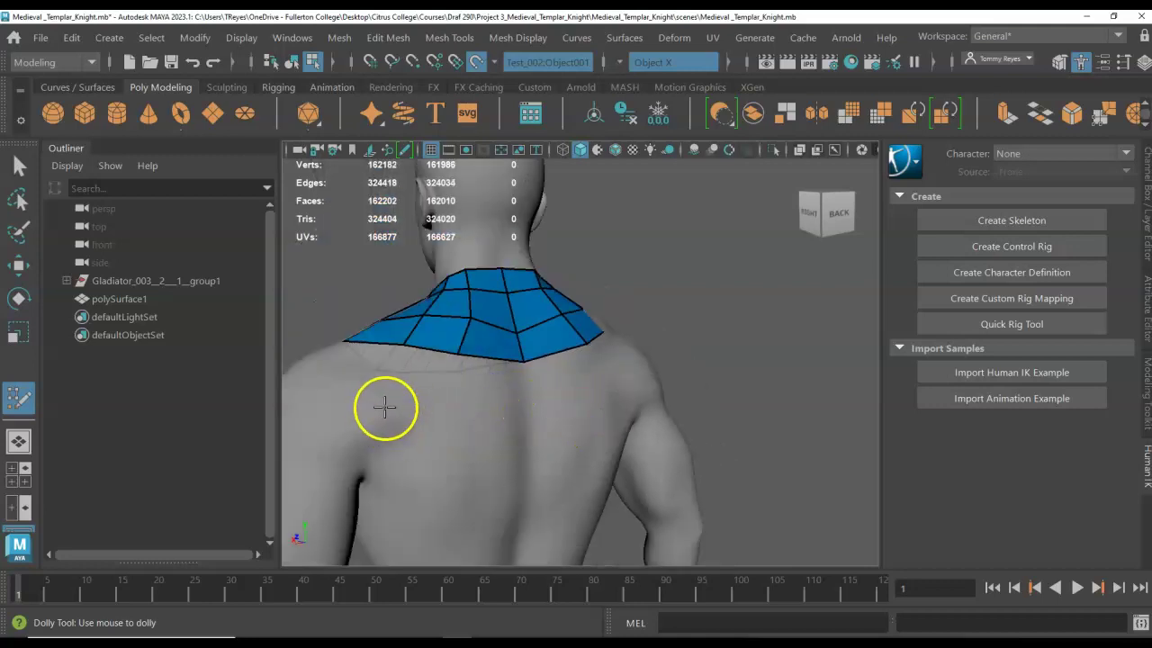
# Place mirrored points on the front of the upper arm and fill two quads to start a sleeve band.
pyautogui.keyDown('alt'); pyautogui.moveTo(360, 380); pyautogui.dragTo(605, 366); pyautogui.keyUp('alt')
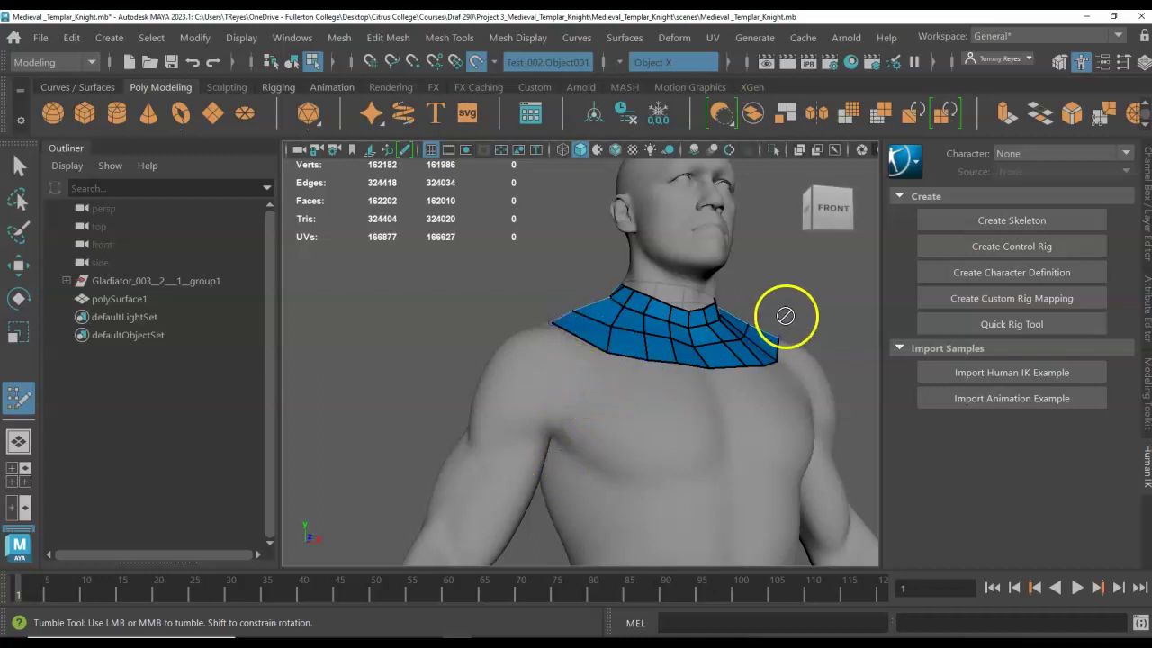
pyautogui.scroll(2, 481, 481)
pyautogui.keyDown('alt'); pyautogui.moveTo(556, 472); pyautogui.dragTo(541, 371, button='middle'); pyautogui.keyUp('alt')
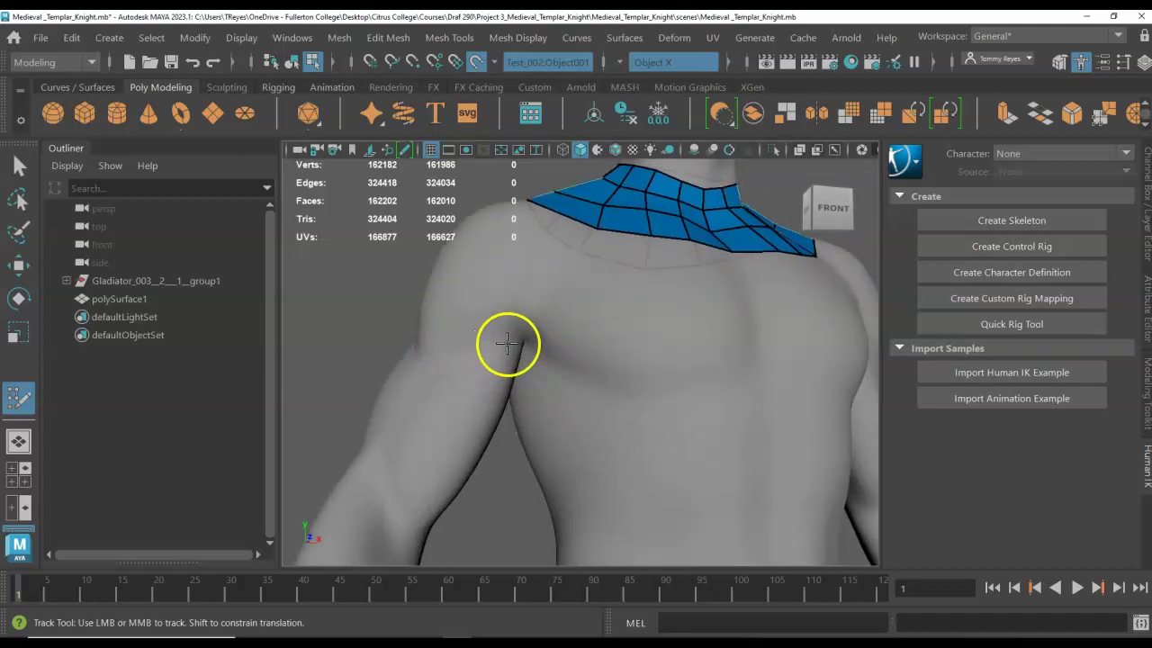
pyautogui.click(451, 356)
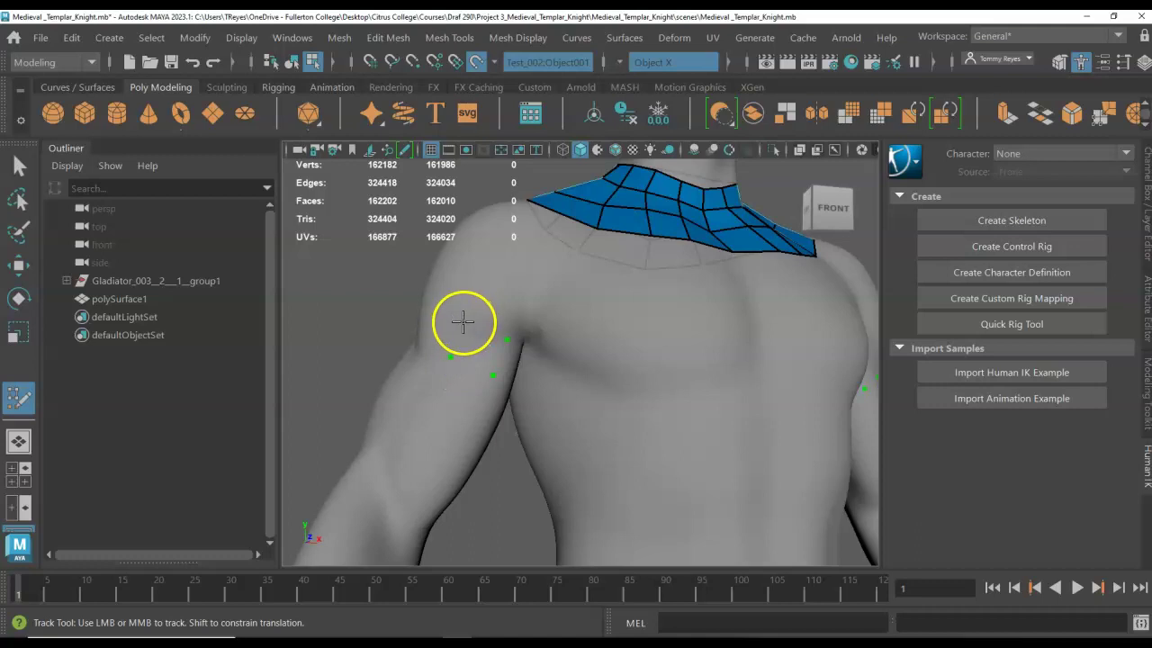
pyautogui.keyDown('shift'); pyautogui.click(478, 337); pyautogui.keyUp('shift')
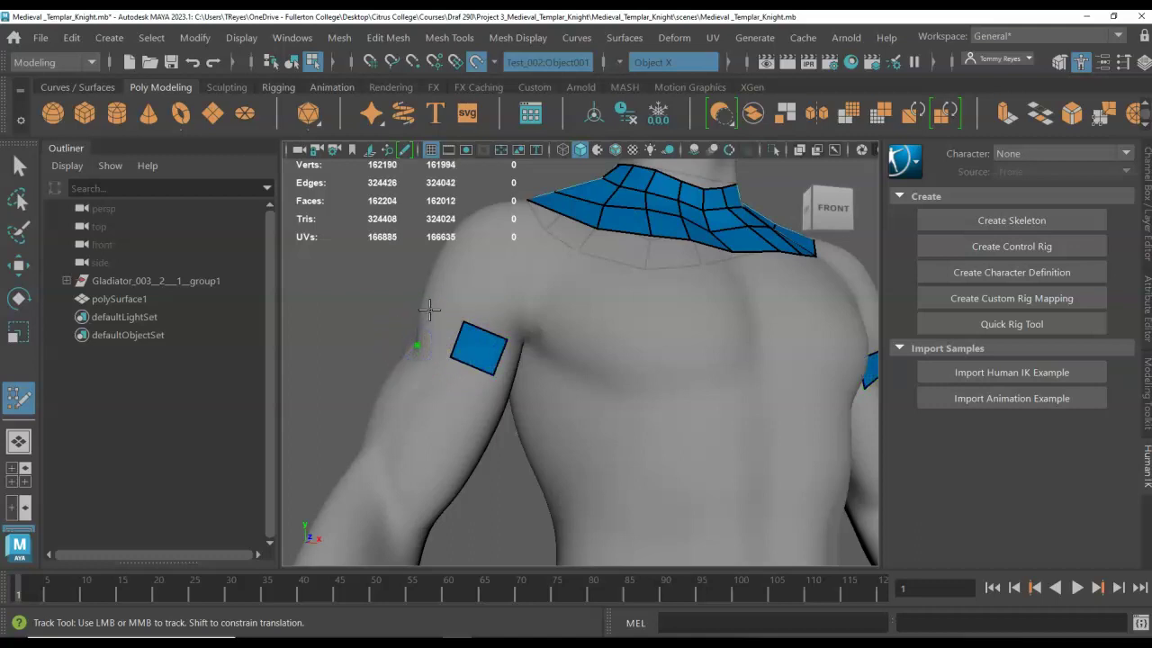
pyautogui.keyDown('shift'); pyautogui.click(438, 333); pyautogui.keyUp('shift')
# Extend the sleeve band with two mirrored quads around the outer side of the upper arm.
pyautogui.keyDown('alt'); pyautogui.moveTo(399, 368); pyautogui.dragTo(529, 393); pyautogui.keyUp('alt')
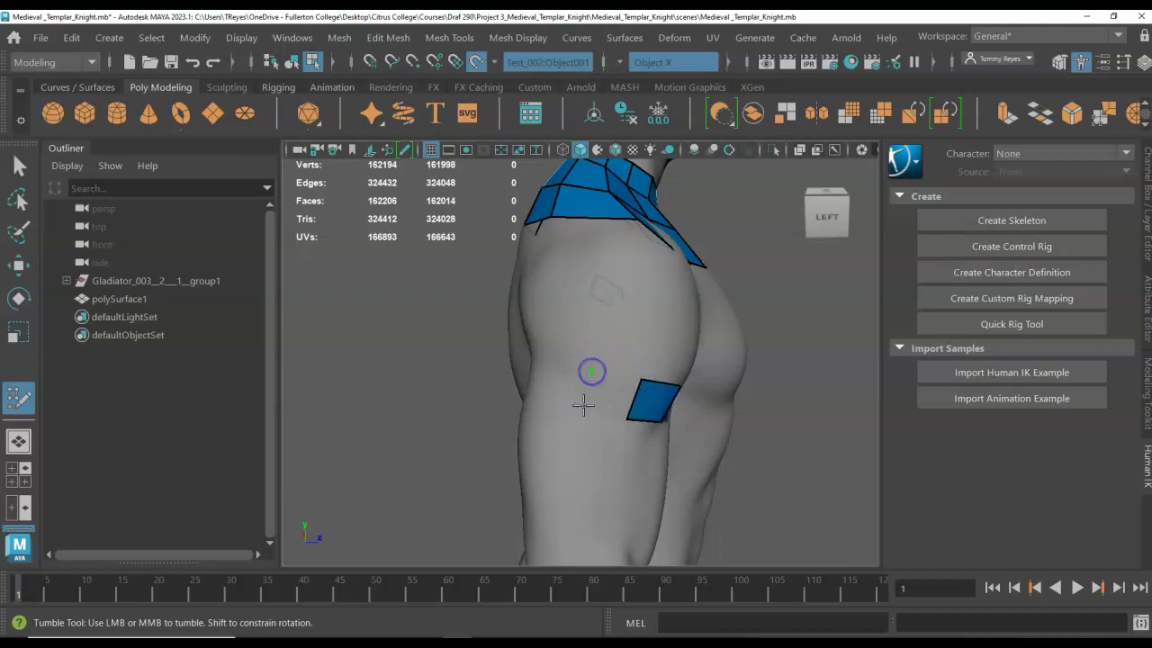
pyautogui.keyDown('shift'); pyautogui.click(607, 391); pyautogui.keyUp('shift')
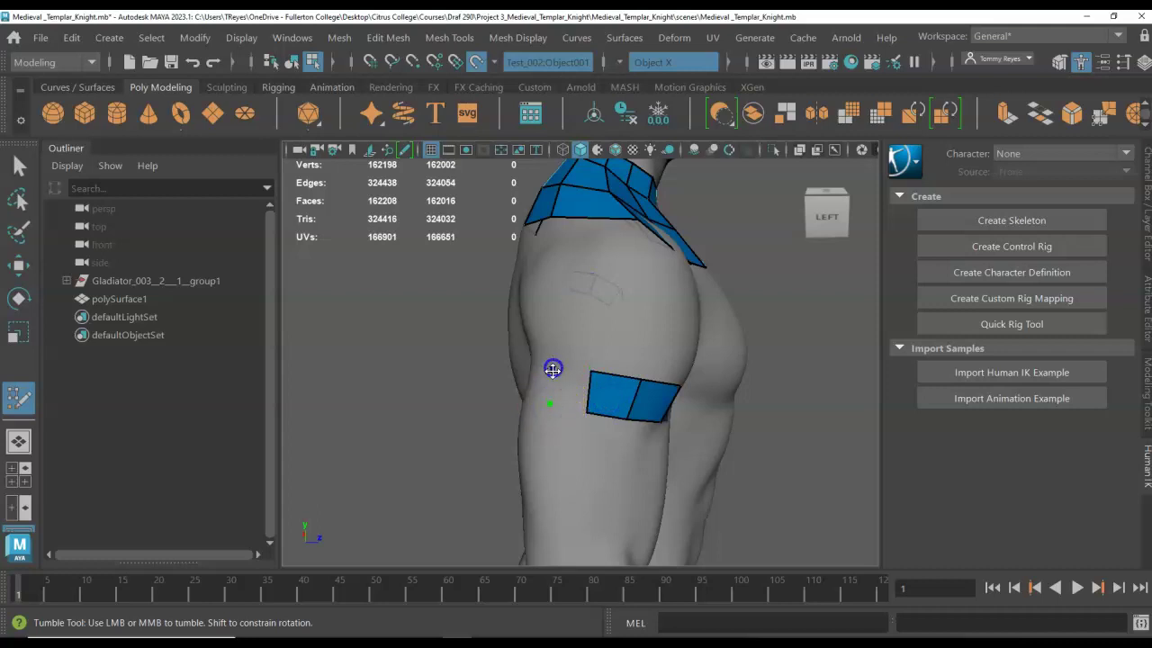
pyautogui.keyDown('shift'); pyautogui.click(561, 391); pyautogui.keyUp('shift')
# Place points behind the upper arm and fill two more mirrored quads across the back of the band.
pyautogui.keyDown('alt'); pyautogui.moveTo(518, 394); pyautogui.dragTo(593, 393); pyautogui.keyUp('alt')
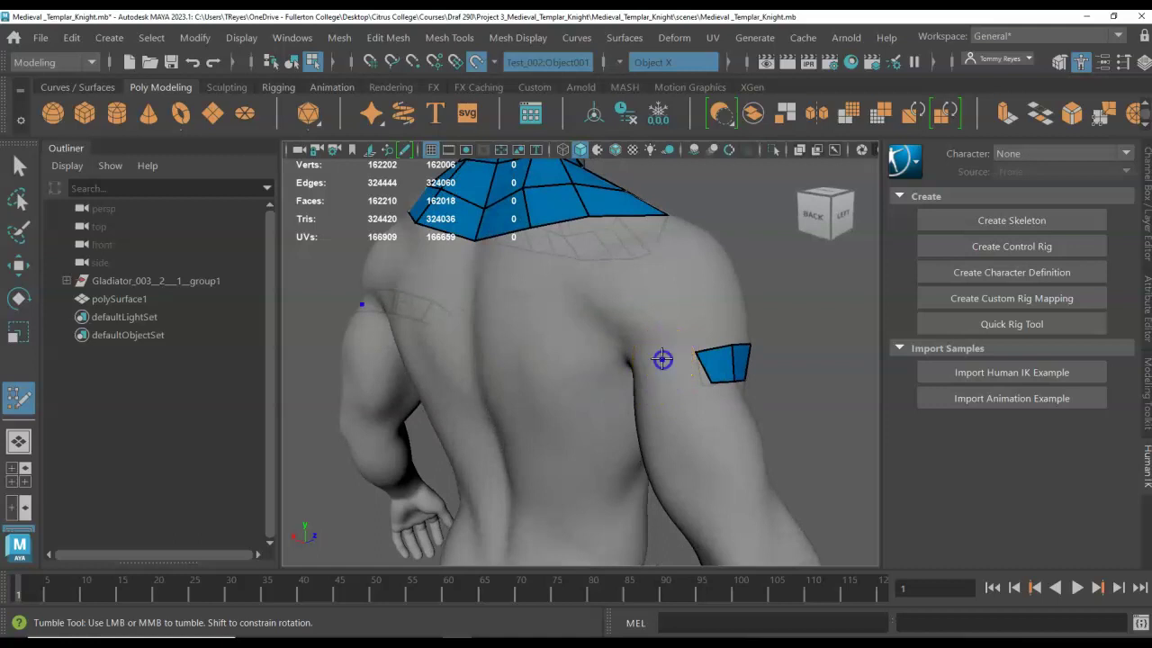
pyautogui.keyDown('shift'); pyautogui.click(671, 388); pyautogui.keyUp('shift')
pyautogui.click(629, 378)
pyautogui.click(639, 396)
pyautogui.keyDown('shift'); pyautogui.click(652, 379); pyautogui.keyUp('shift')
# Continue the sleeve band with four mirrored quads along the inner side of the arm into the armpit.
pyautogui.keyDown('alt'); pyautogui.moveTo(647, 431); pyautogui.dragTo(740, 383); pyautogui.keyUp('alt')
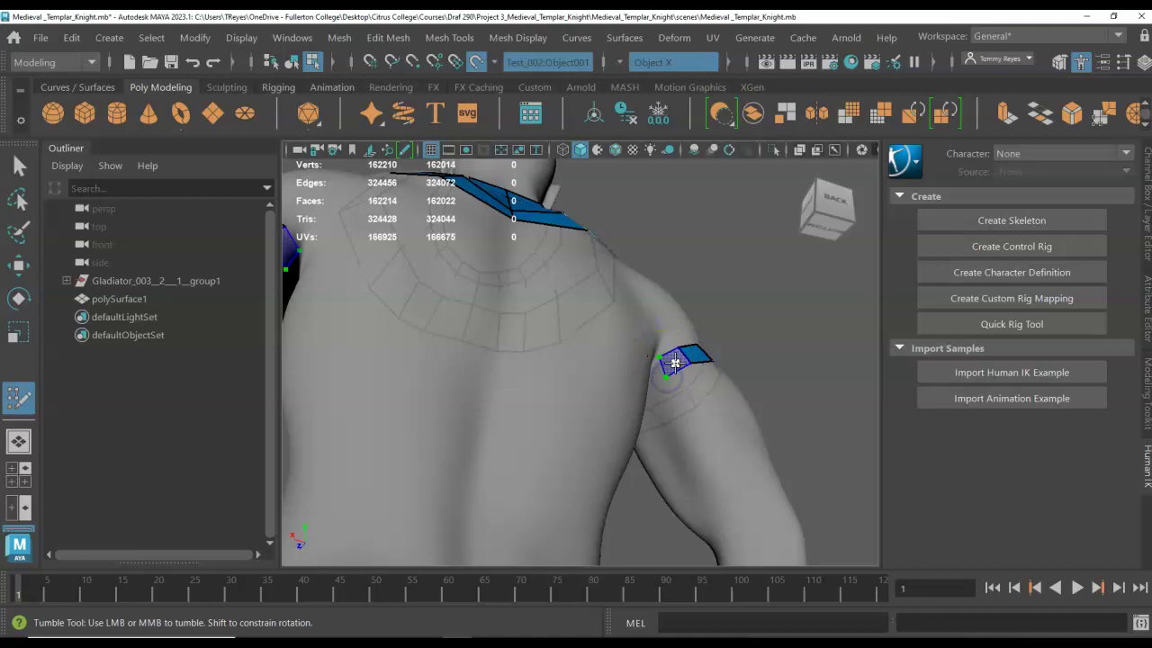
pyautogui.scroll(5, 666, 388)
pyautogui.keyDown('alt'); pyautogui.moveTo(789, 399); pyautogui.dragTo(474, 258, button='middle'); pyautogui.keyUp('alt')
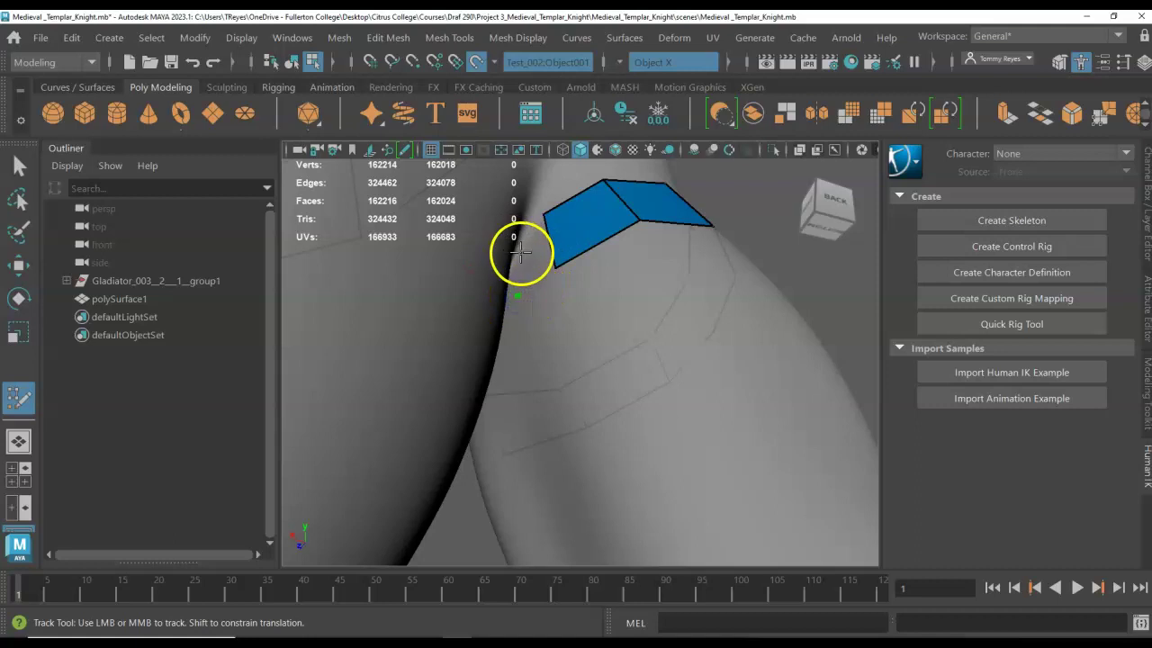
pyautogui.moveTo(517, 252); pyautogui.dragTo(517, 249)
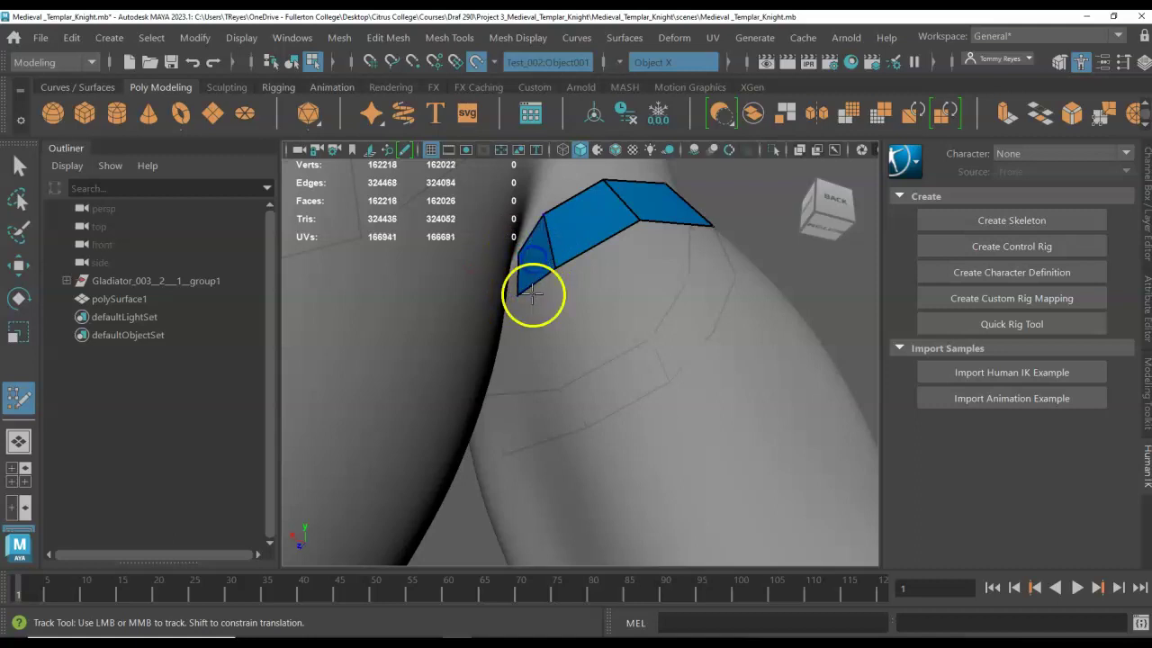
pyautogui.keyDown('alt'); pyautogui.moveTo(533, 293); pyautogui.dragTo(535, 315, button='middle'); pyautogui.keyUp('alt')
pyautogui.keyDown('alt'); pyautogui.moveTo(530, 332); pyautogui.dragTo(602, 287); pyautogui.keyUp('alt')
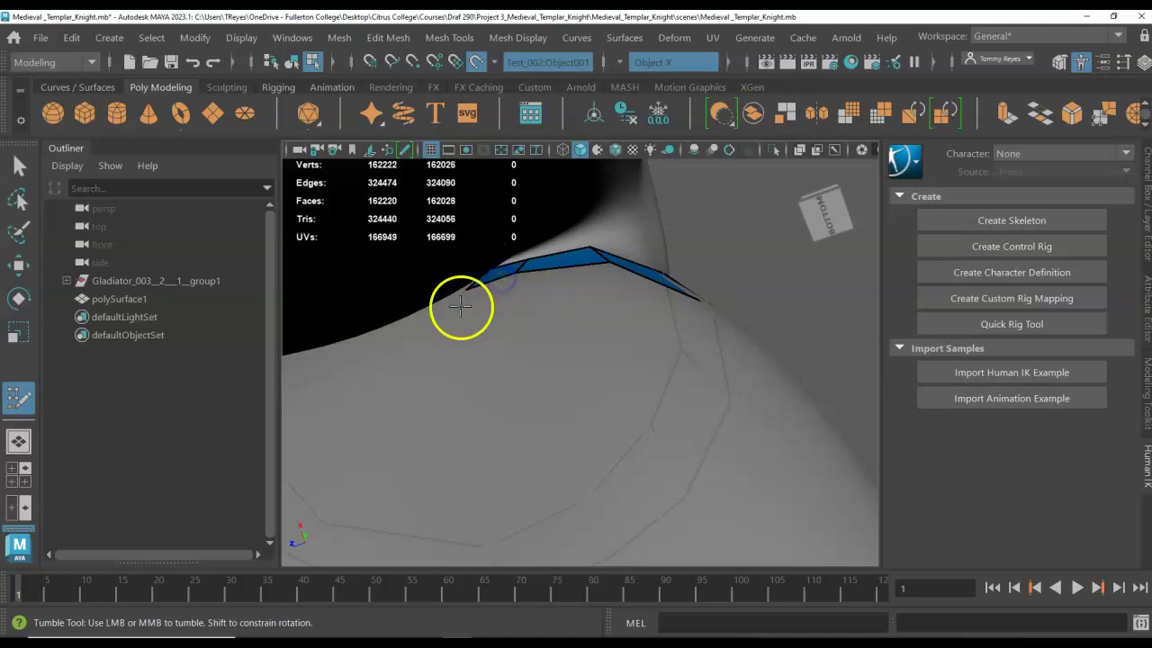
pyautogui.keyDown('alt'); pyautogui.moveTo(440, 321); pyautogui.dragTo(620, 263, button='middle'); pyautogui.keyUp('alt')
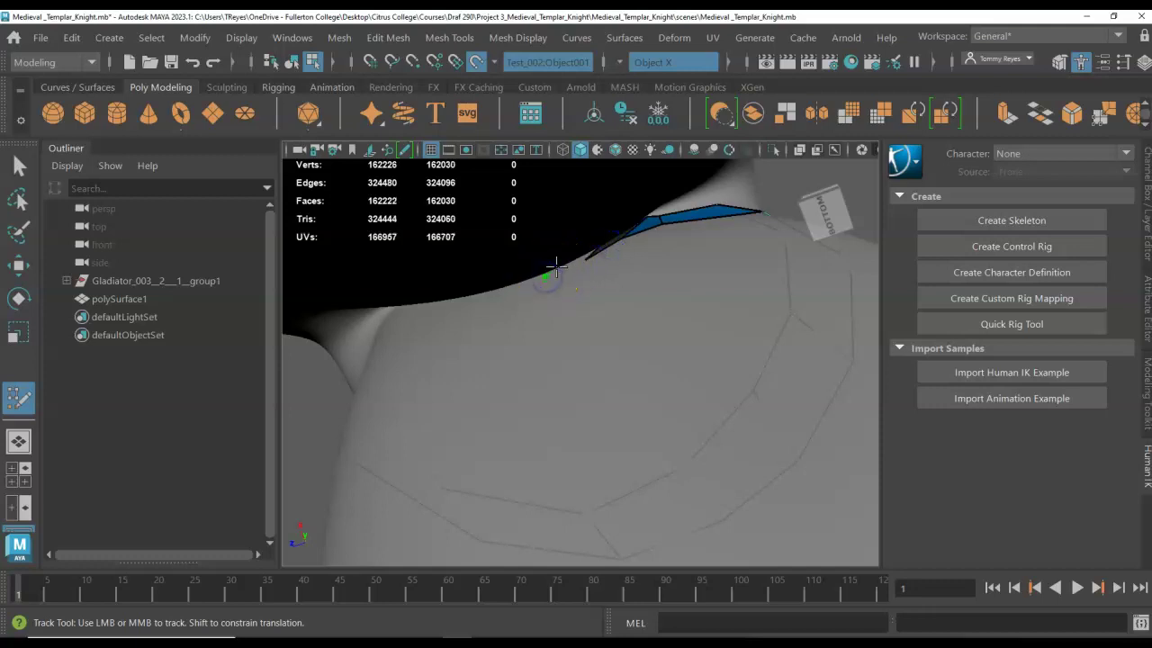
# Try to place the band's next points under the armpit from several angles, undoing the points and the last quad.
pyautogui.click(492, 294)
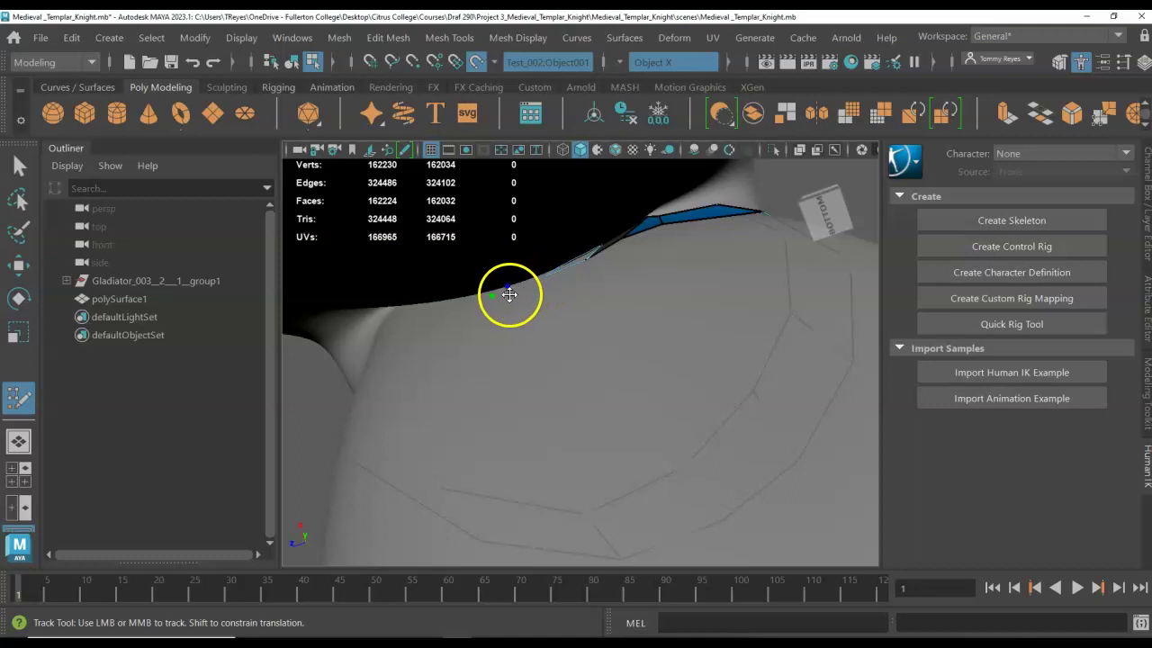
pyautogui.hotkey('ctrl', 'z')
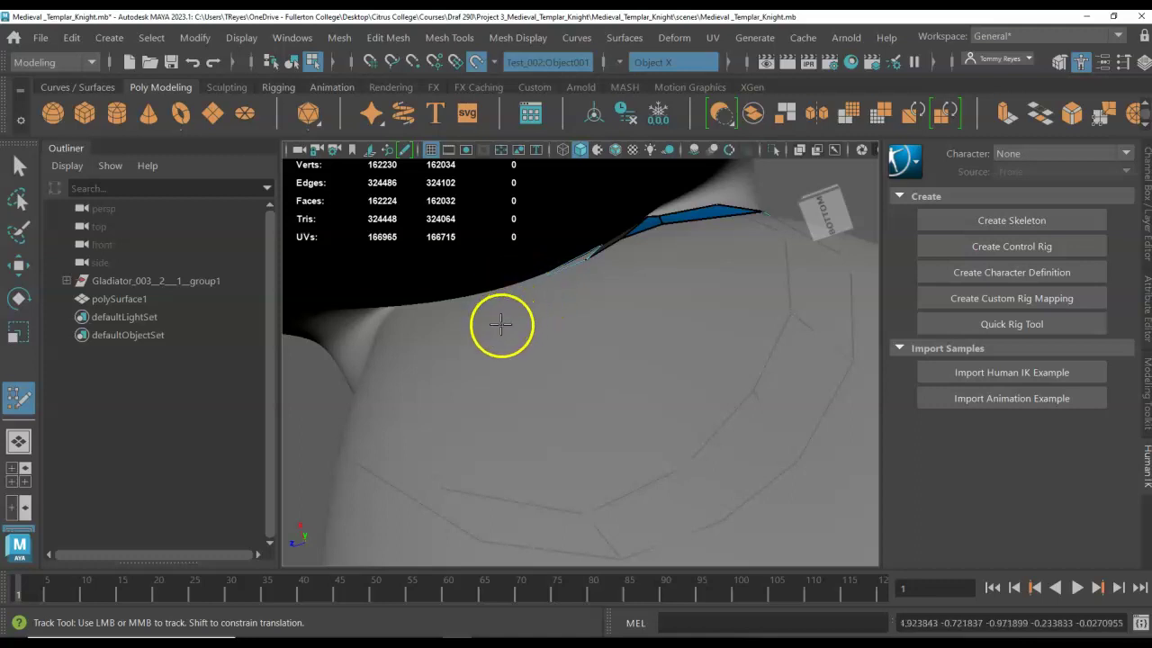
pyautogui.keyDown('alt'); pyautogui.moveTo(496, 330); pyautogui.dragTo(575, 334); pyautogui.keyUp('alt')
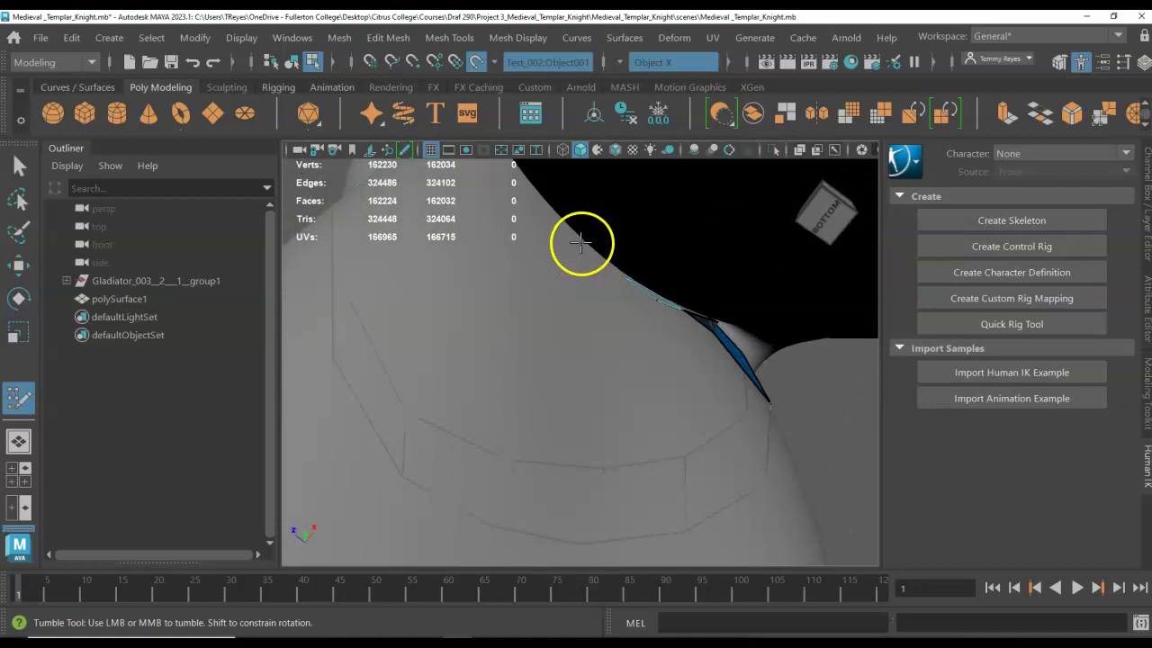
pyautogui.keyDown('shift'); pyautogui.click(587, 280); pyautogui.keyUp('shift')
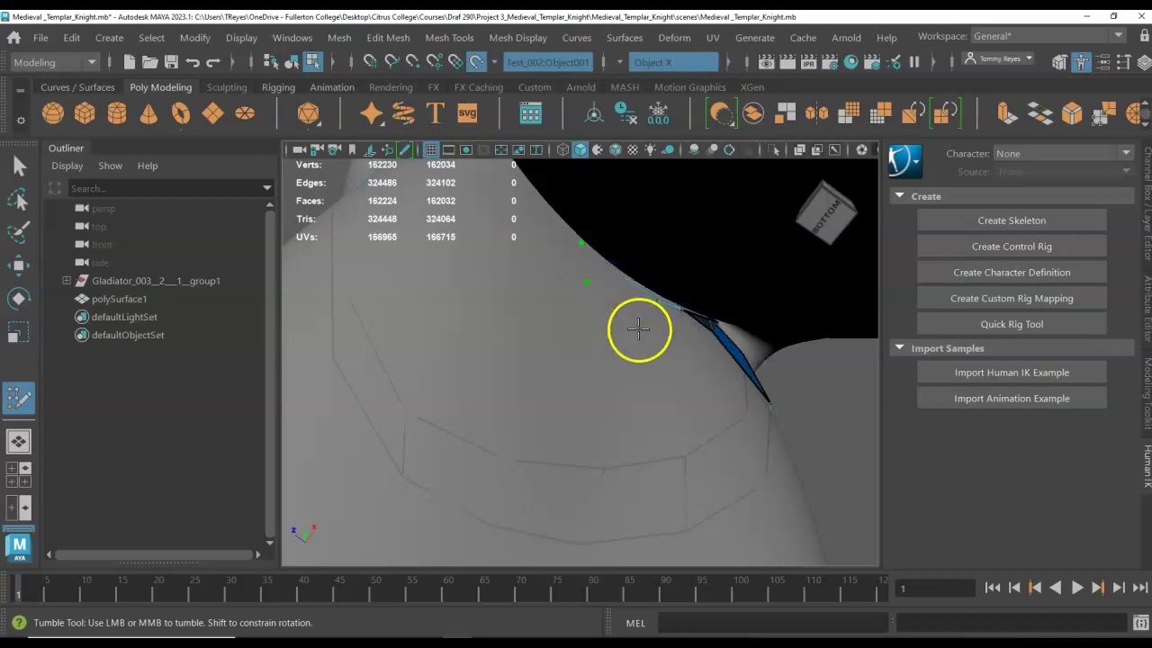
pyautogui.moveTo(642, 329)
pyautogui.keyDown('alt'); pyautogui.mouseDown()
pyautogui.moveTo(620, 328)
pyautogui.moveTo(618, 309)
pyautogui.moveTo(591, 324)
pyautogui.moveTo(589, 308)
pyautogui.mouseUp(); pyautogui.keyUp('alt')
pyautogui.hotkey('ctrl', 'z')
pyautogui.hotkey('ctrl', 'z')
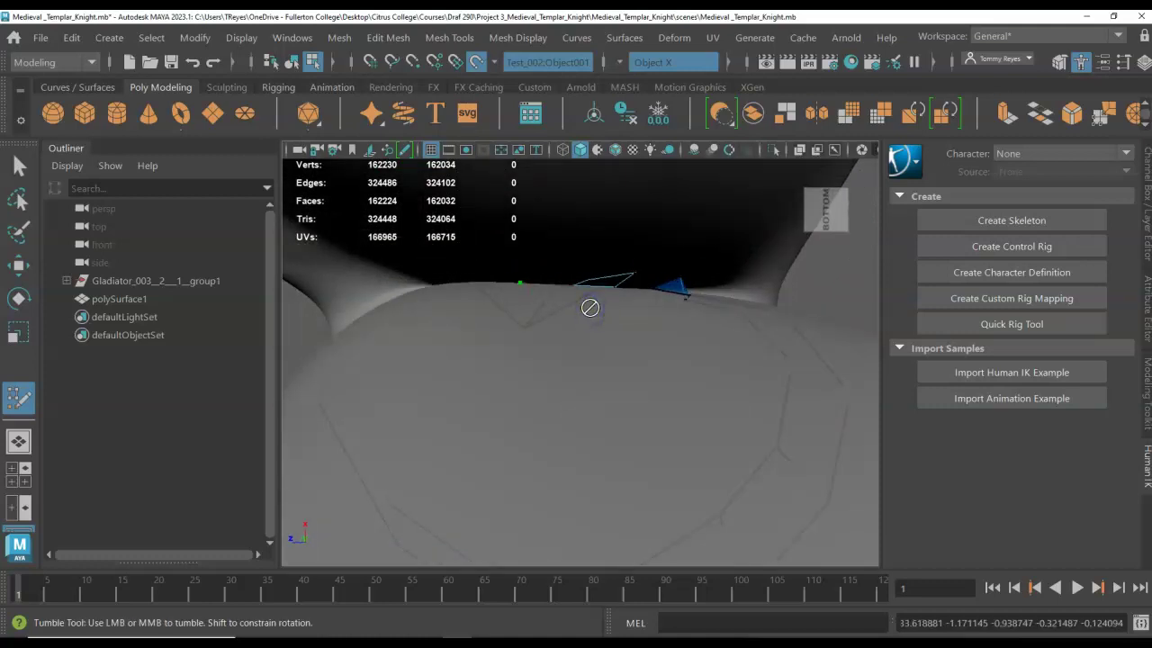
pyautogui.keyDown('alt'); pyautogui.moveTo(612, 304); pyautogui.dragTo(605, 316); pyautogui.keyUp('alt')
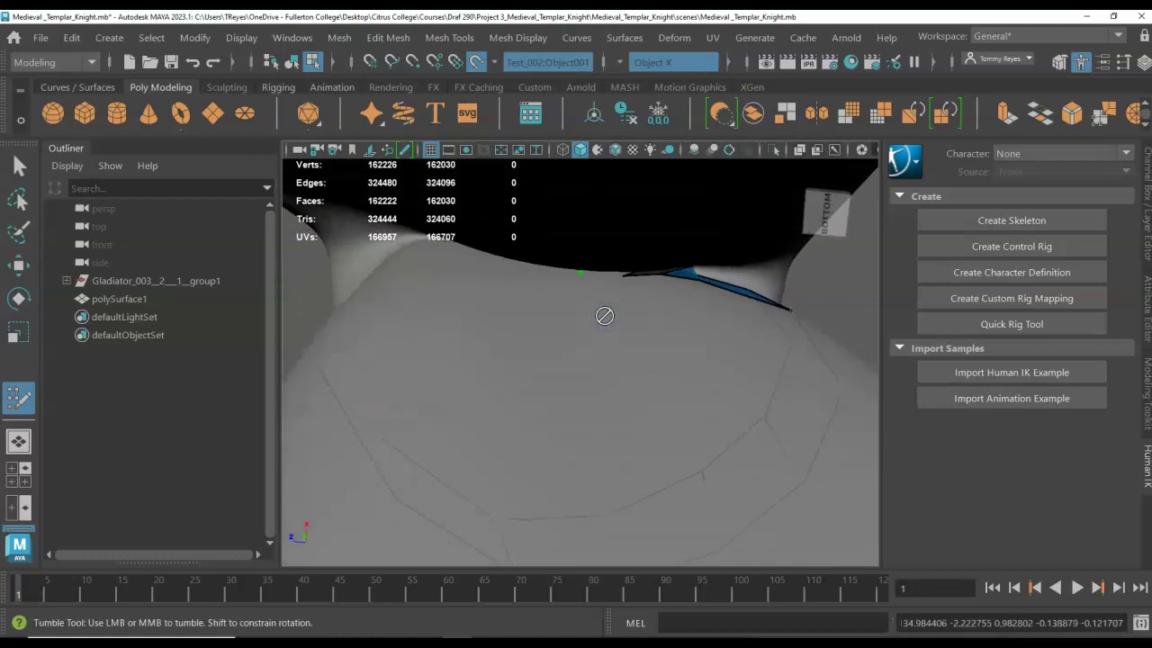
# Undo the last armpit quads and misplaced points, then re-place the points and fill two mirrored sleeve-band quads under the armpit.
pyautogui.hotkey('ctrl', 'z')
pyautogui.hotkey('ctrl', 'z')
pyautogui.click(659, 274)
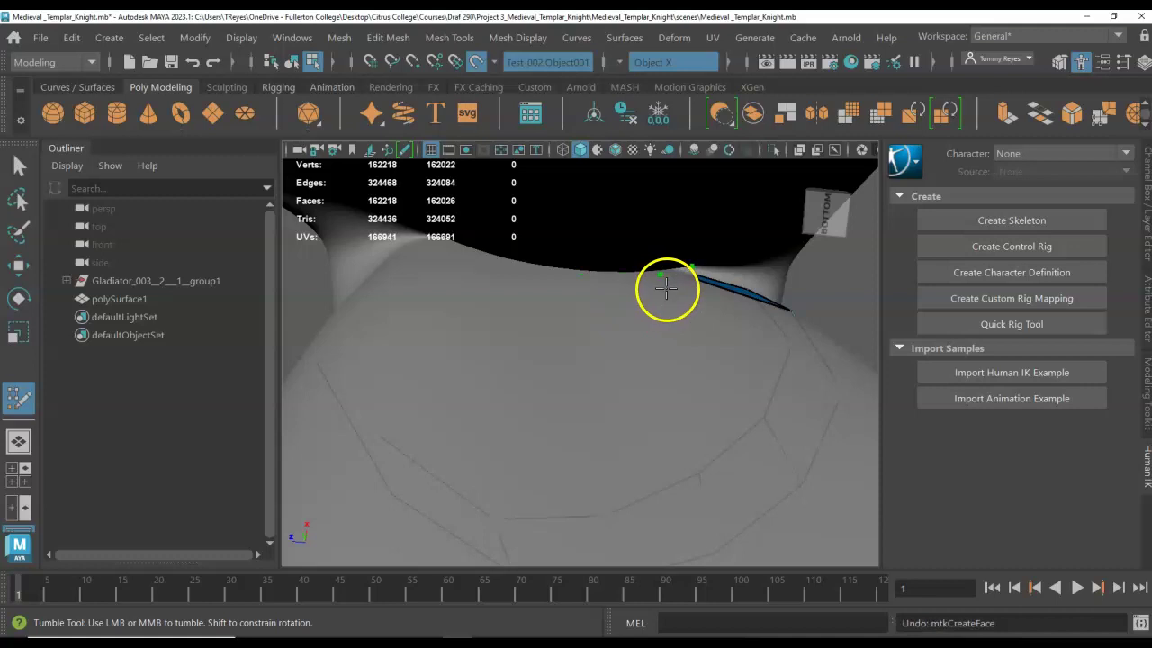
pyautogui.hotkey('ctrl', 'z')
pyautogui.click(661, 293)
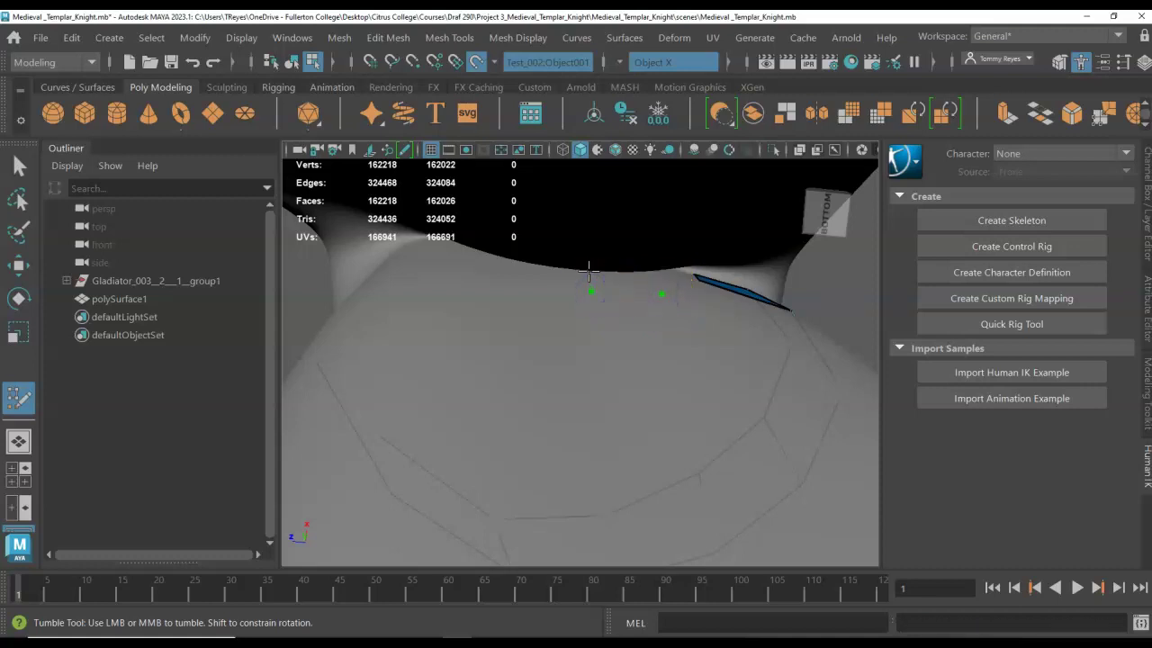
pyautogui.click(660, 291)
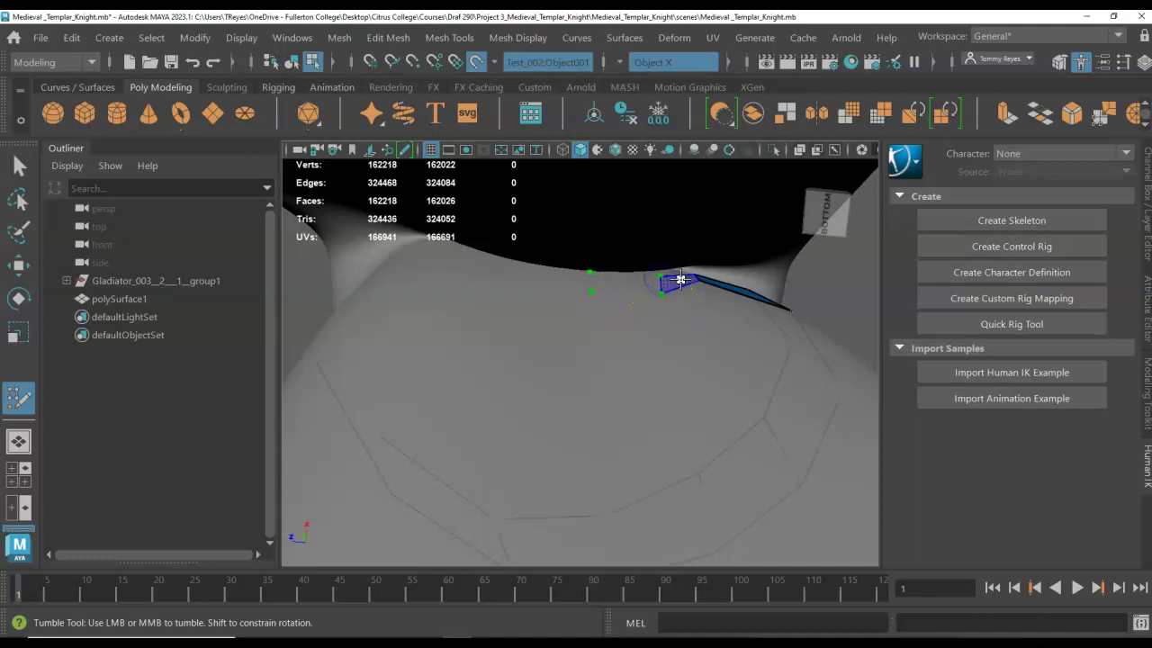
pyautogui.keyDown('shift'); pyautogui.click(616, 285); pyautogui.keyUp('shift')
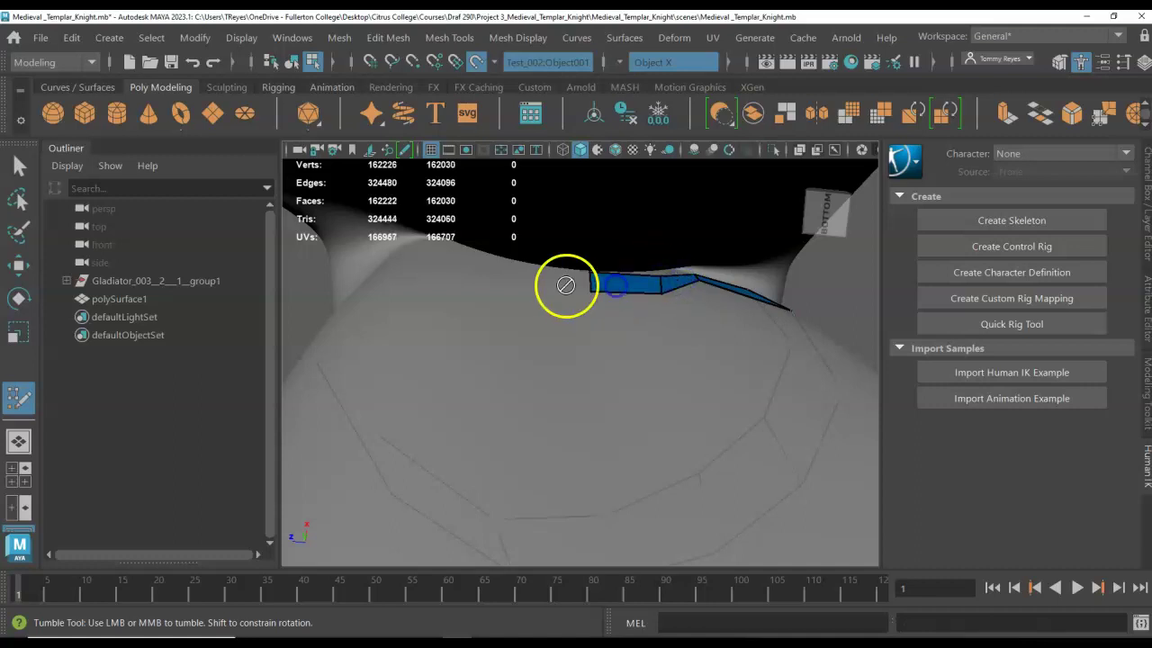
# Add one more mirrored quad under the armpit and bridge the remaining gap to close the sleeve band.
pyautogui.click(480, 253)
pyautogui.keyDown('shift'); pyautogui.click(548, 268); pyautogui.keyUp('shift')
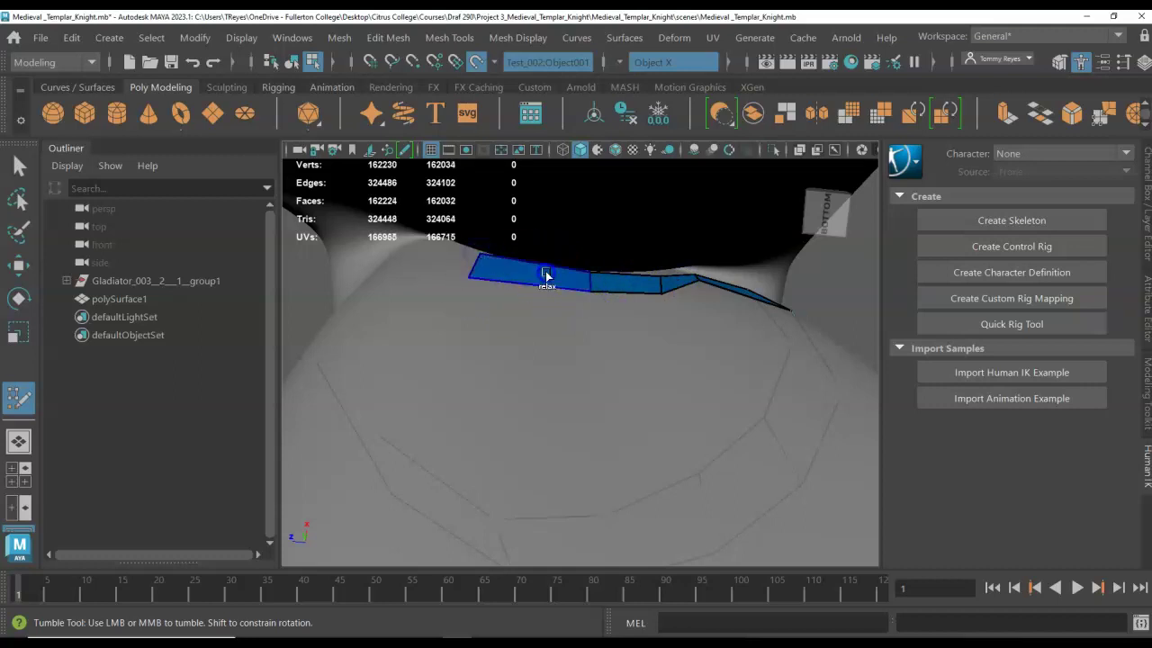
pyautogui.moveTo(465, 291)
pyautogui.keyDown('alt'); pyautogui.mouseDown()
pyautogui.moveTo(494, 291)
pyautogui.moveTo(516, 314)
pyautogui.moveTo(543, 298)
pyautogui.mouseUp(); pyautogui.keyUp('alt')
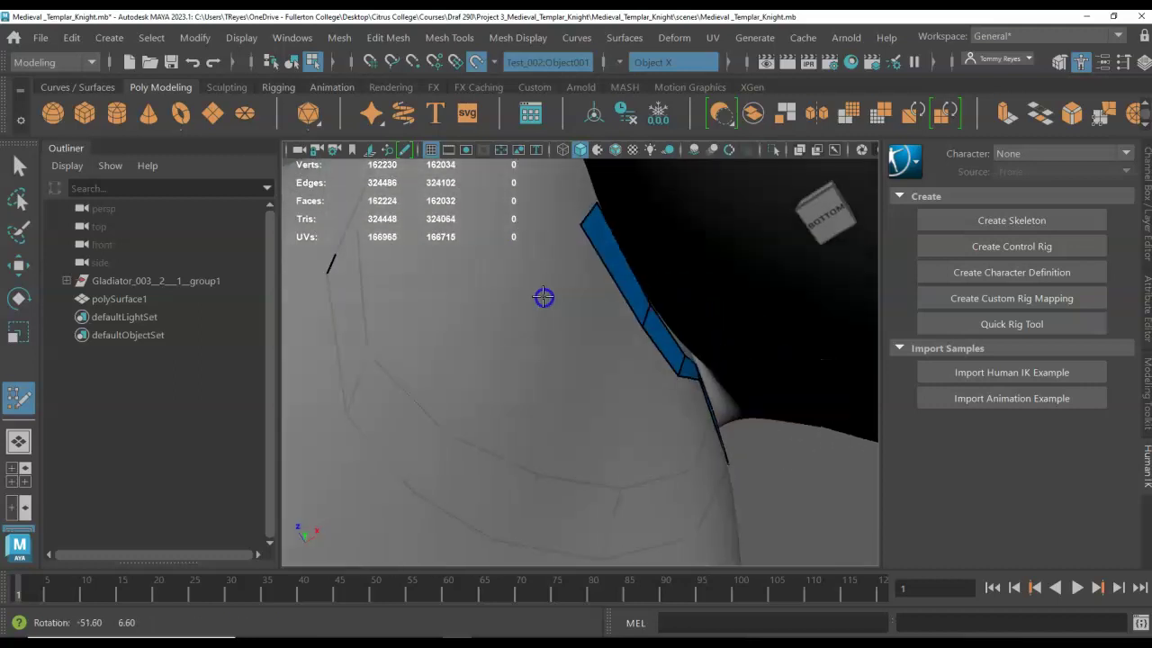
pyautogui.moveTo(546, 298)
pyautogui.keyDown('alt'); pyautogui.mouseDown(button='middle')
pyautogui.moveTo(559, 344)
pyautogui.moveTo(643, 463)
pyautogui.mouseUp(button='middle'); pyautogui.keyUp('alt')
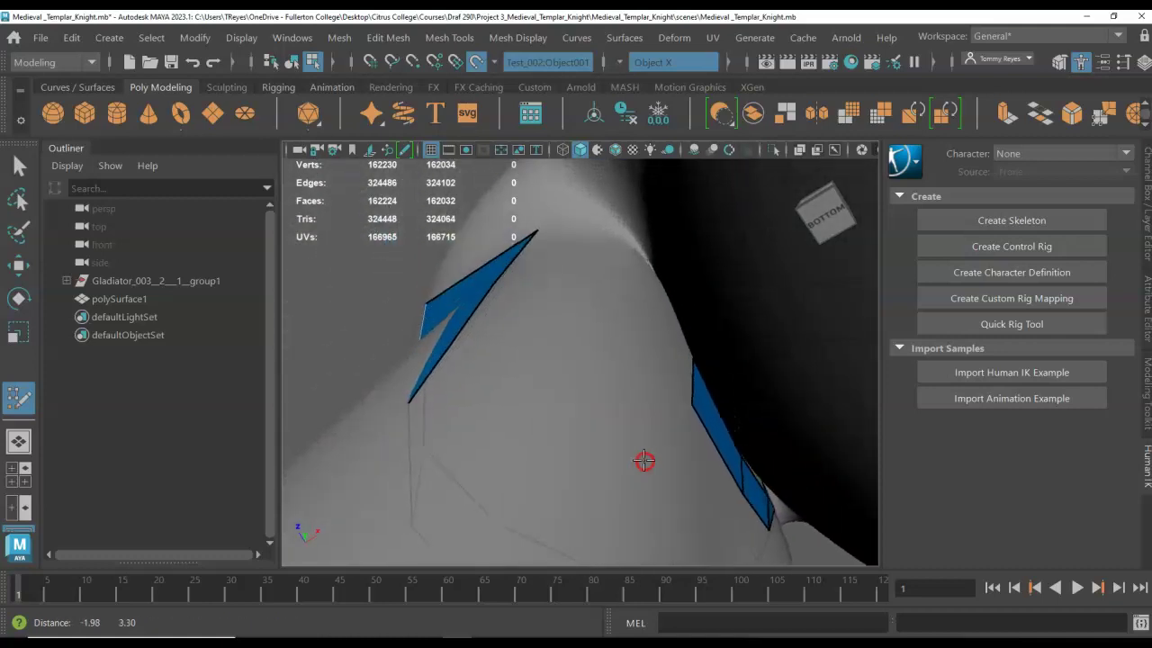
pyautogui.keyDown('shift'); pyautogui.click(612, 358); pyautogui.keyUp('shift')
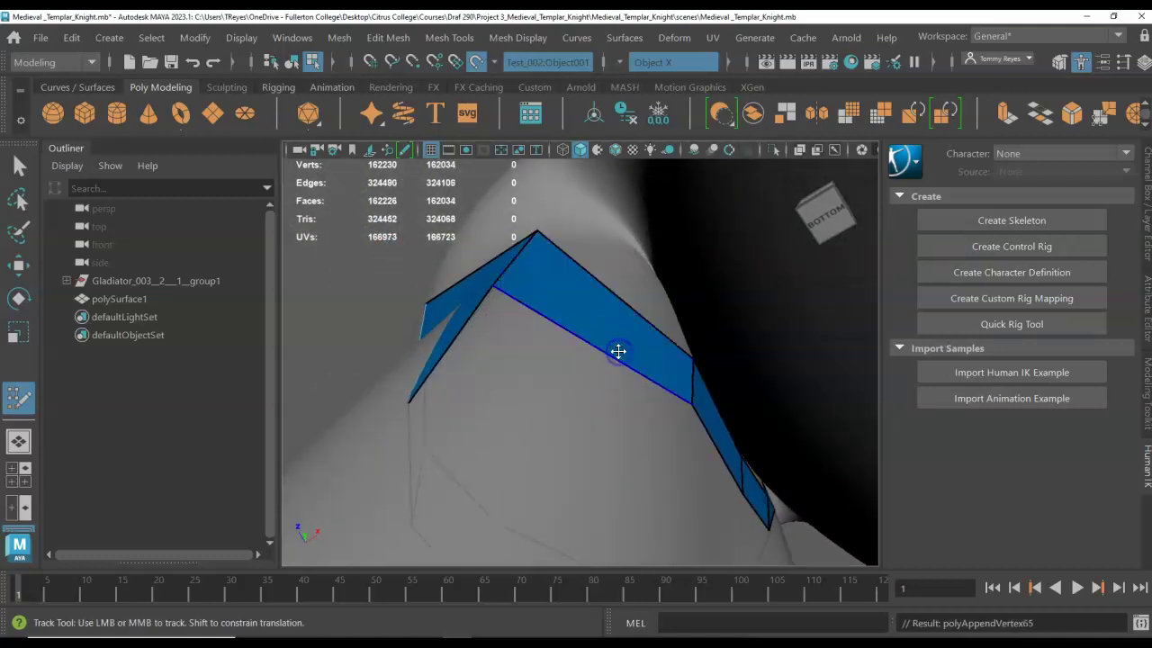
# Reposition the band's vertices near the armpit and lower its bottom edge across the back of the upper arm.
pyautogui.scroll(-4, 618, 352)
pyautogui.keyDown('alt'); pyautogui.moveTo(638, 418); pyautogui.dragTo(497, 420); pyautogui.keyUp('alt')
pyautogui.press('super')
pyautogui.keyDown('alt'); pyautogui.moveTo(717, 322); pyautogui.dragTo(576, 467, button='middle'); pyautogui.keyUp('alt')
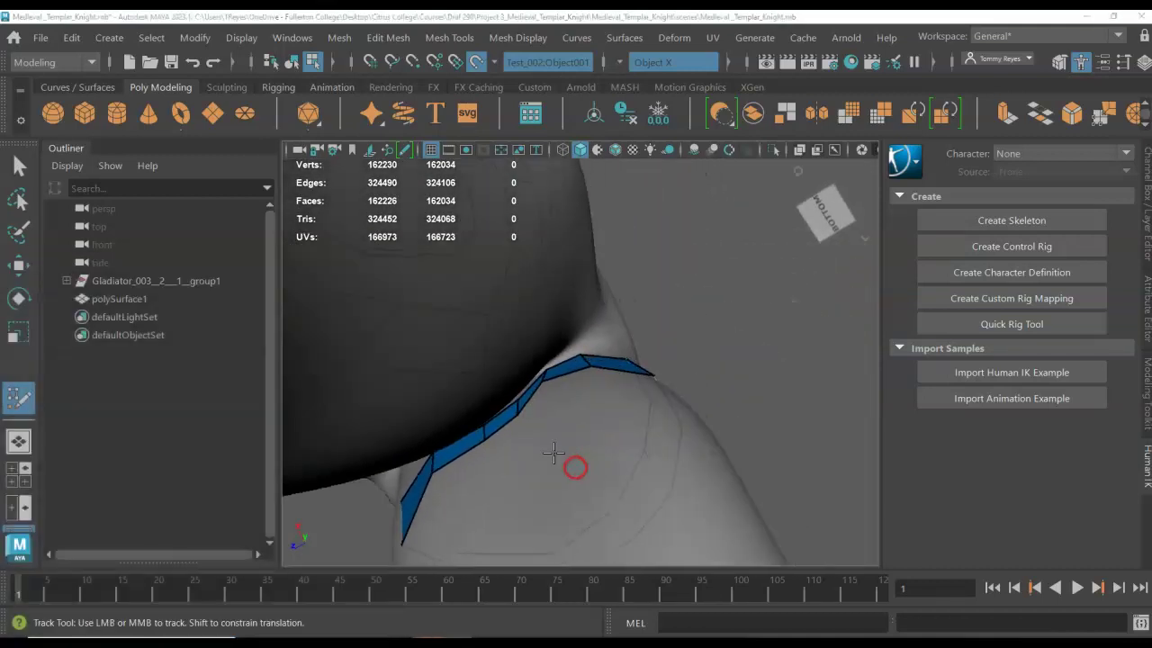
pyautogui.press('super')
pyautogui.moveTo(544, 380); pyautogui.dragTo(545, 395)
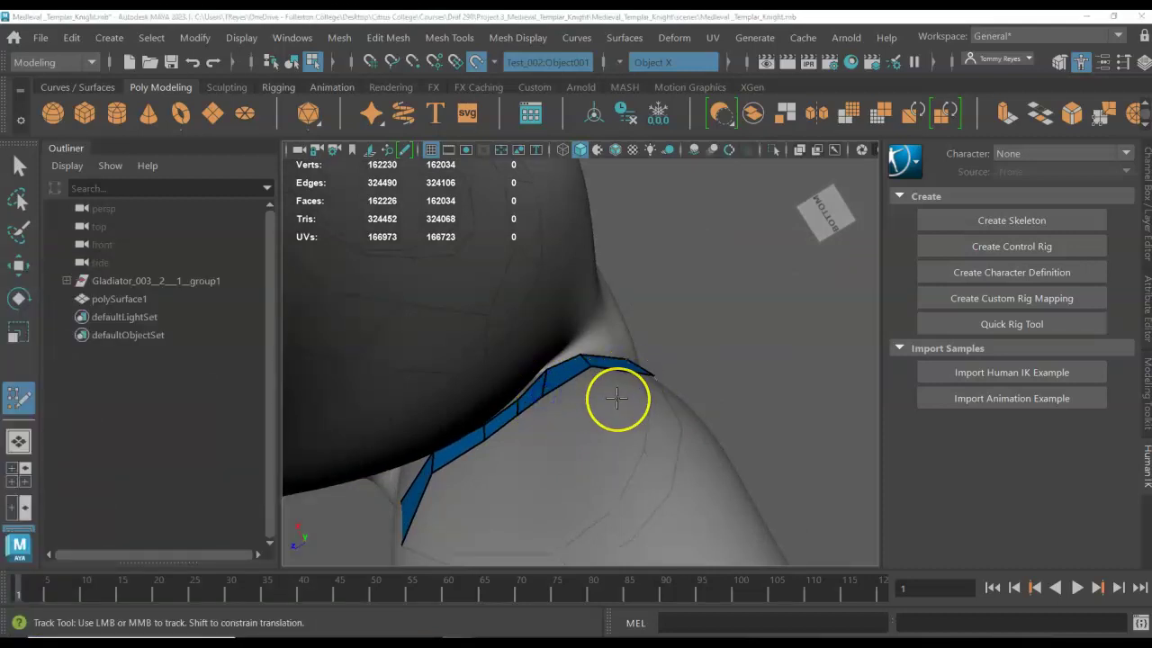
pyautogui.keyDown('alt'); pyautogui.moveTo(611, 402); pyautogui.dragTo(574, 471); pyautogui.keyUp('alt')
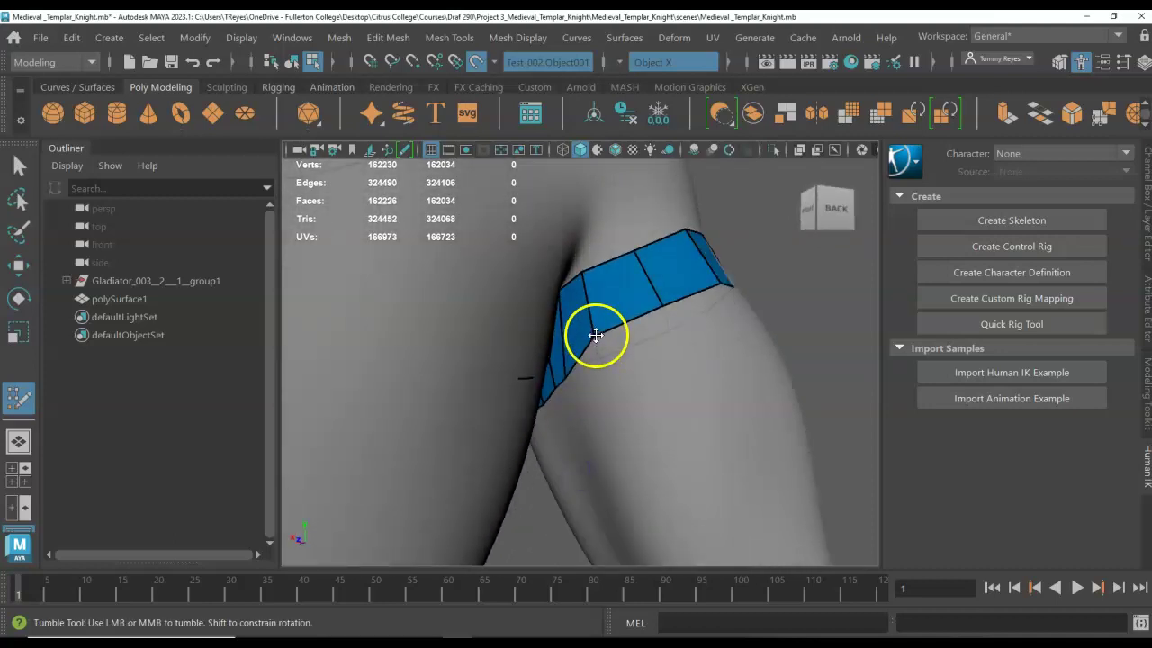
pyautogui.moveTo(664, 306); pyautogui.dragTo(727, 310)
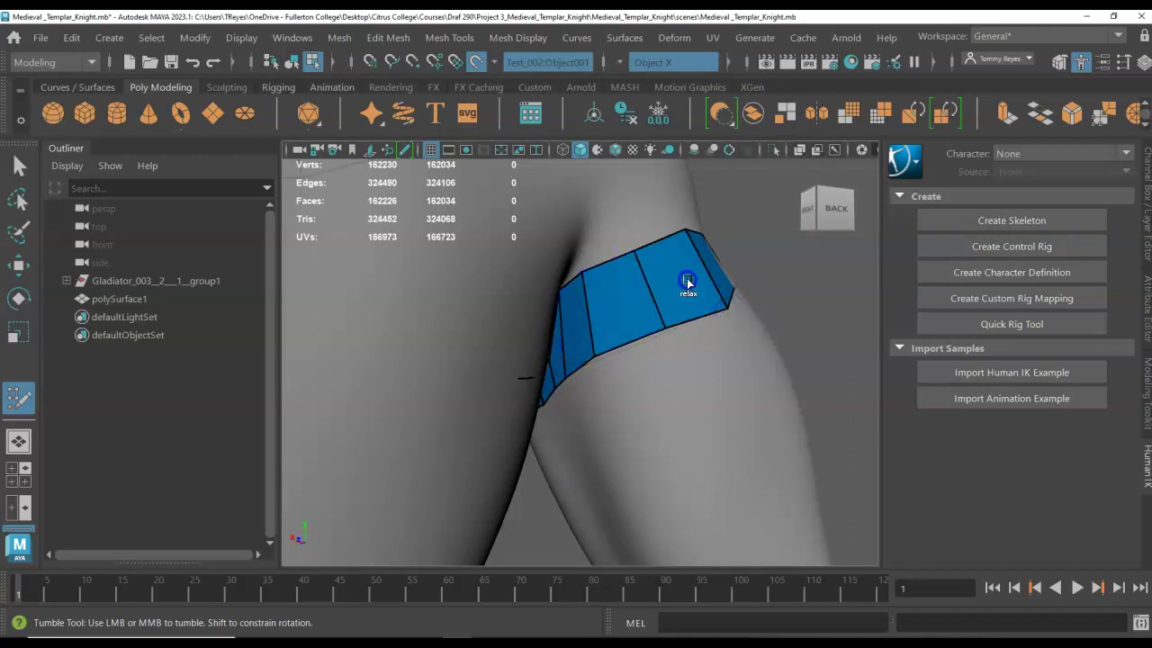
# Relax the sleeve band's vertices around the outer side and front of the upper arm to even out the quads.
pyautogui.keyDown('alt'); pyautogui.moveTo(742, 273); pyautogui.dragTo(630, 386); pyautogui.keyUp('alt')
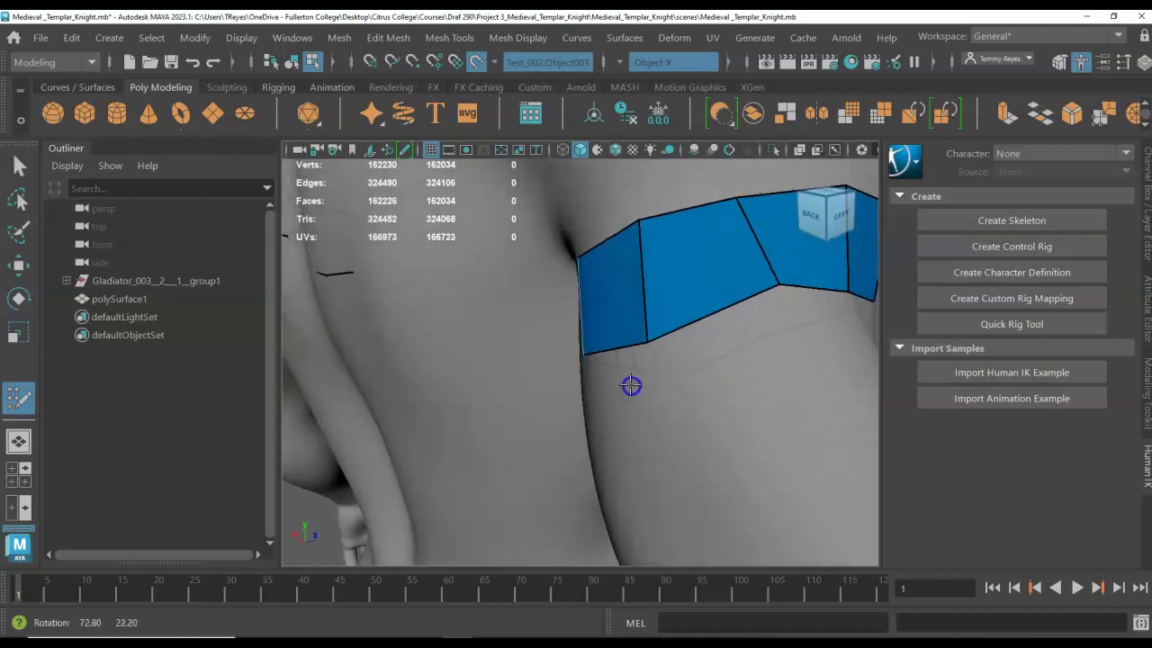
pyautogui.keyDown('alt'); pyautogui.moveTo(629, 386); pyautogui.dragTo(547, 411, button='right'); pyautogui.keyUp('alt')
pyautogui.moveTo(594, 328)
pyautogui.mouseDown()
pyautogui.moveTo(727, 282)
pyautogui.moveTo(805, 288)
pyautogui.moveTo(701, 295)
pyautogui.moveTo(714, 319)
pyautogui.moveTo(756, 324)
pyautogui.moveTo(722, 290)
pyautogui.moveTo(633, 300)
pyautogui.moveTo(646, 368)
pyautogui.moveTo(617, 357)
pyautogui.moveTo(658, 365)
pyautogui.mouseUp()
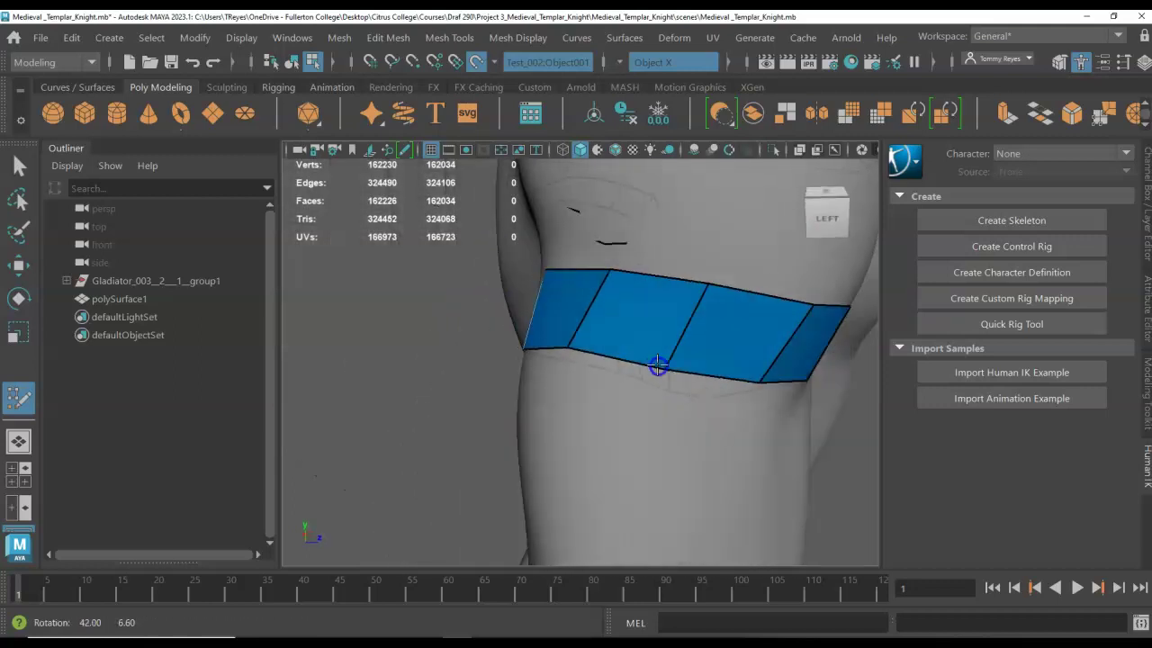
pyautogui.moveTo(555, 301)
pyautogui.mouseDown()
pyautogui.moveTo(630, 321)
pyautogui.moveTo(579, 347)
pyautogui.moveTo(764, 334)
pyautogui.mouseUp()
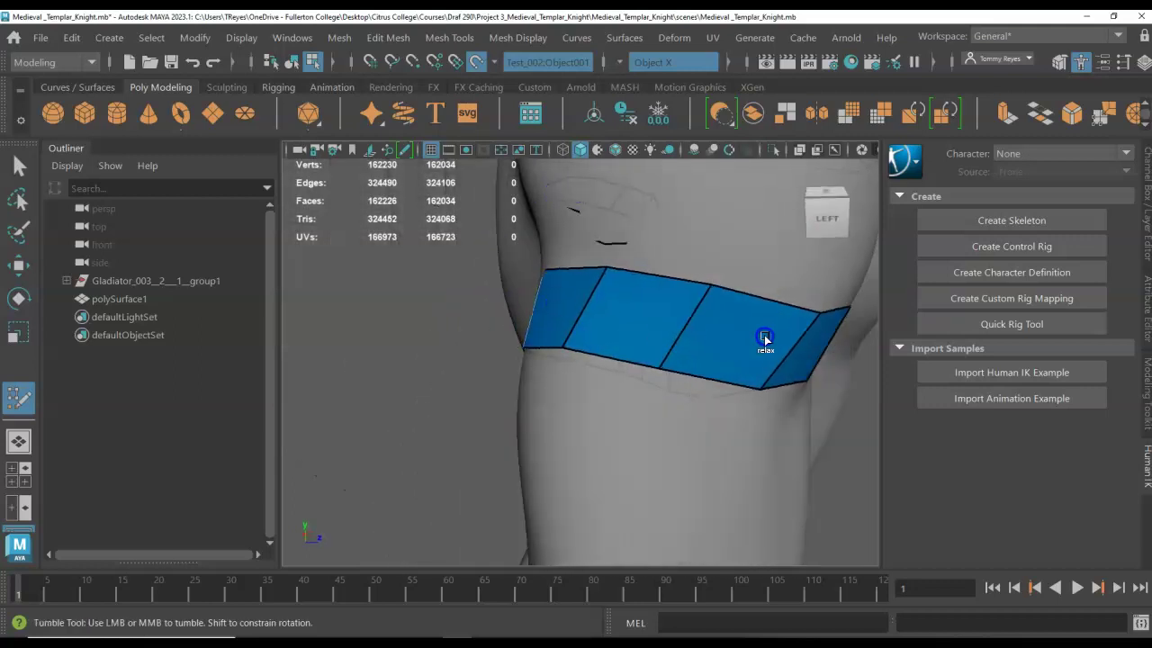
pyautogui.keyDown('alt'); pyautogui.moveTo(737, 434); pyautogui.dragTo(594, 418); pyautogui.keyUp('alt')
pyautogui.keyDown('shift'); pyautogui.moveTo(493, 365); pyautogui.dragTo(523, 330); pyautogui.keyUp('shift')
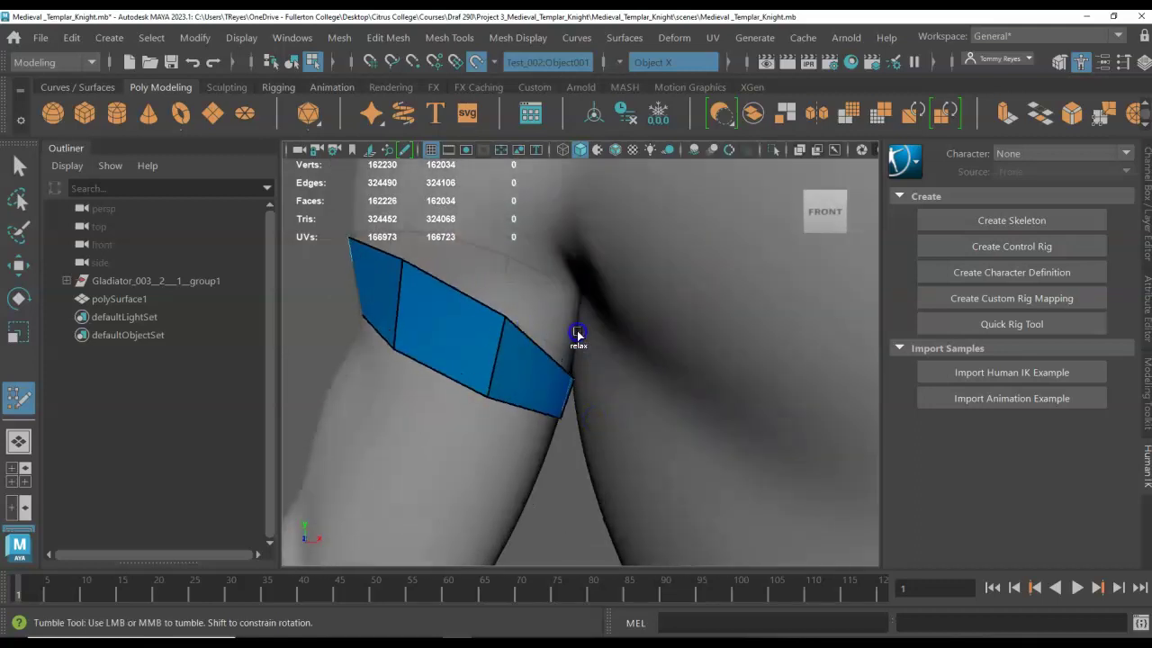
# Start a second row above the sleeve band with four mirrored quads from the front of the armpit around the outer arm.
pyautogui.keyDown('alt'); pyautogui.moveTo(576, 416); pyautogui.dragTo(577, 426, button='right'); pyautogui.keyUp('alt')
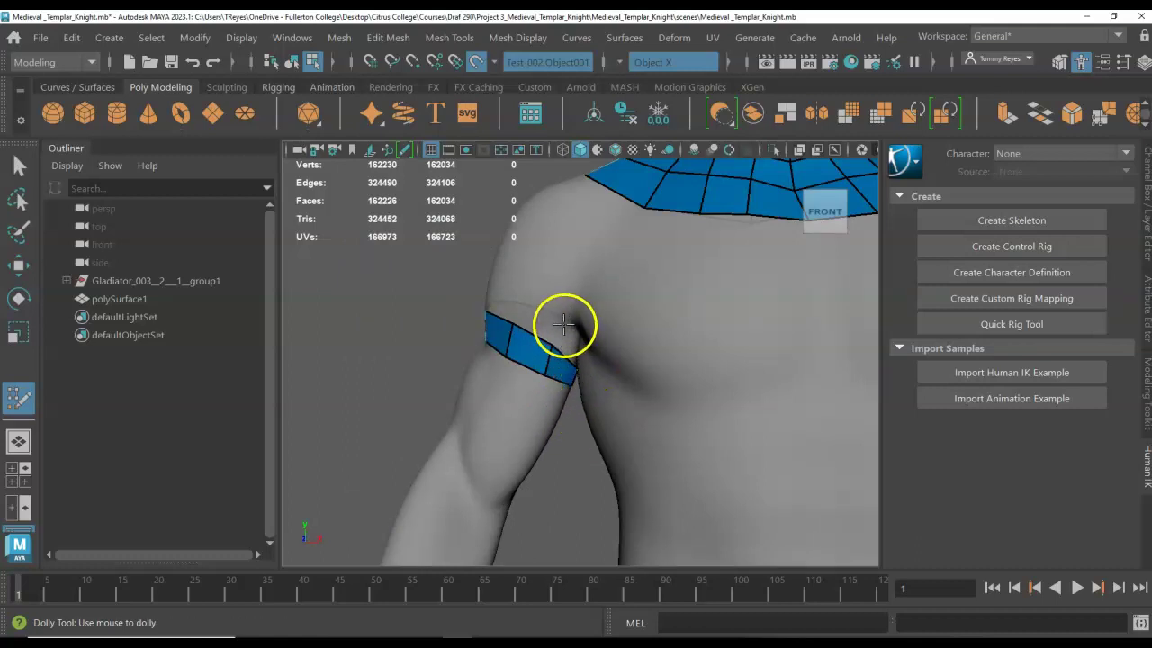
pyautogui.moveTo(564, 319); pyautogui.dragTo(562, 321)
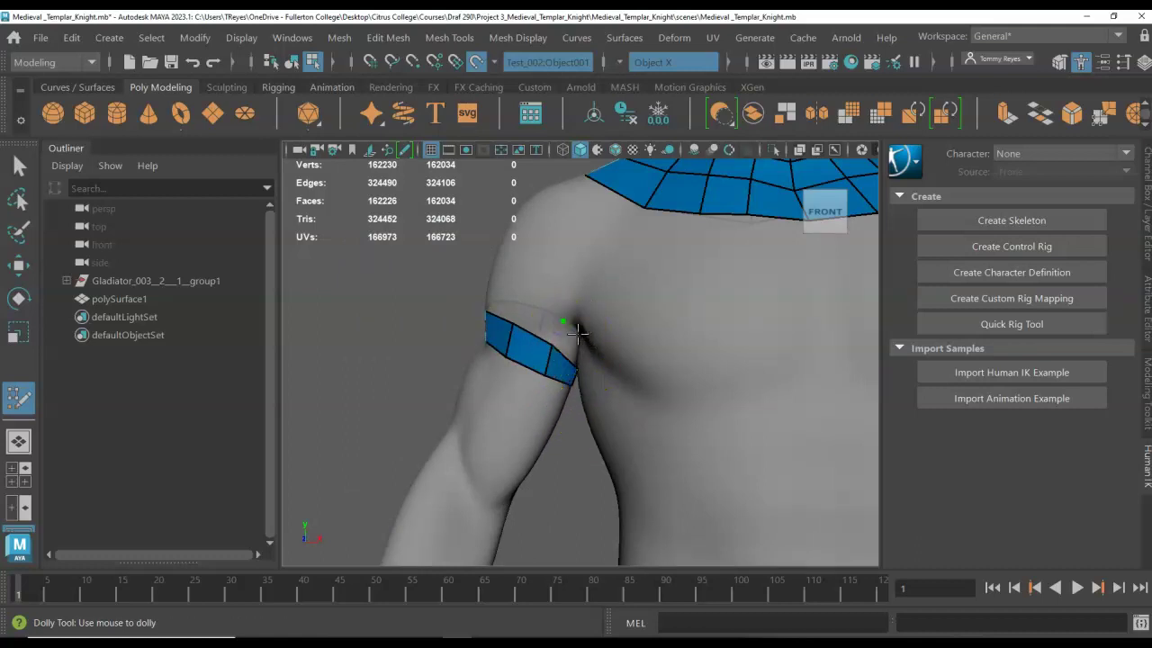
pyautogui.click(522, 301)
pyautogui.keyDown('shift'); pyautogui.click(531, 316); pyautogui.keyUp('shift')
pyautogui.keyDown('alt'); pyautogui.moveTo(494, 327); pyautogui.dragTo(576, 334); pyautogui.keyUp('alt')
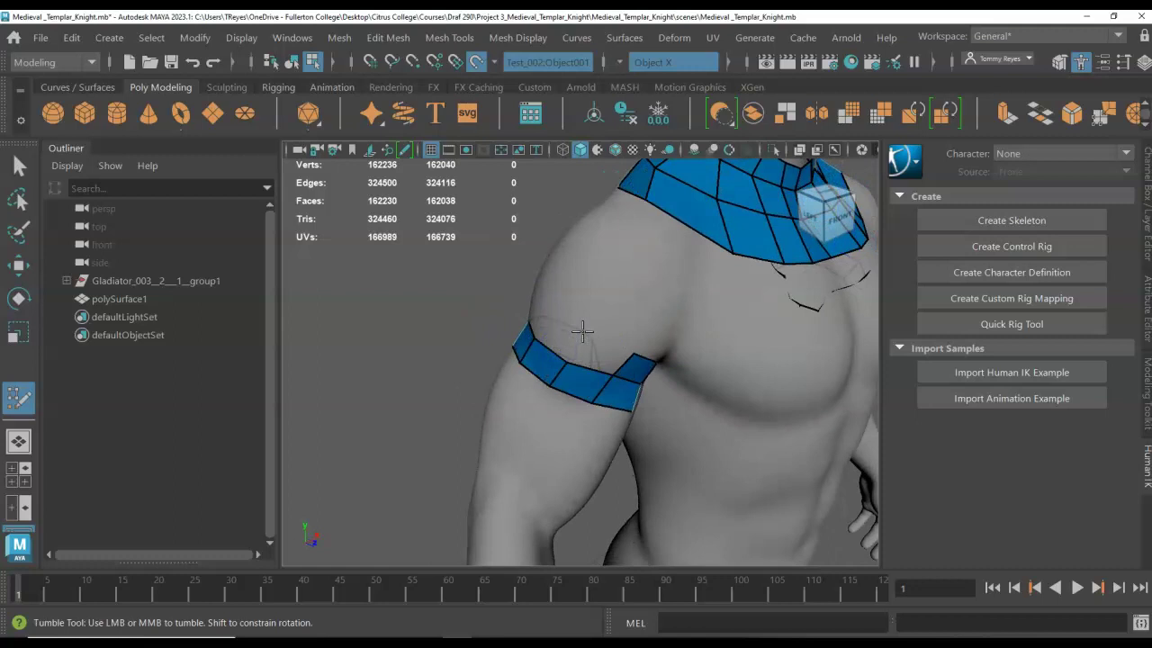
pyautogui.keyDown('shift'); pyautogui.click(596, 355); pyautogui.keyUp('shift')
pyautogui.moveTo(548, 320)
pyautogui.mouseDown()
pyautogui.moveTo(551, 310)
pyautogui.moveTo(568, 353)
pyautogui.moveTo(604, 355)
pyautogui.mouseUp()
pyautogui.click(548, 314)
pyautogui.keyDown('shift'); pyautogui.click(553, 332); pyautogui.keyUp('shift')
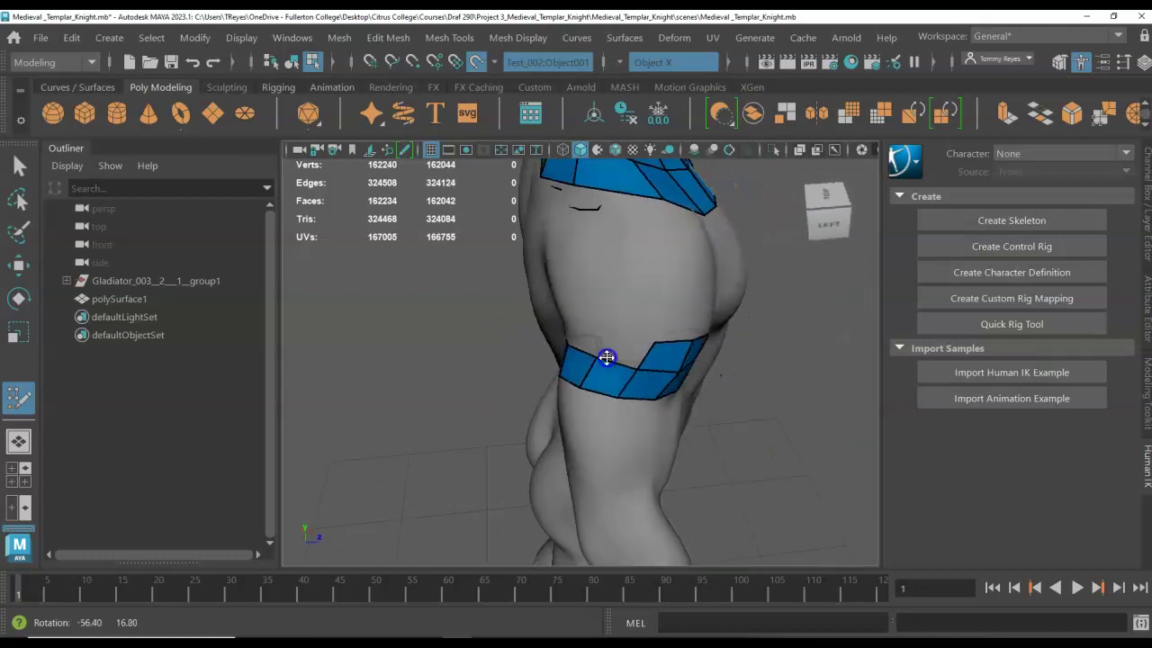
# Continue the second sleeve row with three mirrored quads around the outer side and back of the arm.
pyautogui.click(607, 325)
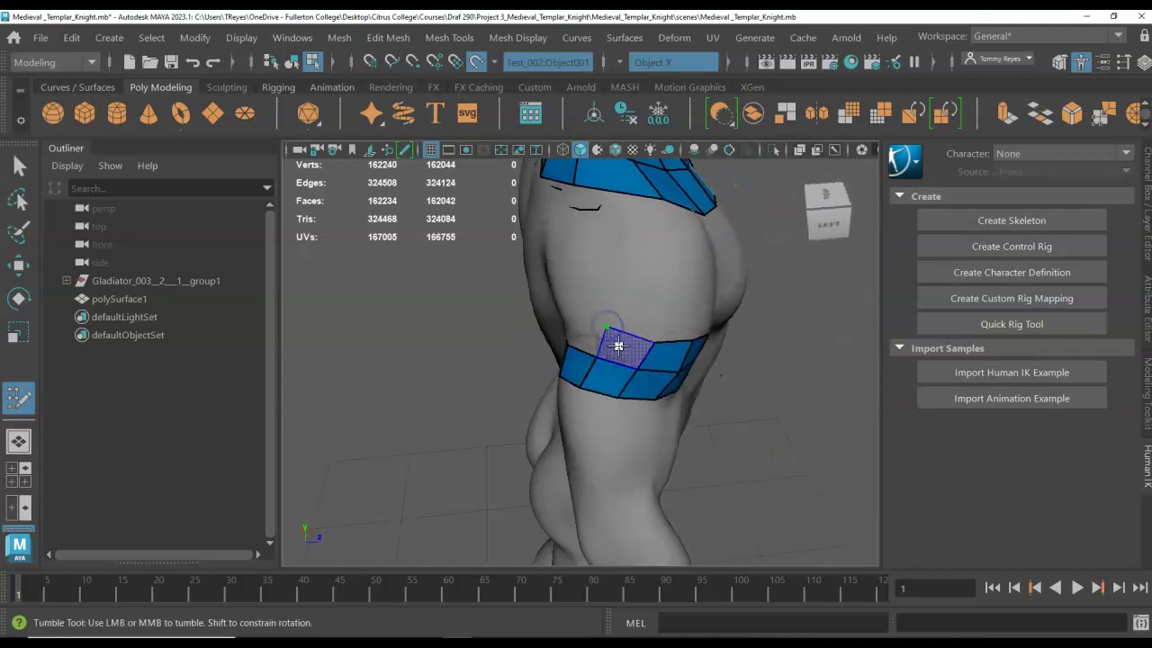
pyautogui.keyDown('alt'); pyautogui.moveTo(584, 348); pyautogui.dragTo(639, 337); pyautogui.keyUp('alt')
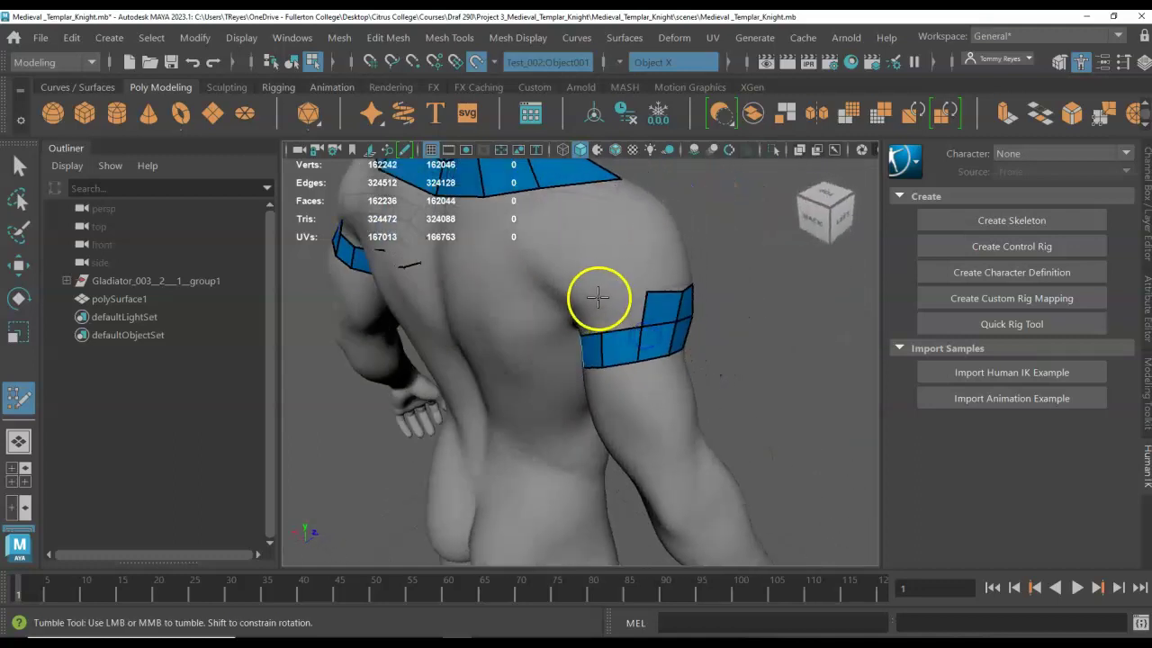
pyautogui.click(600, 299)
pyautogui.keyDown('shift'); pyautogui.click(626, 310); pyautogui.keyUp('shift')
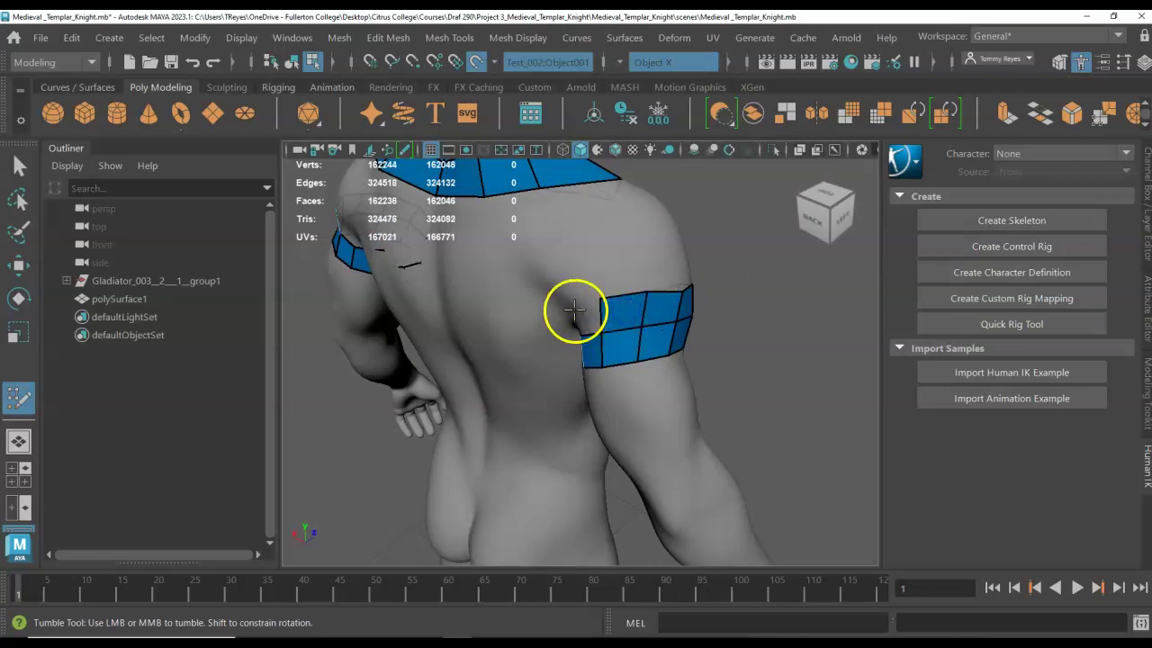
pyautogui.click(571, 311)
pyautogui.scroll(5, 582, 322)
pyautogui.keyDown('alt'); pyautogui.moveTo(607, 317); pyautogui.dragTo(761, 369, button='middle'); pyautogui.keyUp('alt')
pyautogui.keyDown('alt'); pyautogui.moveTo(761, 368); pyautogui.dragTo(500, 374); pyautogui.keyUp('alt')
pyautogui.keyDown('shift'); pyautogui.click(540, 296); pyautogui.keyUp('shift')
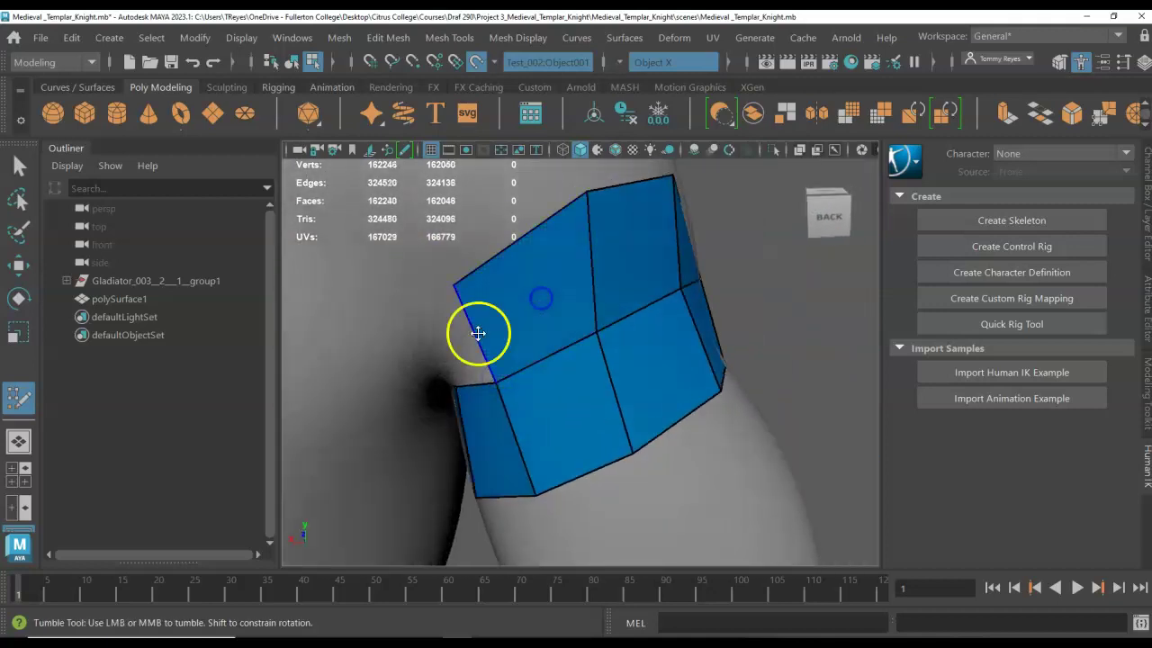
# Fill four mirrored quads behind and under the armpit, carrying the second sleeve row onto the side of the torso.
pyautogui.keyDown('shift'); pyautogui.click(412, 329); pyautogui.keyUp('shift')
pyautogui.keyDown('alt'); pyautogui.moveTo(458, 347); pyautogui.dragTo(483, 373); pyautogui.keyUp('alt')
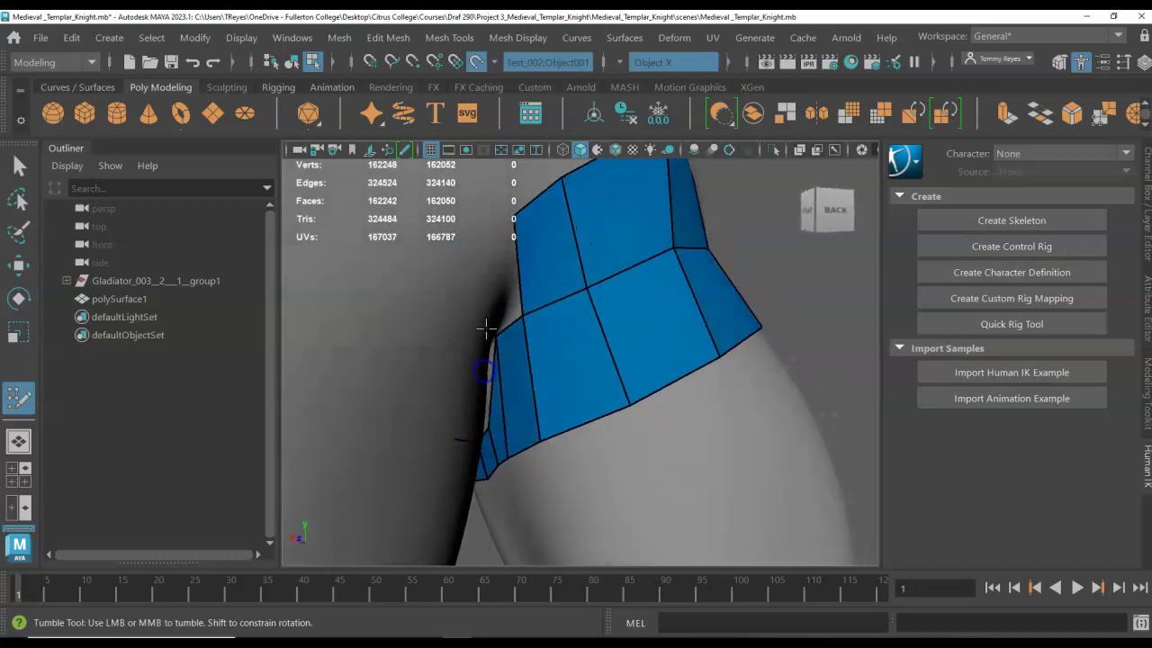
pyautogui.click(459, 249)
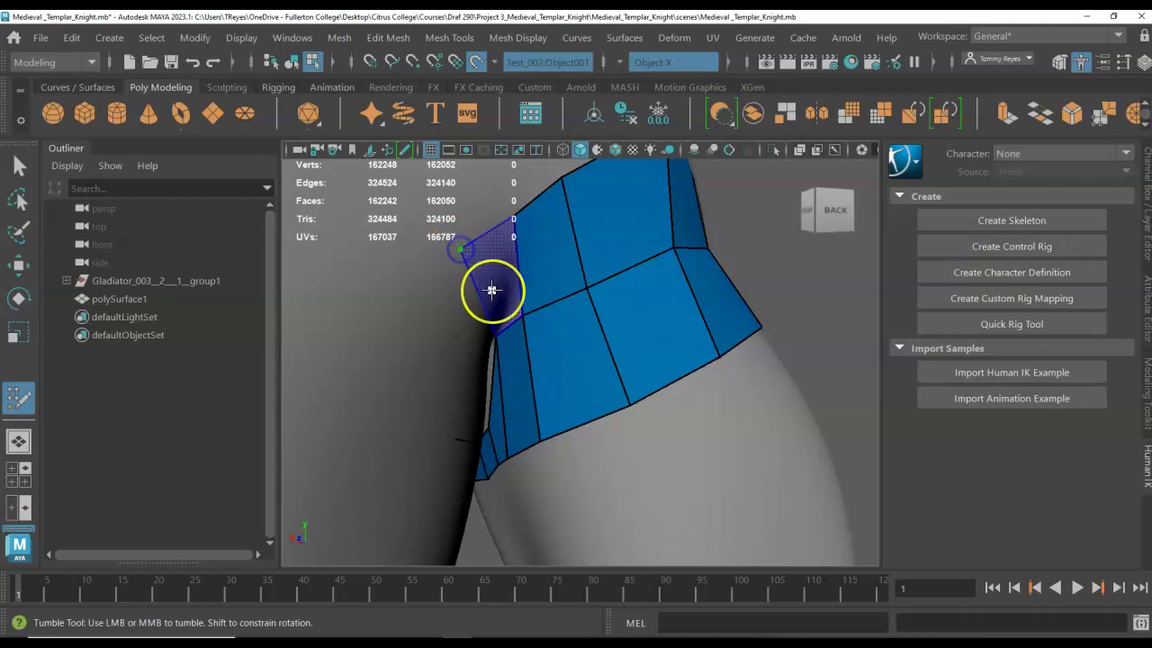
pyautogui.keyDown('shift'); pyautogui.click(491, 290); pyautogui.keyUp('shift')
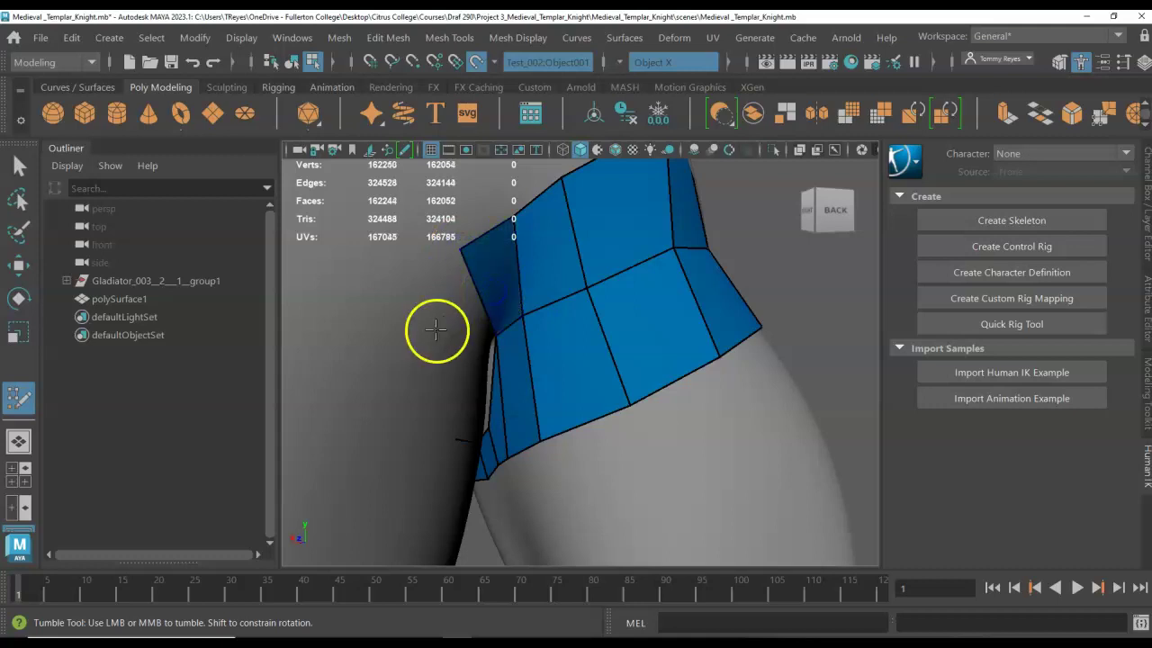
pyautogui.keyDown('shift'); pyautogui.click(464, 314); pyautogui.keyUp('shift')
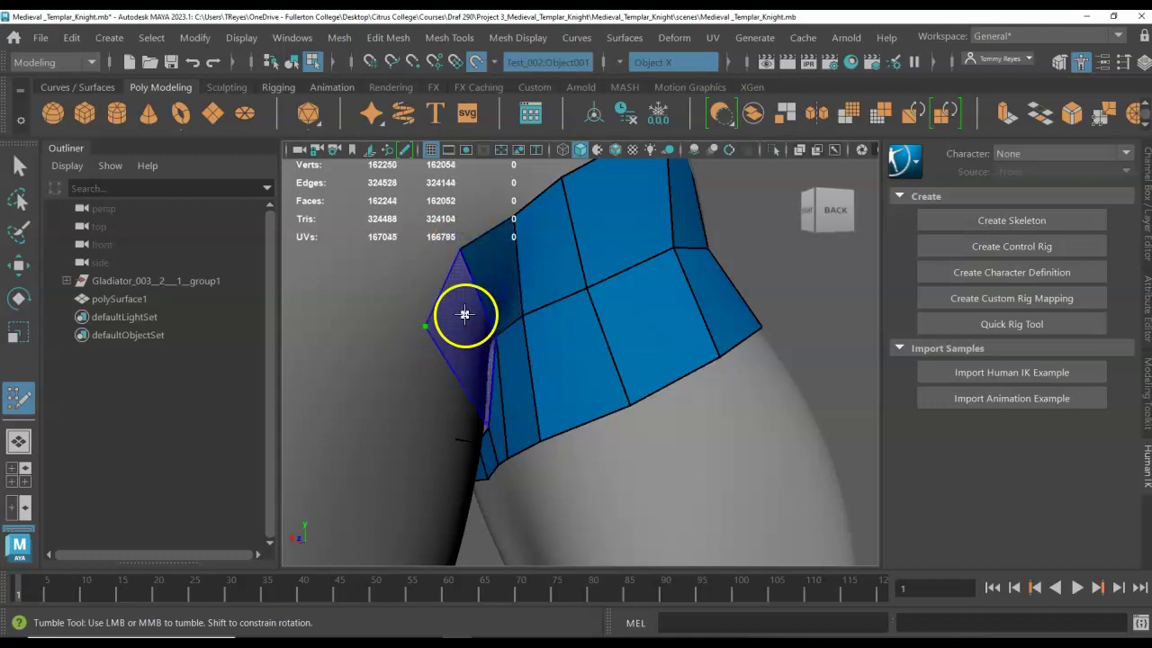
pyautogui.keyDown('shift'); pyautogui.click(464, 315); pyautogui.keyUp('shift')
pyautogui.click(405, 421)
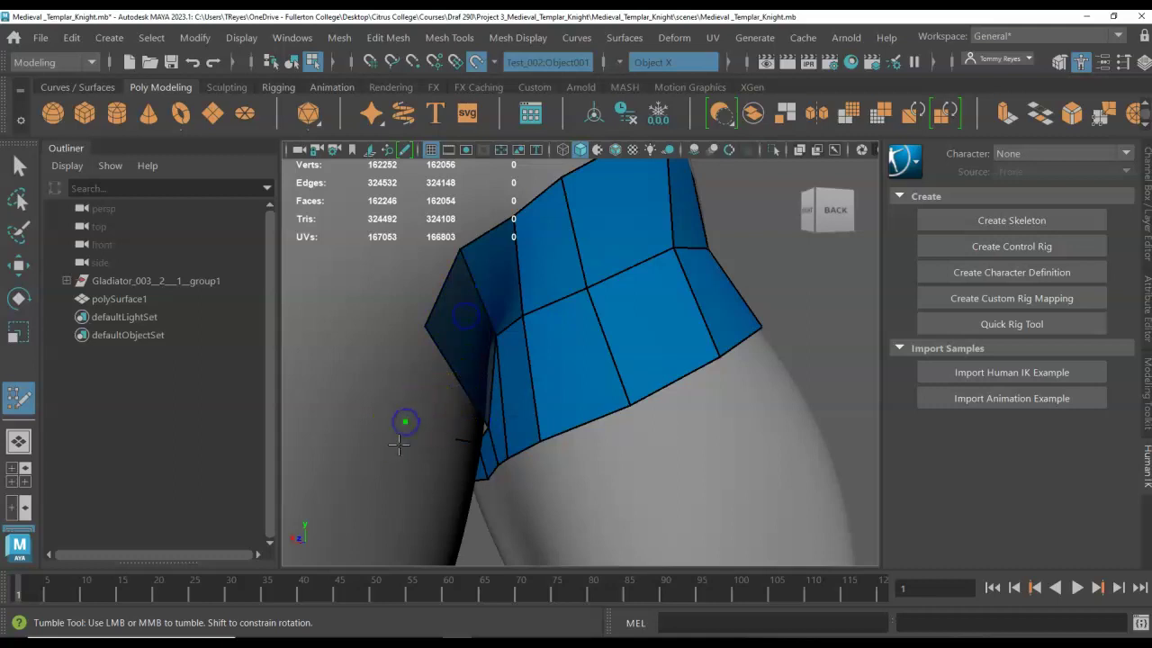
pyautogui.moveTo(453, 410)
pyautogui.keyDown('shift'); pyautogui.mouseDown()
pyautogui.moveTo(484, 467)
pyautogui.moveTo(424, 466)
pyautogui.moveTo(481, 460)
pyautogui.moveTo(489, 434)
pyautogui.moveTo(457, 462)
pyautogui.moveTo(348, 501)
pyautogui.moveTo(231, 496)
pyautogui.mouseUp(); pyautogui.keyUp('shift')
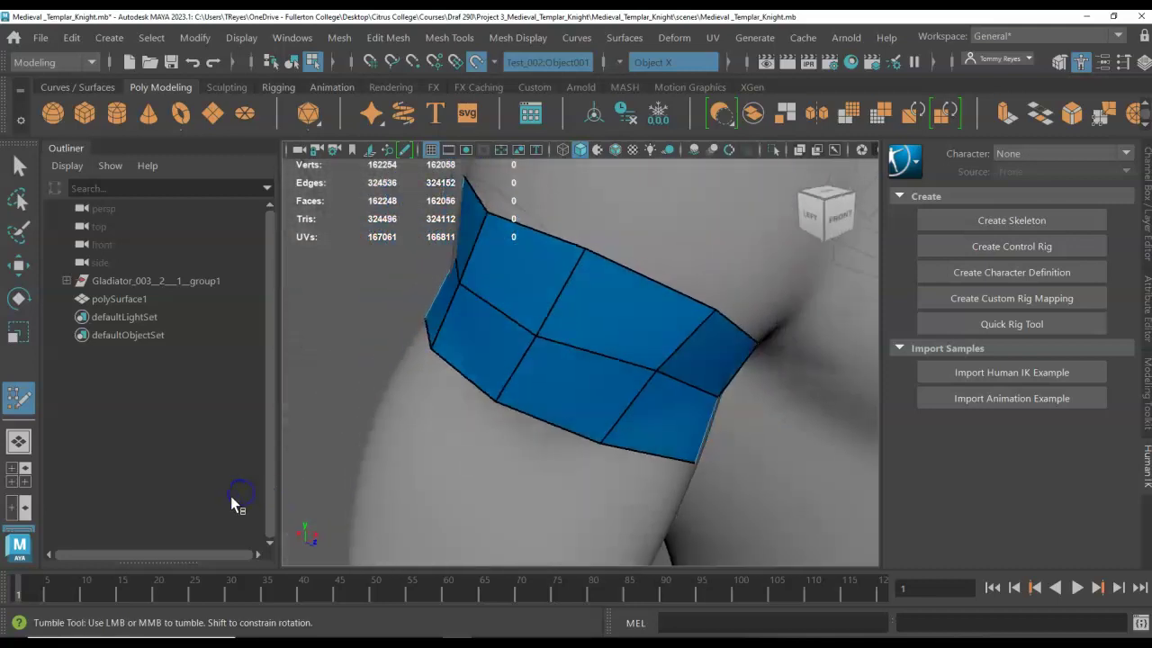
# Start a third sleeve row with two mirrored quads above the front of the armpit and across the front shoulder.
pyautogui.scroll(-5, 510, 447)
pyautogui.scroll(4, 641, 321)
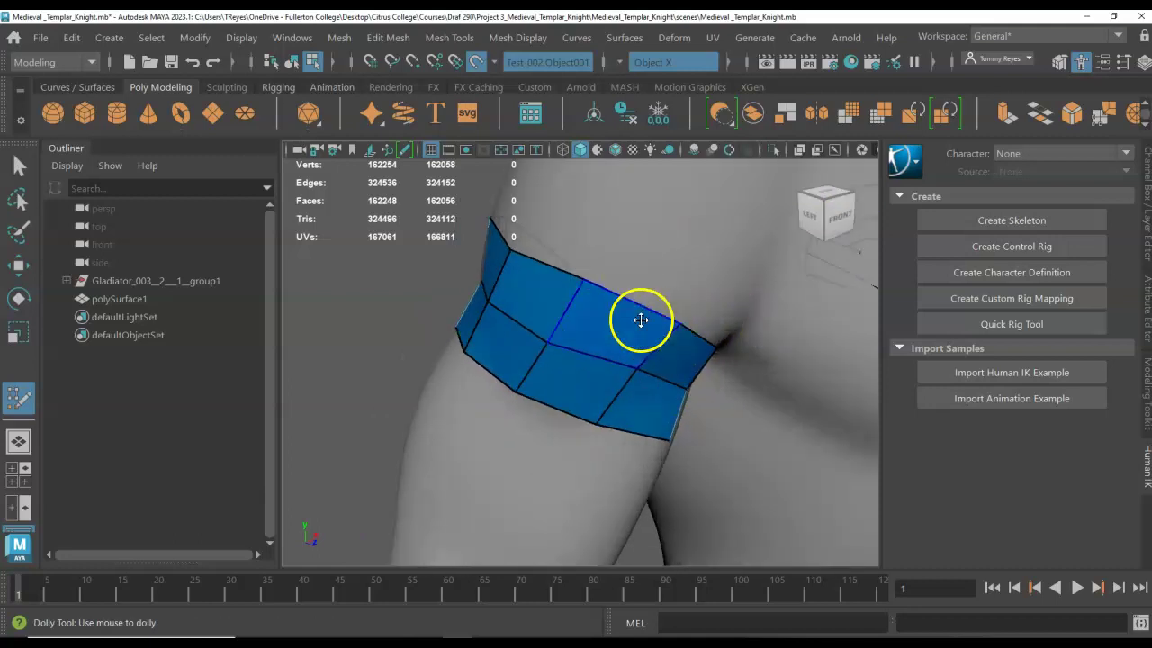
pyautogui.keyDown('alt'); pyautogui.moveTo(586, 419); pyautogui.dragTo(453, 472, button='middle'); pyautogui.keyUp('alt')
pyautogui.click(491, 358)
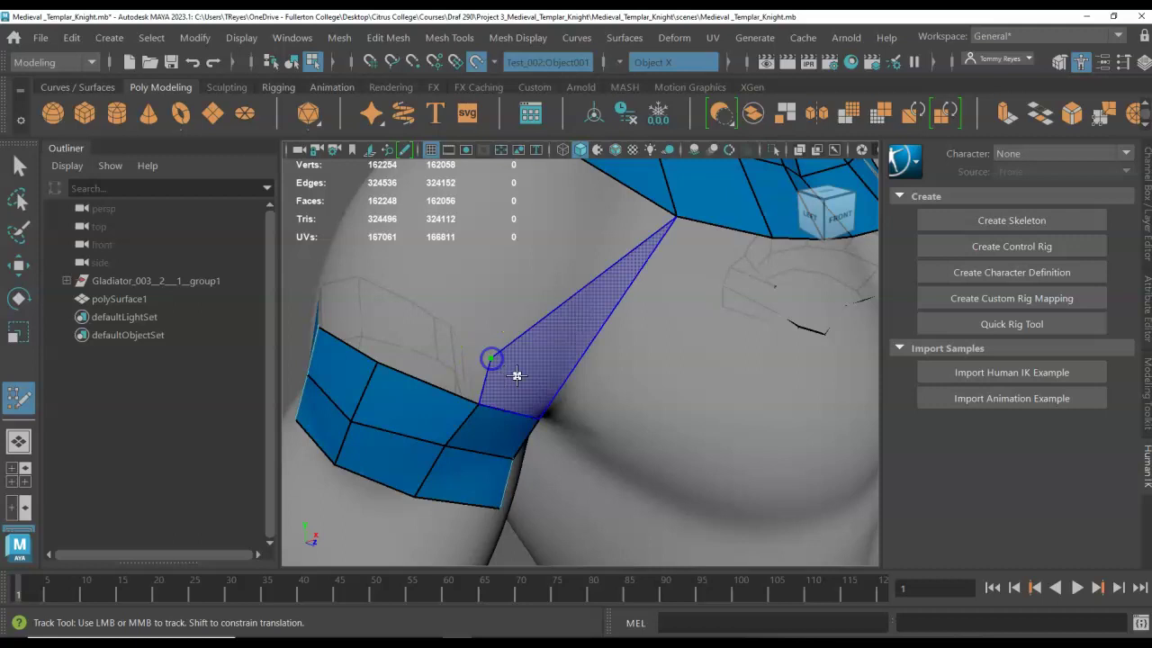
pyautogui.click(559, 373)
pyautogui.keyDown('shift'); pyautogui.click(514, 386); pyautogui.keyUp('shift')
pyautogui.click(401, 311)
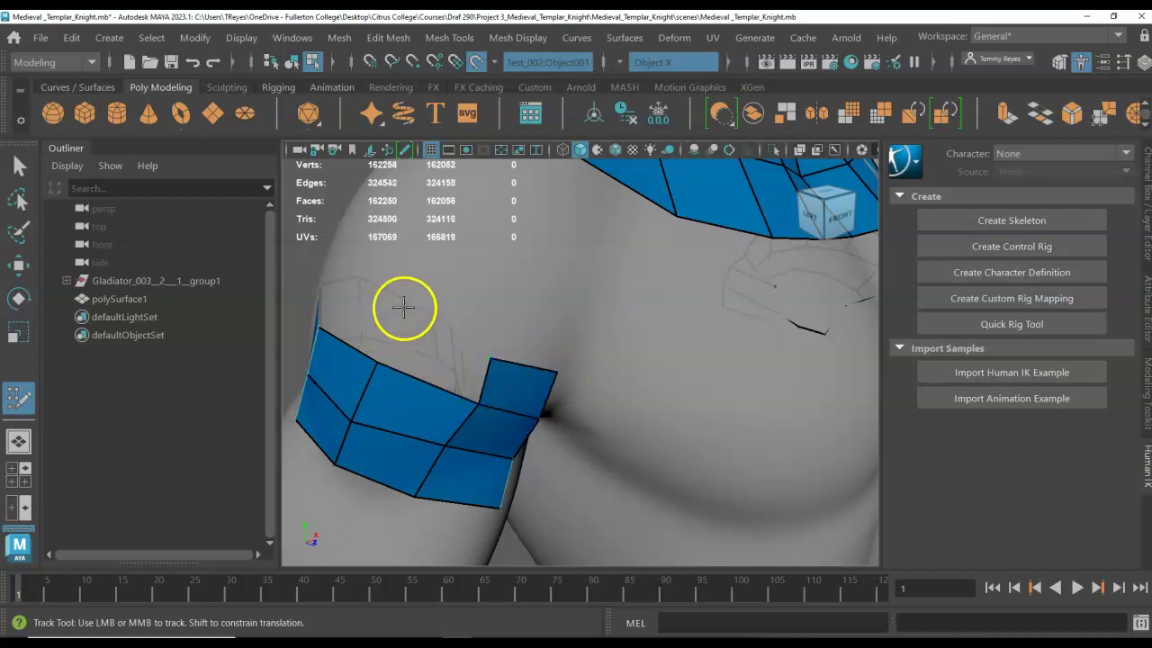
pyautogui.keyDown('shift'); pyautogui.click(444, 338); pyautogui.keyUp('shift')
# Extend the third sleeve row with three mirrored quads around the outer side of the shoulder.
pyautogui.moveTo(447, 339)
pyautogui.keyDown('alt'); pyautogui.mouseDown()
pyautogui.moveTo(501, 411)
pyautogui.moveTo(529, 399)
pyautogui.mouseUp(); pyautogui.keyUp('alt')
pyautogui.click(542, 364)
pyautogui.keyDown('shift'); pyautogui.click(552, 383); pyautogui.keyUp('shift')
pyautogui.click(497, 355)
pyautogui.keyDown('shift'); pyautogui.click(495, 365); pyautogui.keyUp('shift')
pyautogui.click(457, 345)
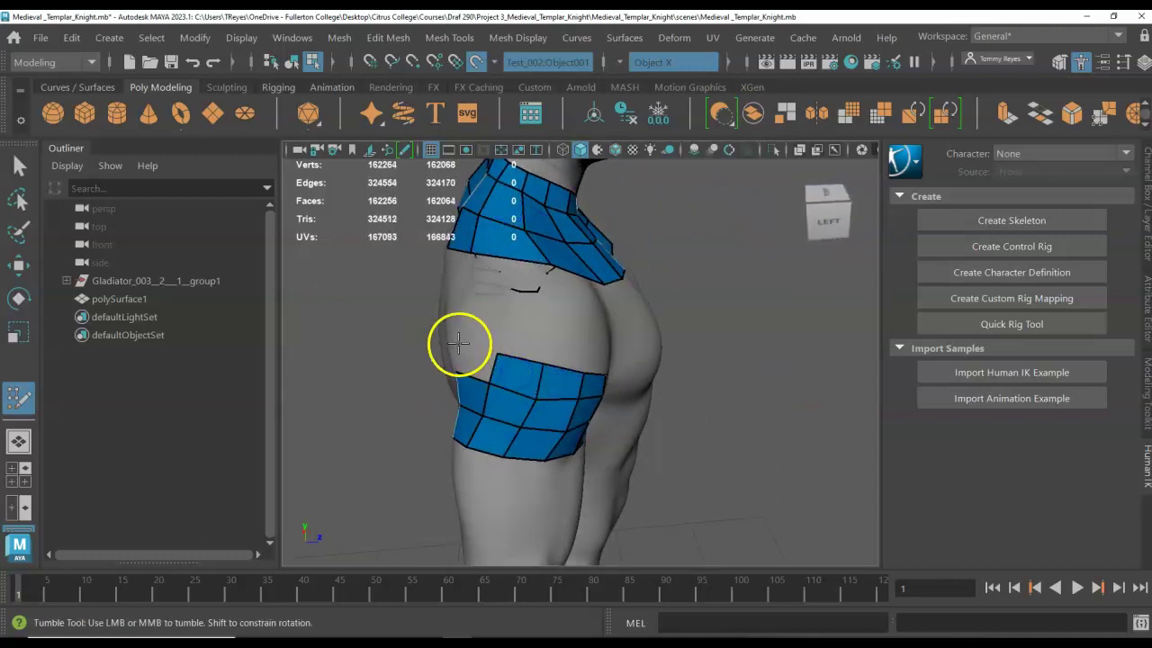
pyautogui.keyDown('shift'); pyautogui.click(473, 356); pyautogui.keyUp('shift')
# Continue the third sleeve row with mirrored quads across the back of the shoulder toward the armpit.
pyautogui.keyDown('alt'); pyautogui.moveTo(462, 375); pyautogui.dragTo(544, 369); pyautogui.keyUp('alt')
pyautogui.keyDown('shift'); pyautogui.click(572, 356); pyautogui.keyUp('shift')
pyautogui.click(529, 367)
pyautogui.keyDown('shift'); pyautogui.click(545, 378); pyautogui.keyUp('shift')
pyautogui.click(506, 392)
pyautogui.keyDown('shift'); pyautogui.click(531, 388); pyautogui.keyUp('shift')
# Place points down the back beside the armpit and fill two more mirrored quads of the third row.
pyautogui.moveTo(501, 411); pyautogui.dragTo(494, 424)
pyautogui.keyDown('shift'); pyautogui.click(508, 414); pyautogui.keyUp('shift')
pyautogui.click(491, 458)
pyautogui.keyDown('shift'); pyautogui.click(512, 444); pyautogui.keyUp('shift')
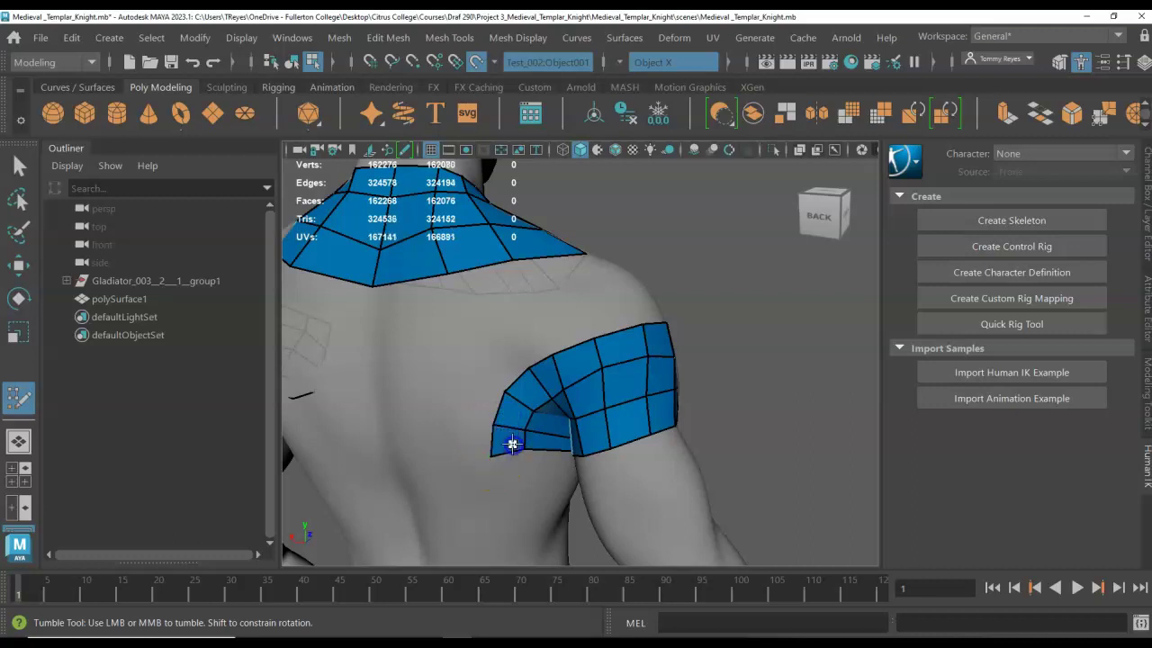
# Place points on the chest beside the front of the armpit and fill two mirrored quads of the third sleeve row.
pyautogui.keyDown('alt'); pyautogui.moveTo(697, 367); pyautogui.dragTo(450, 345); pyautogui.keyUp('alt')
pyautogui.click(576, 360)
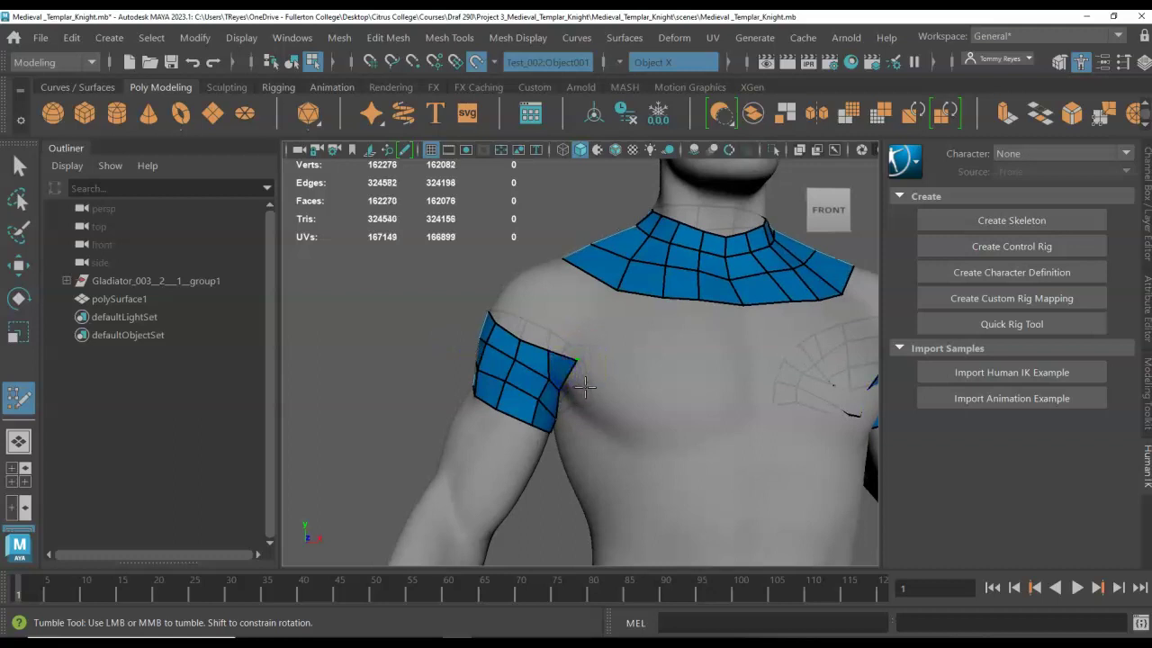
pyautogui.keyDown('shift'); pyautogui.click(575, 388); pyautogui.keyUp('shift')
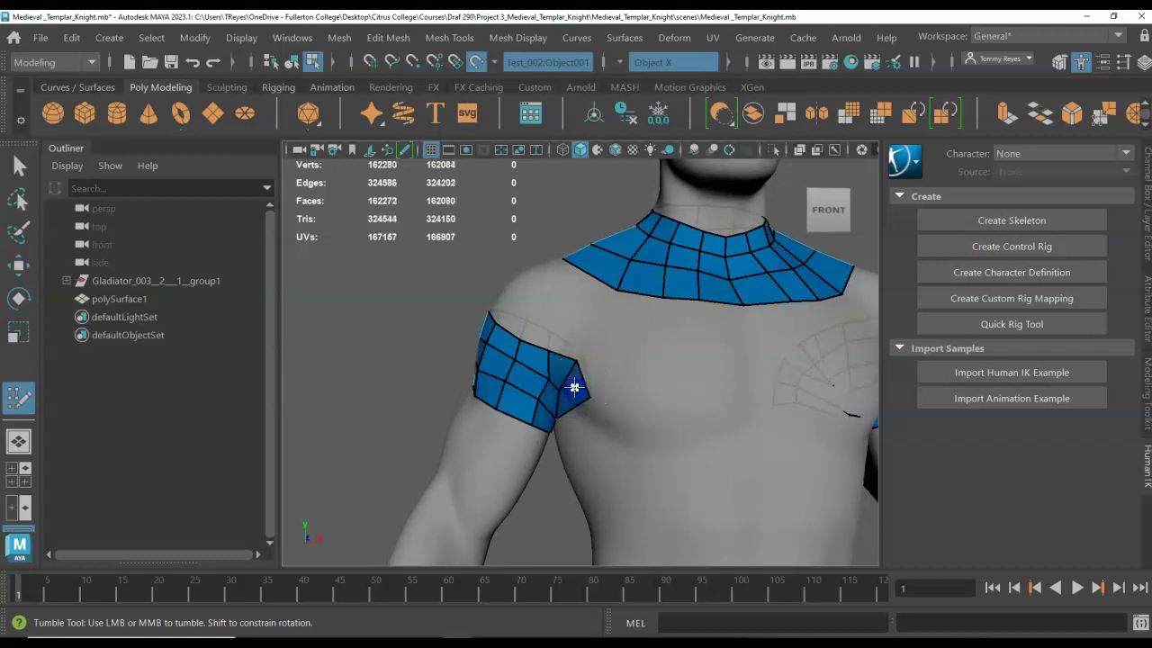
pyautogui.click(589, 433)
pyautogui.keyDown('shift'); pyautogui.click(567, 425); pyautogui.keyUp('shift')
# Start a fourth sleeve row by placing points across the front of the shoulder and filling mirrored quads above the third row.
pyautogui.keyDown('alt'); pyautogui.moveTo(576, 441); pyautogui.dragTo(491, 432, button='right'); pyautogui.keyUp('alt')
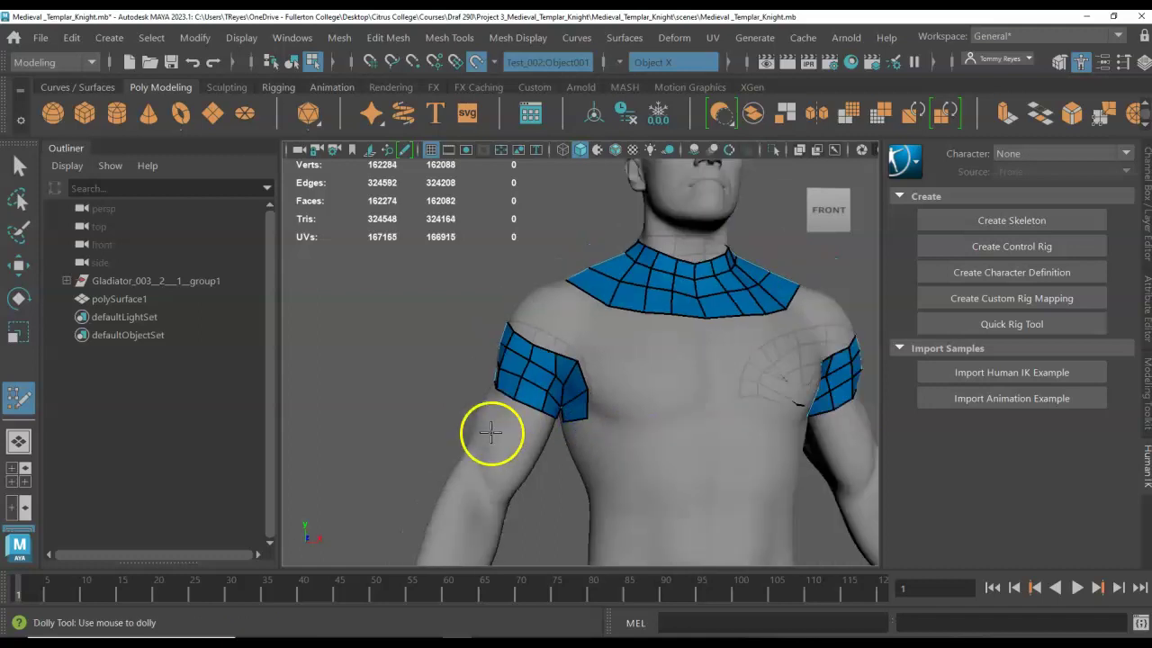
pyautogui.click(587, 334)
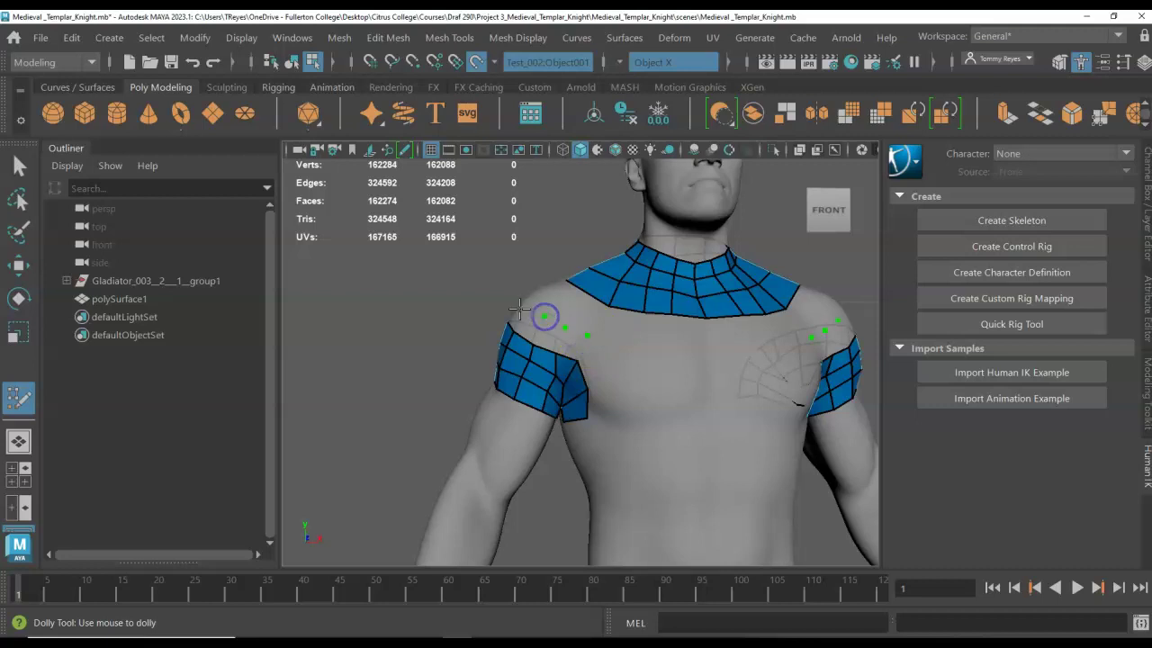
pyautogui.keyDown('shift'); pyautogui.click(578, 340); pyautogui.keyUp('shift')
pyautogui.keyDown('shift'); pyautogui.click(550, 332); pyautogui.keyUp('shift')
pyautogui.keyDown('alt'); pyautogui.moveTo(511, 335); pyautogui.dragTo(624, 368); pyautogui.keyUp('alt')
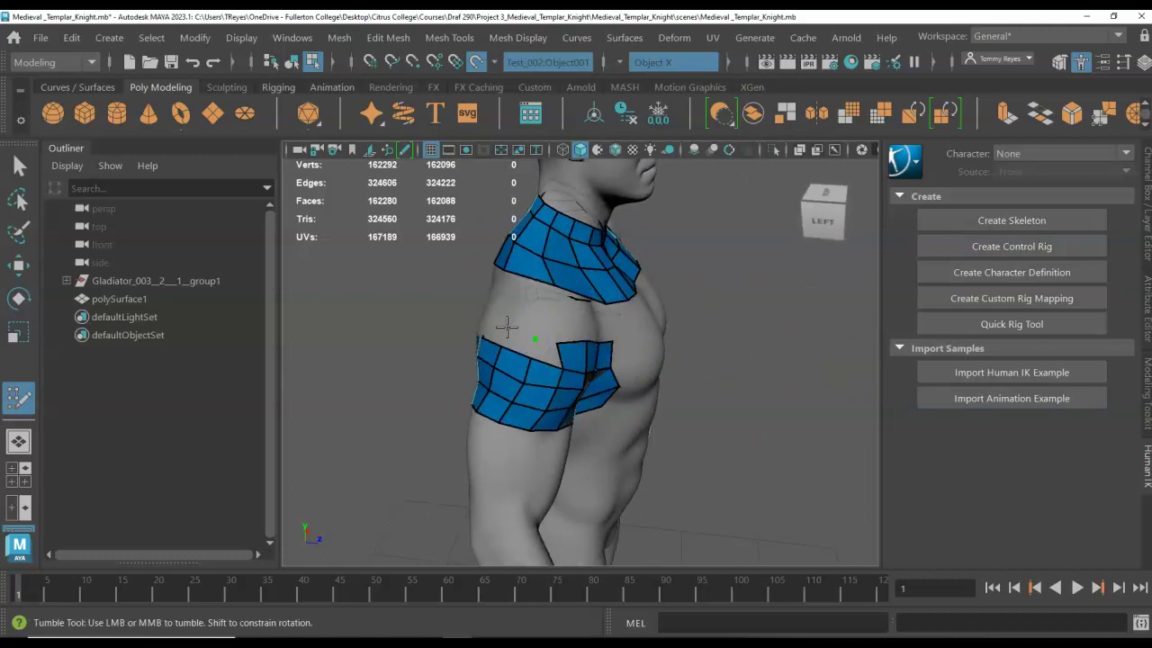
# Continue the fourth sleeve row around the back of the shoulder and down beside the armpit, filling mirrored quads up to the outer shoulder.
pyautogui.keyDown('alt'); pyautogui.moveTo(507, 325); pyautogui.dragTo(586, 327); pyautogui.keyUp('alt')
pyautogui.click(543, 343)
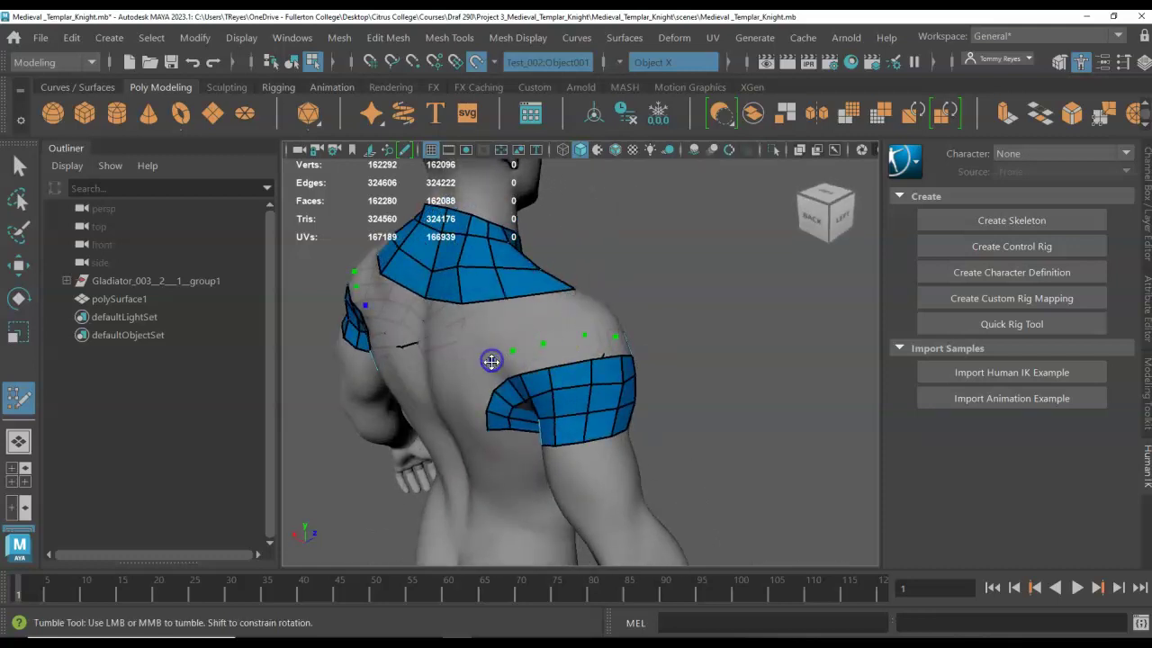
pyautogui.click(474, 410)
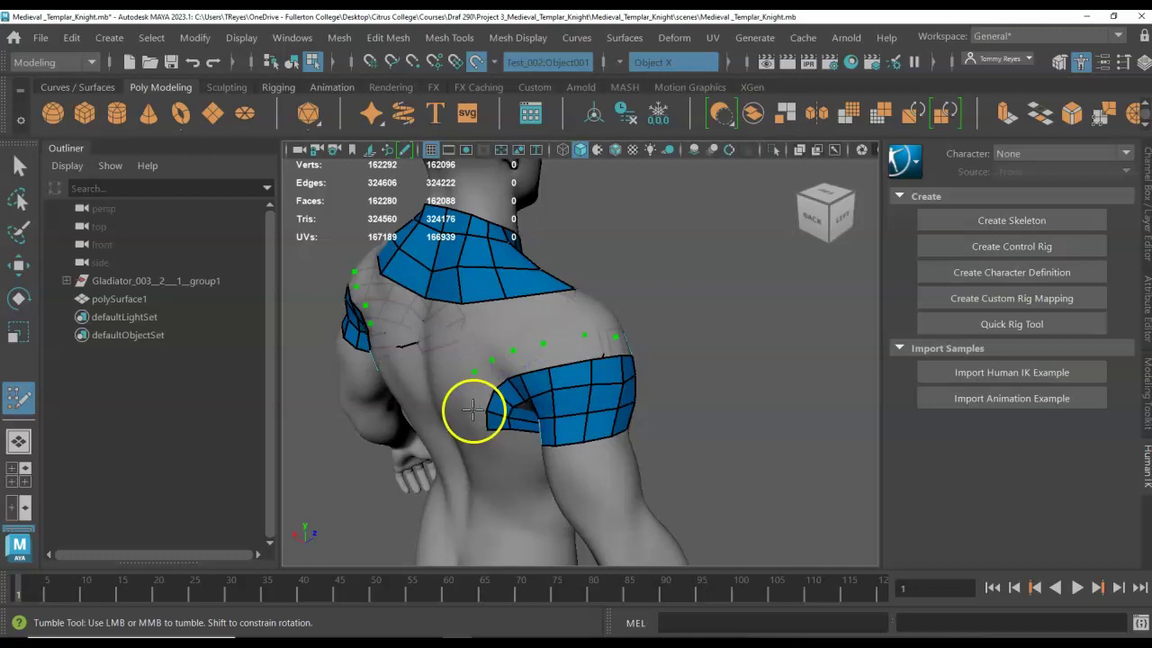
pyautogui.keyDown('shift'); pyautogui.click(476, 421); pyautogui.keyUp('shift')
pyautogui.keyDown('shift'); pyautogui.click(480, 391); pyautogui.keyUp('shift')
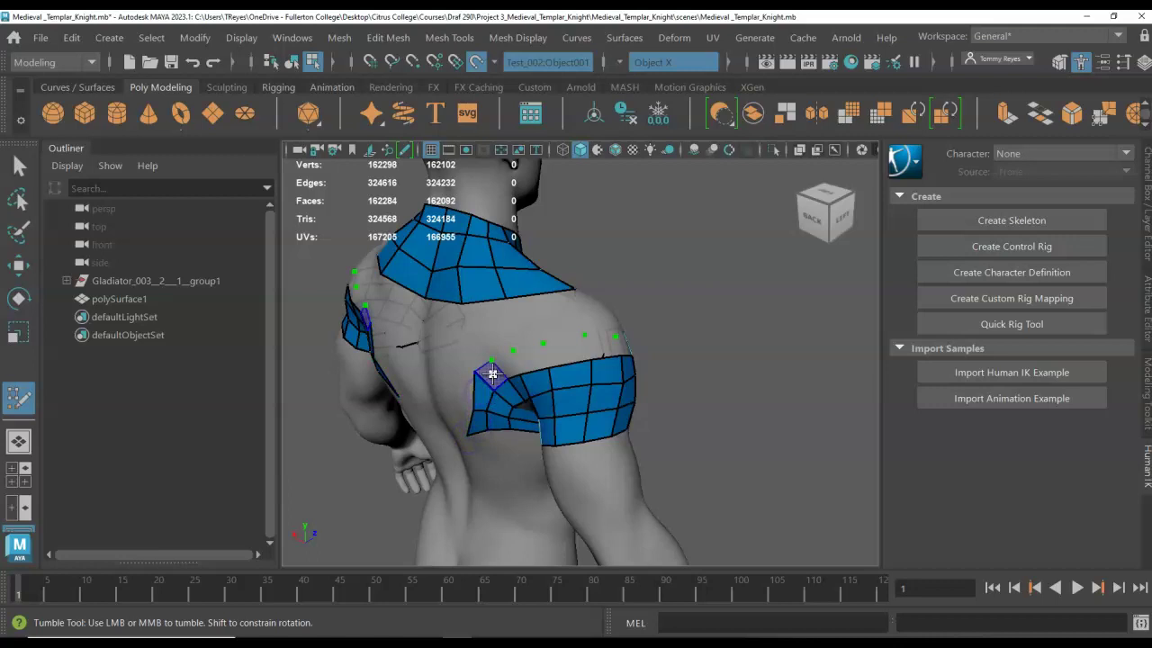
pyautogui.keyDown('shift'); pyautogui.click(542, 361); pyautogui.keyUp('shift')
pyautogui.keyDown('shift'); pyautogui.click(557, 352); pyautogui.keyUp('shift')
pyautogui.moveTo(598, 346)
pyautogui.keyDown('alt'); pyautogui.mouseDown()
pyautogui.moveTo(615, 369)
pyautogui.moveTo(564, 366)
pyautogui.moveTo(576, 357)
pyautogui.mouseUp(); pyautogui.keyUp('alt')
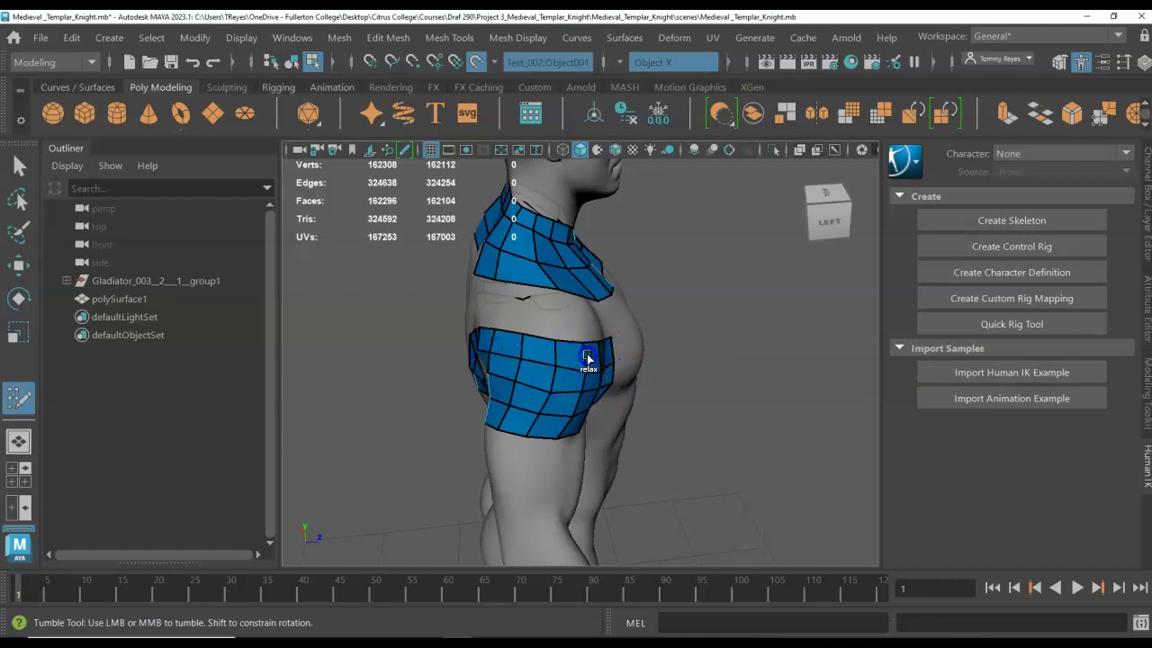
# Move the lowest corner vertex of the fourth row on the back closer to the armpit to even out its quad.
pyautogui.keyDown('alt'); pyautogui.moveTo(630, 356); pyautogui.dragTo(544, 365); pyautogui.keyUp('alt')
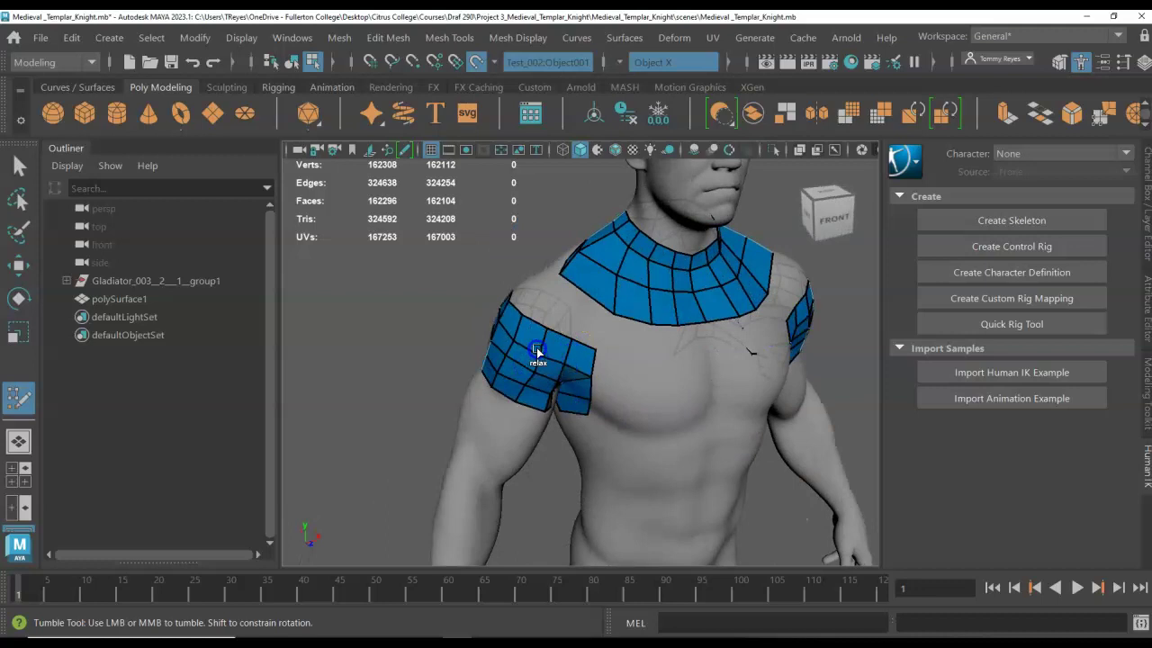
pyautogui.moveTo(592, 375)
pyautogui.keyDown('alt'); pyautogui.mouseDown()
pyautogui.moveTo(531, 337)
pyautogui.moveTo(689, 326)
pyautogui.moveTo(640, 362)
pyautogui.moveTo(532, 381)
pyautogui.moveTo(523, 407)
pyautogui.mouseUp(); pyautogui.keyUp('alt')
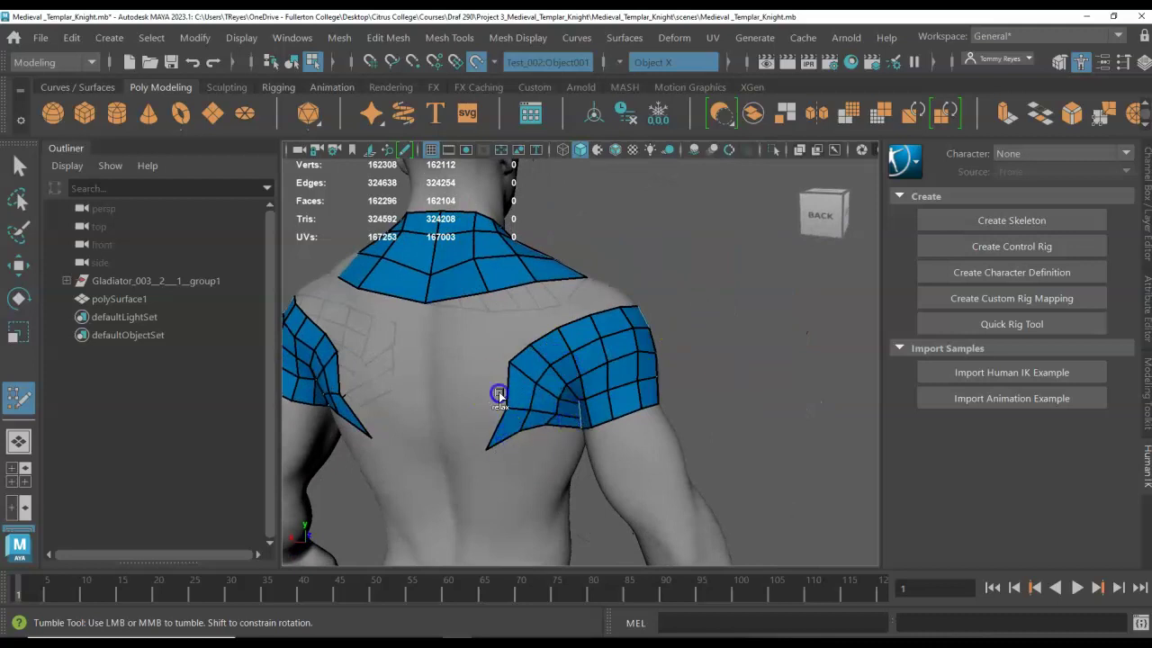
pyautogui.moveTo(500, 457); pyautogui.dragTo(493, 442)
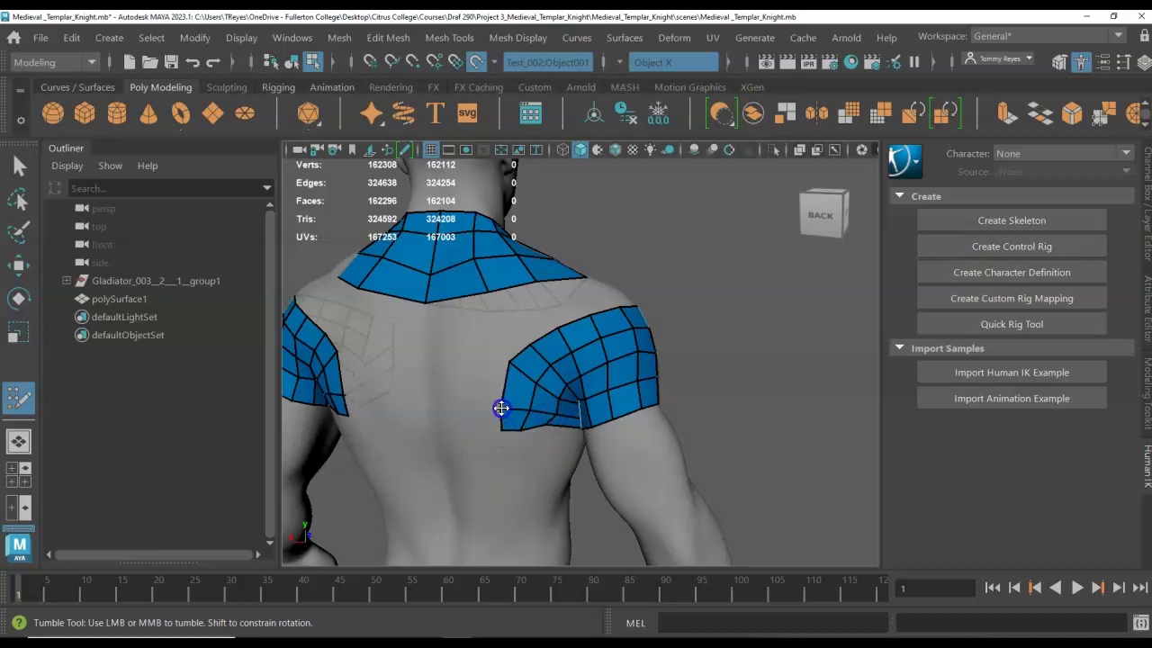
pyautogui.keyDown('alt'); pyautogui.moveTo(591, 288); pyautogui.dragTo(615, 303); pyautogui.keyUp('alt')
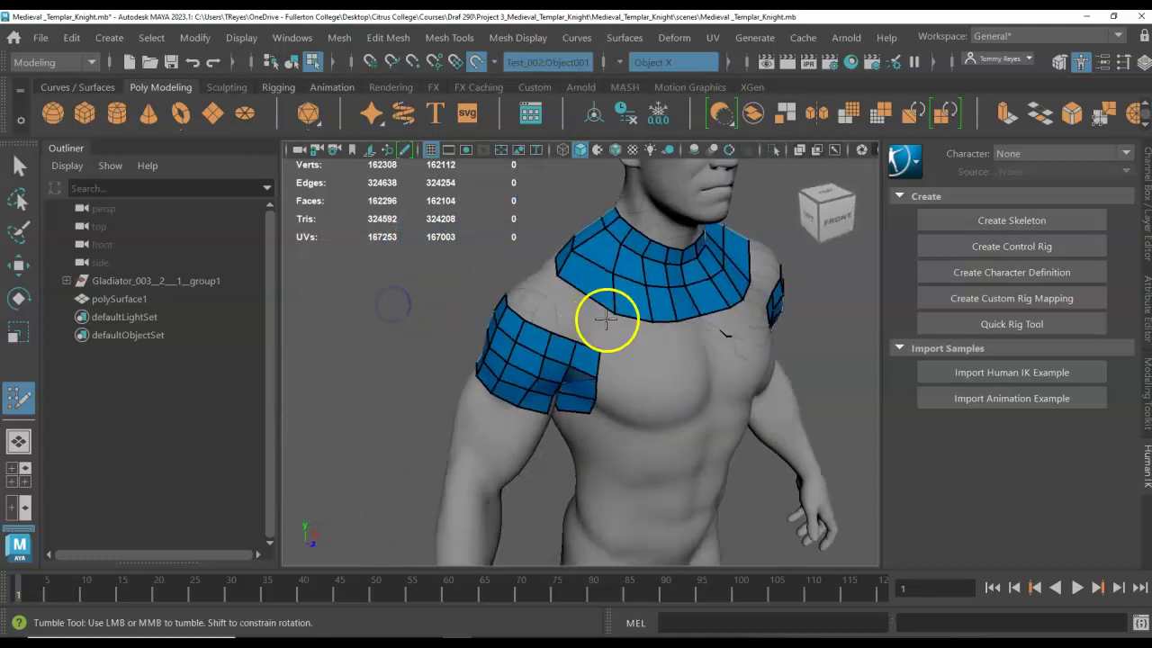
pyautogui.click(607, 329)
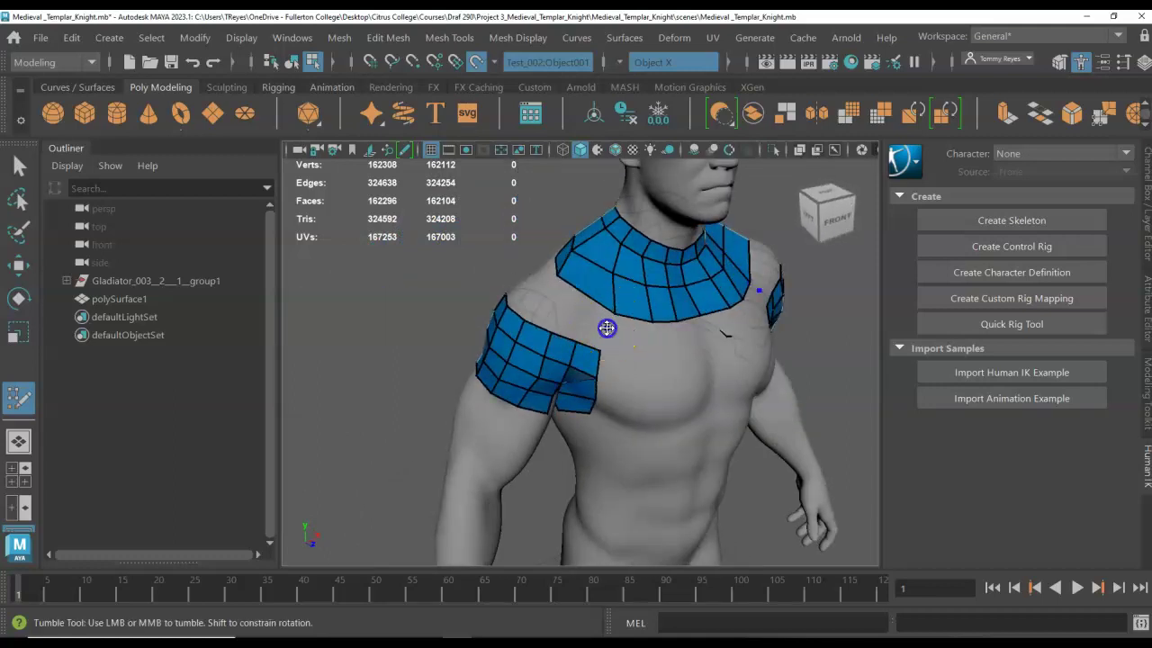
pyautogui.click(544, 292)
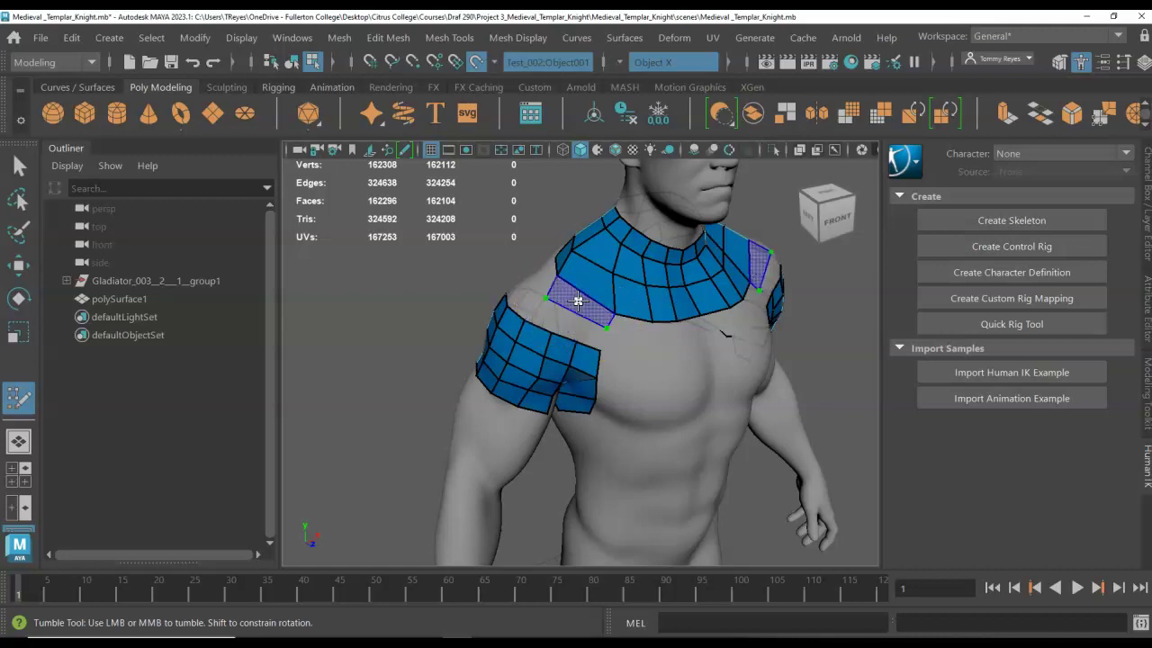
pyautogui.keyDown('shift'); pyautogui.click(578, 300); pyautogui.keyUp('shift')
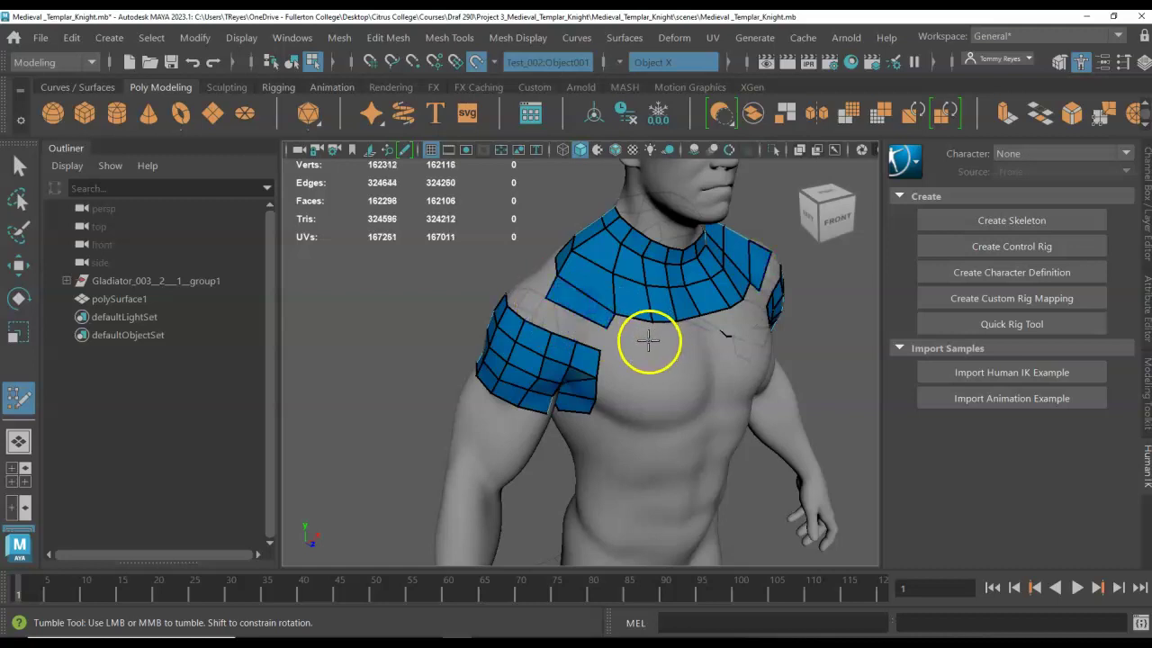
pyautogui.hotkey('ctrl', 'z')
pyautogui.hotkey('ctrl', 'z')
pyautogui.hotkey('ctrl', 'z')
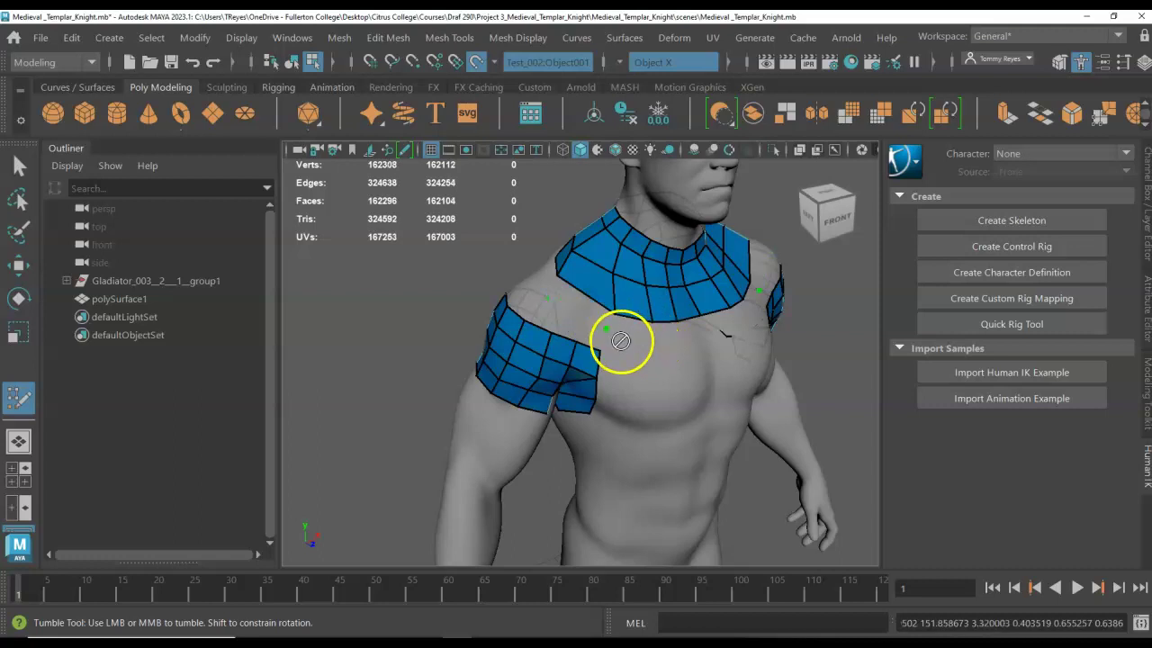
# Place points below the collar's front edge and fill two mirrored quads on the upper chest and front of the shoulder.
pyautogui.click(607, 341)
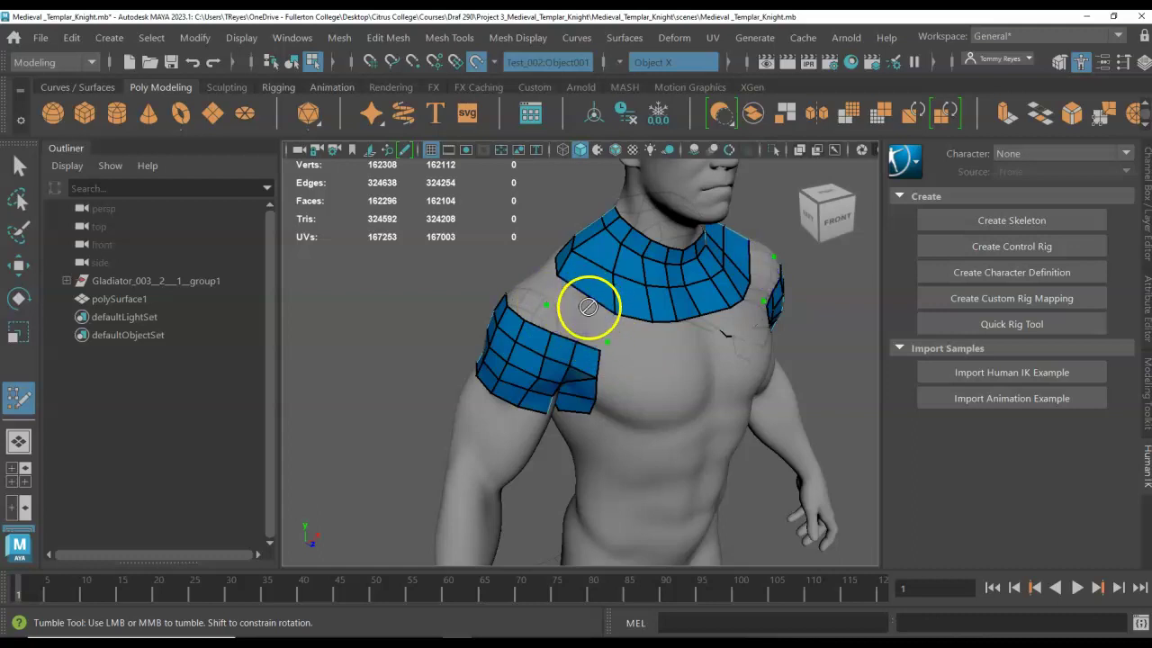
pyautogui.click(654, 347)
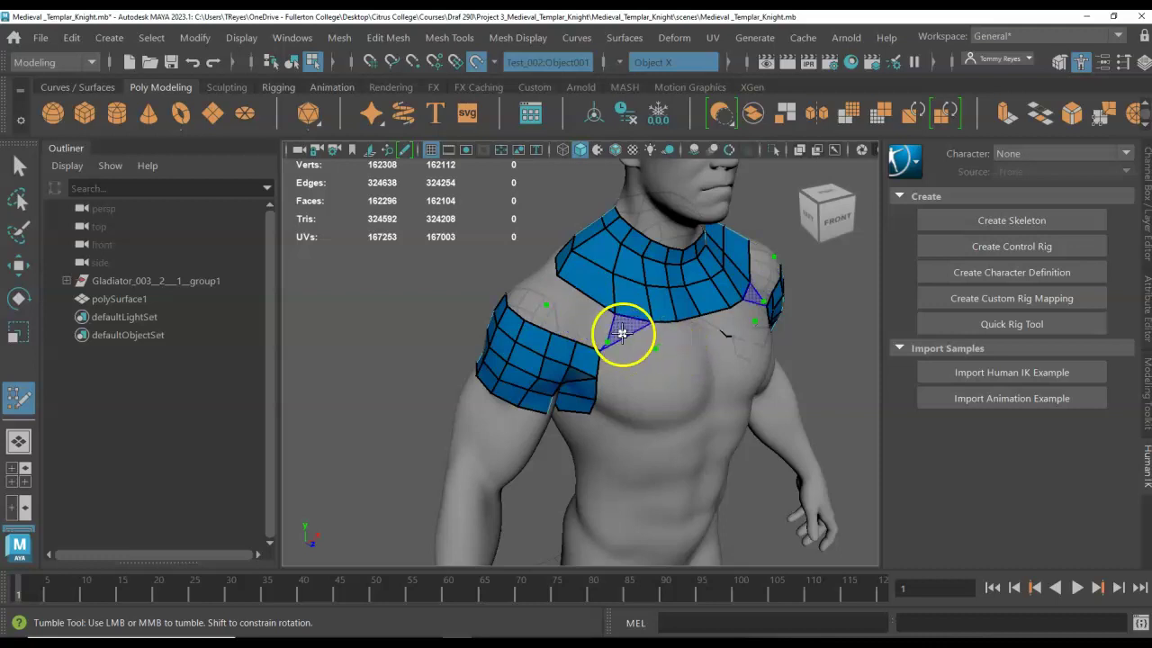
pyautogui.keyDown('shift'); pyautogui.click(630, 335); pyautogui.keyUp('shift')
pyautogui.keyDown('alt'); pyautogui.moveTo(586, 308); pyautogui.dragTo(591, 335); pyautogui.keyUp('alt')
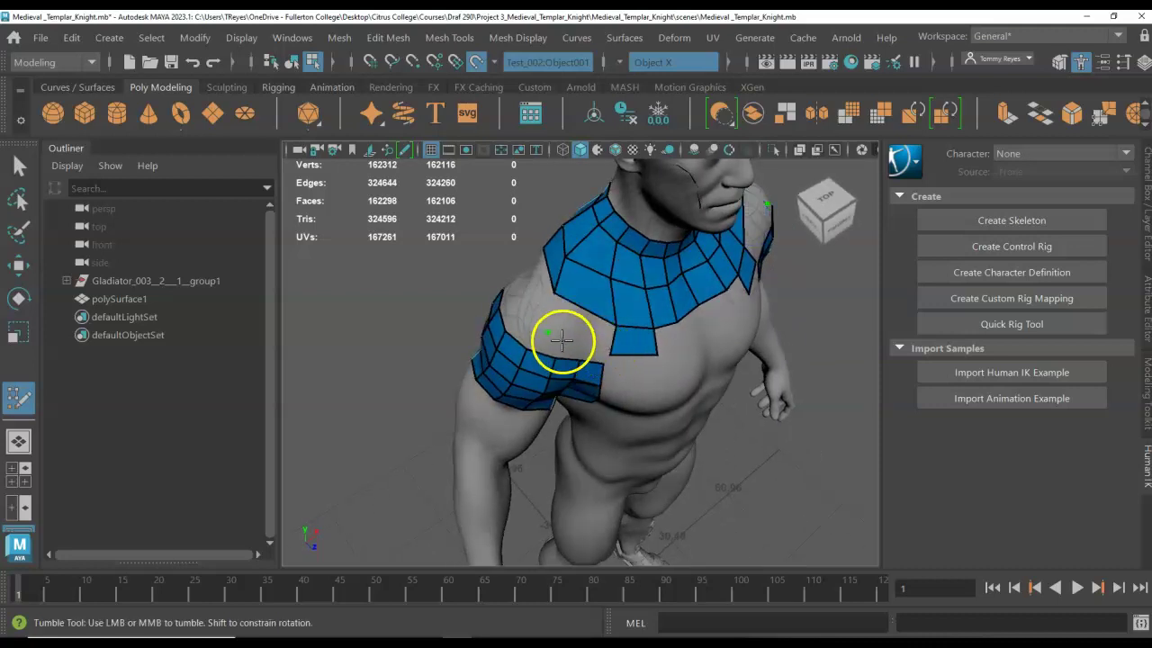
pyautogui.moveTo(599, 348); pyautogui.dragTo(594, 342)
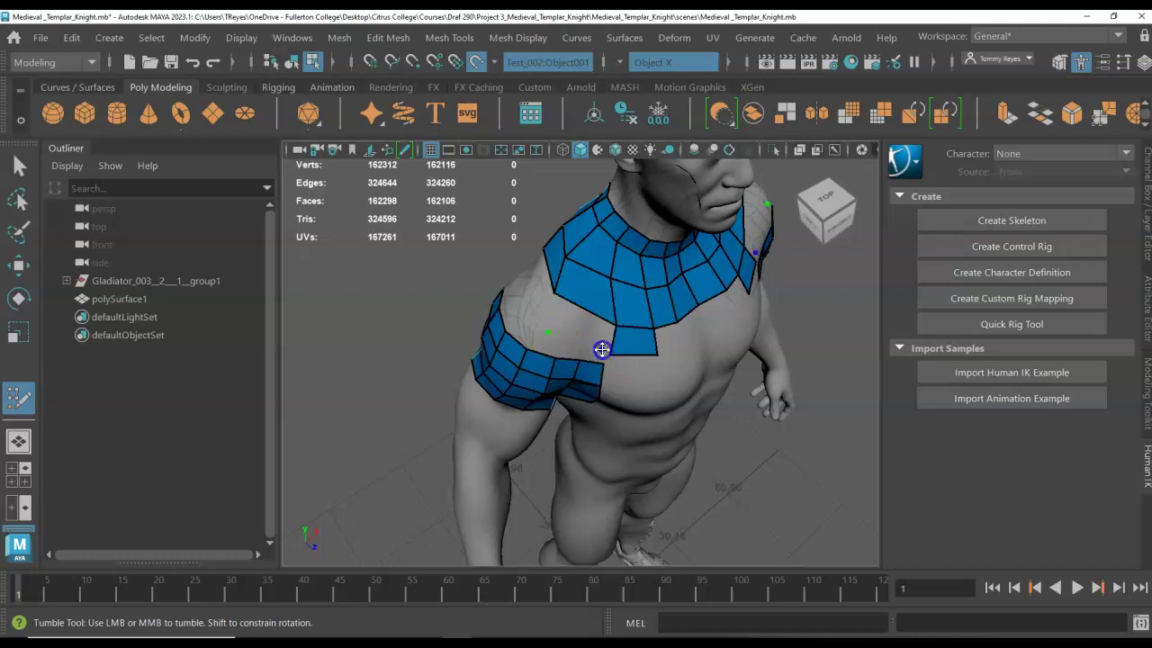
pyautogui.keyDown('shift'); pyautogui.click(583, 322); pyautogui.keyUp('shift')
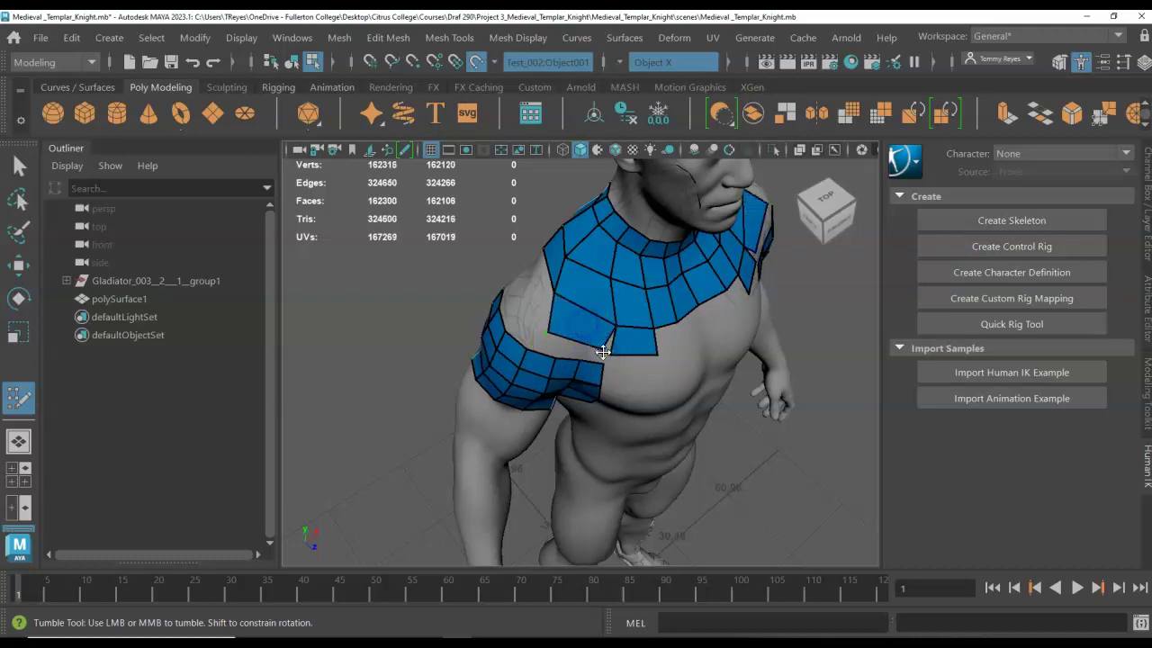
# Fill a mirrored quad below the collar over the top of the shoulder and weld its open front corner to the neighbouring quad.
pyautogui.keyDown('alt'); pyautogui.moveTo(544, 336); pyautogui.dragTo(664, 333); pyautogui.keyUp('alt')
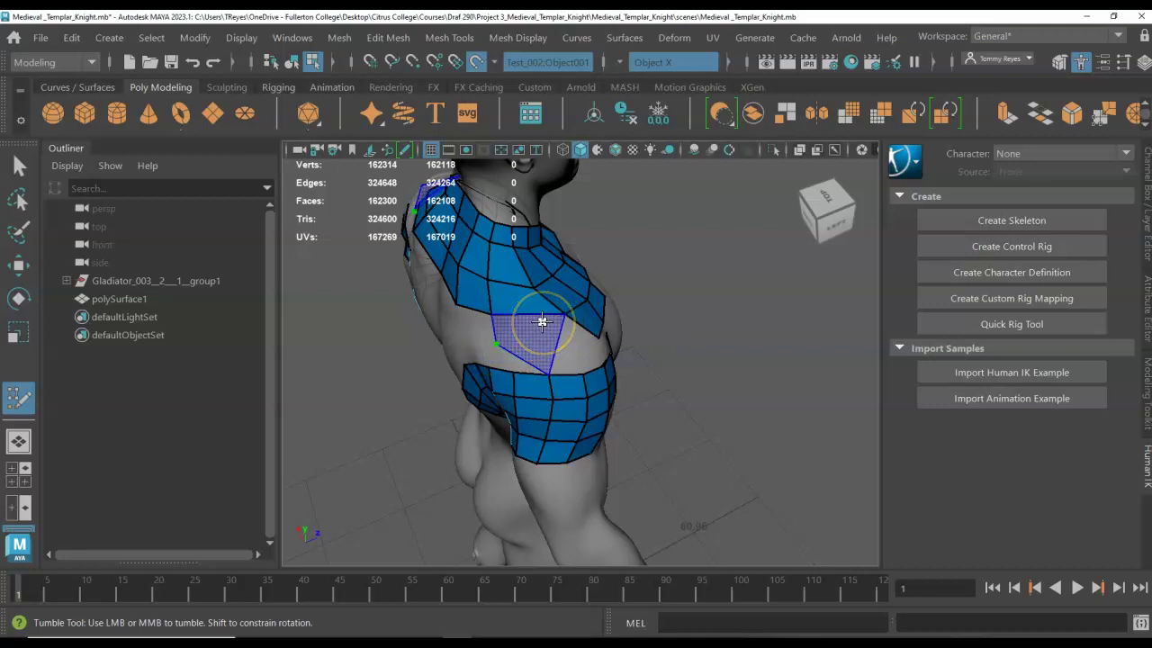
pyautogui.click(571, 341)
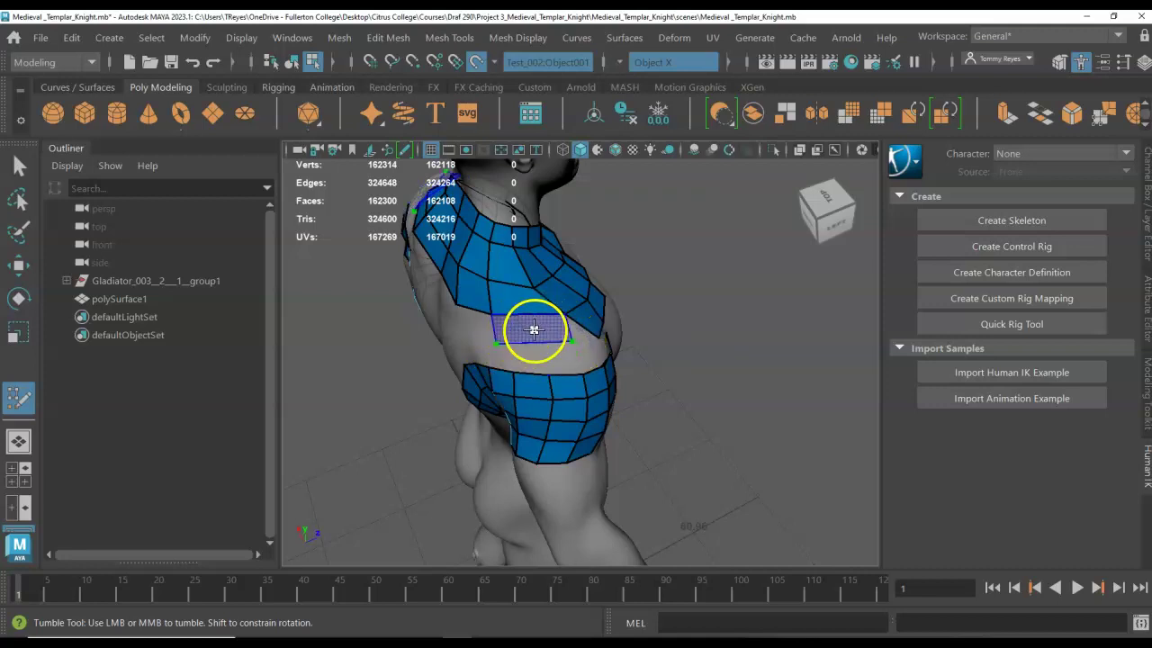
pyautogui.keyDown('shift'); pyautogui.click(533, 331); pyautogui.keyUp('shift')
pyautogui.moveTo(568, 342); pyautogui.dragTo(601, 339)
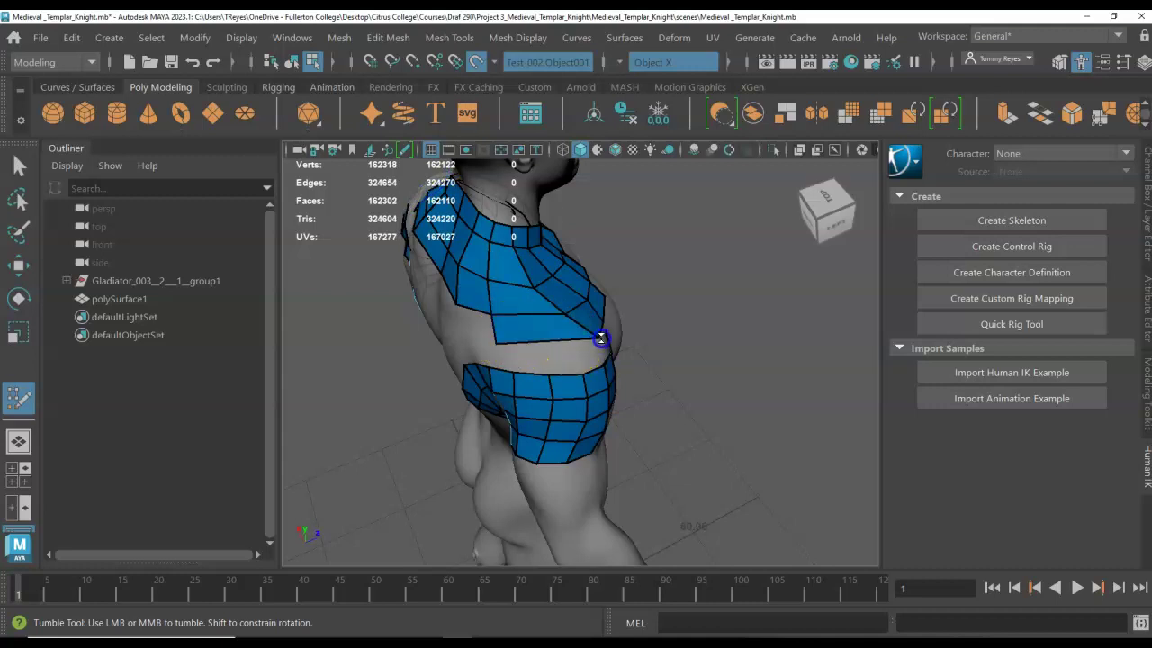
# Extend the collar's lower back edge with mirrored quads from the rear shoulder to the spine.
pyautogui.keyDown('alt'); pyautogui.moveTo(515, 345); pyautogui.dragTo(594, 330); pyautogui.keyUp('alt')
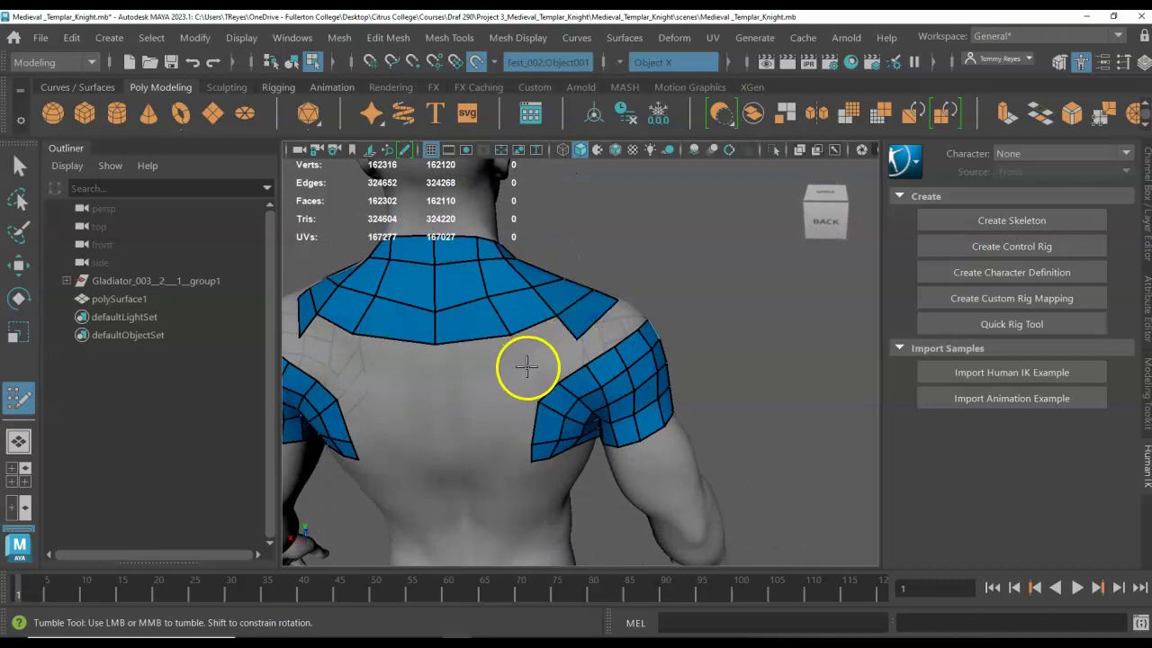
pyautogui.keyDown('shift'); pyautogui.click(529, 360); pyautogui.keyUp('shift')
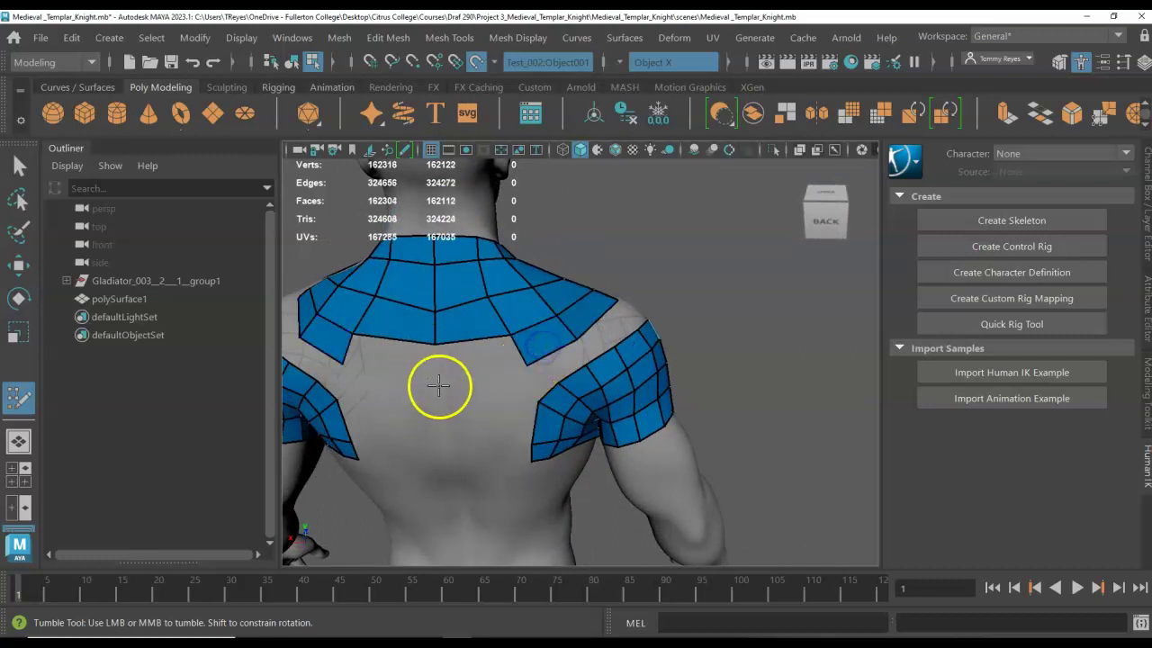
pyautogui.keyDown('shift'); pyautogui.click(474, 365); pyautogui.keyUp('shift')
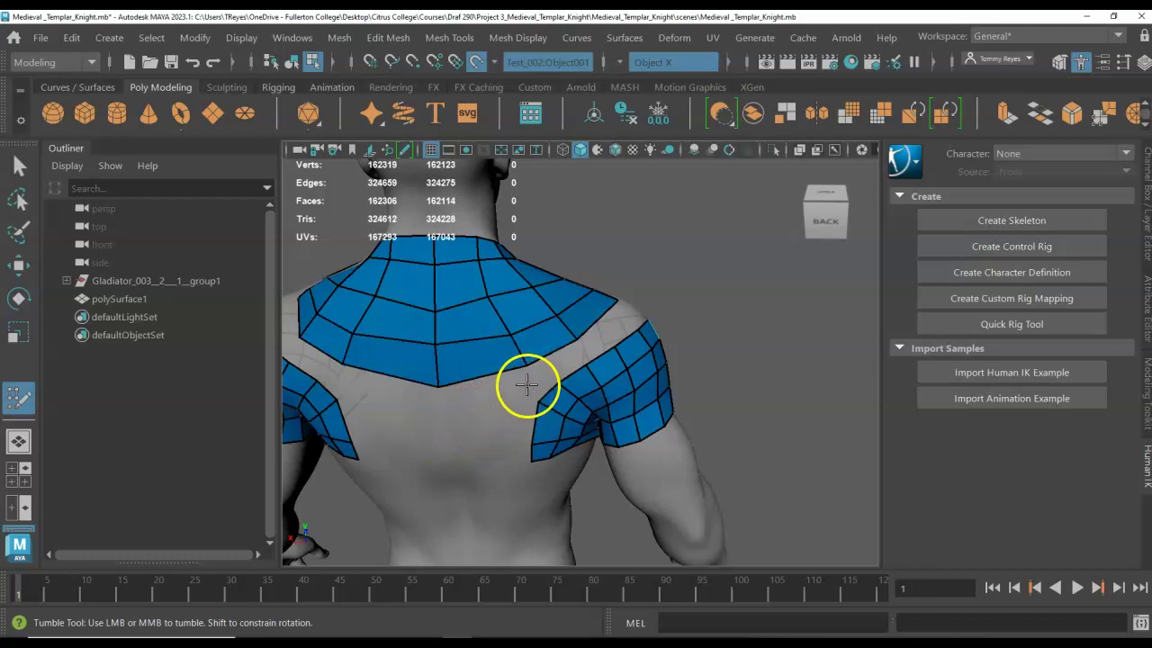
# Bridge the sleeves and collar across the upper back with mirrored quads, including the gaps beside the spine and rear shoulder.
pyautogui.click(510, 388)
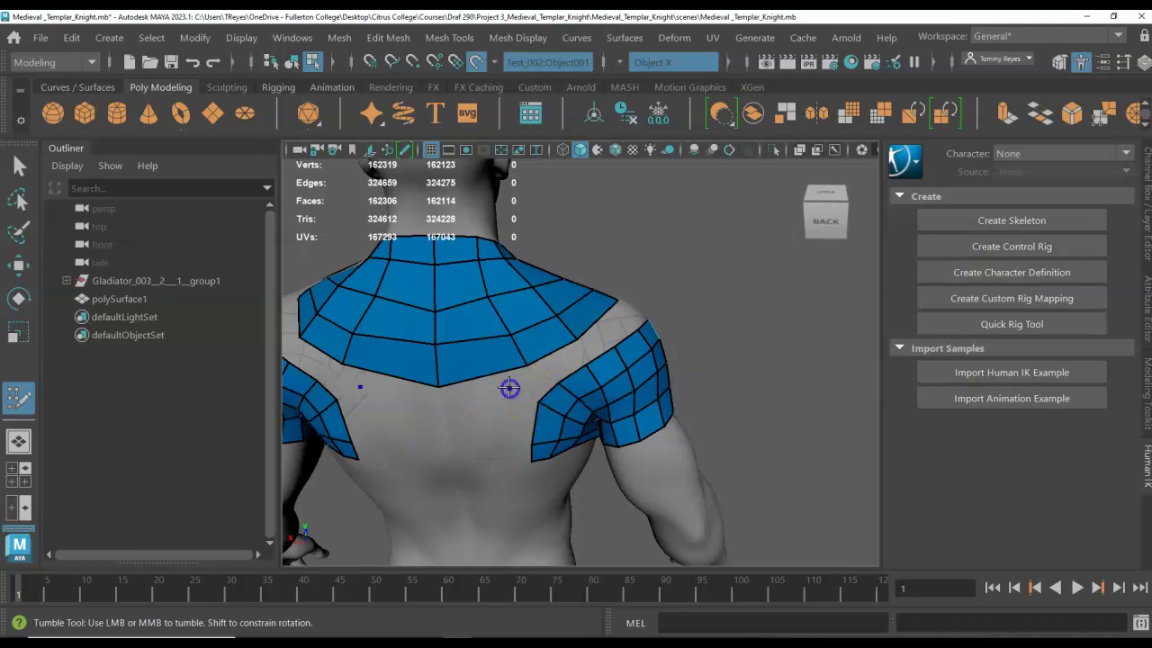
pyautogui.keyDown('shift'); pyautogui.click(530, 383); pyautogui.keyUp('shift')
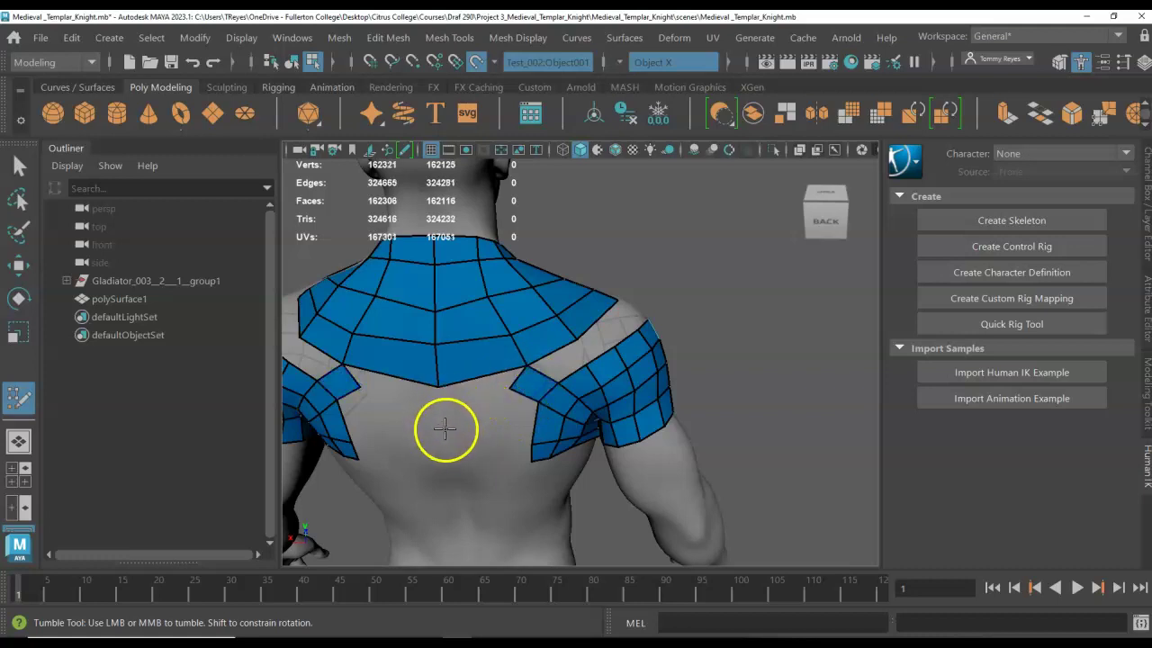
pyautogui.keyDown('shift'); pyautogui.click(509, 417); pyautogui.keyUp('shift')
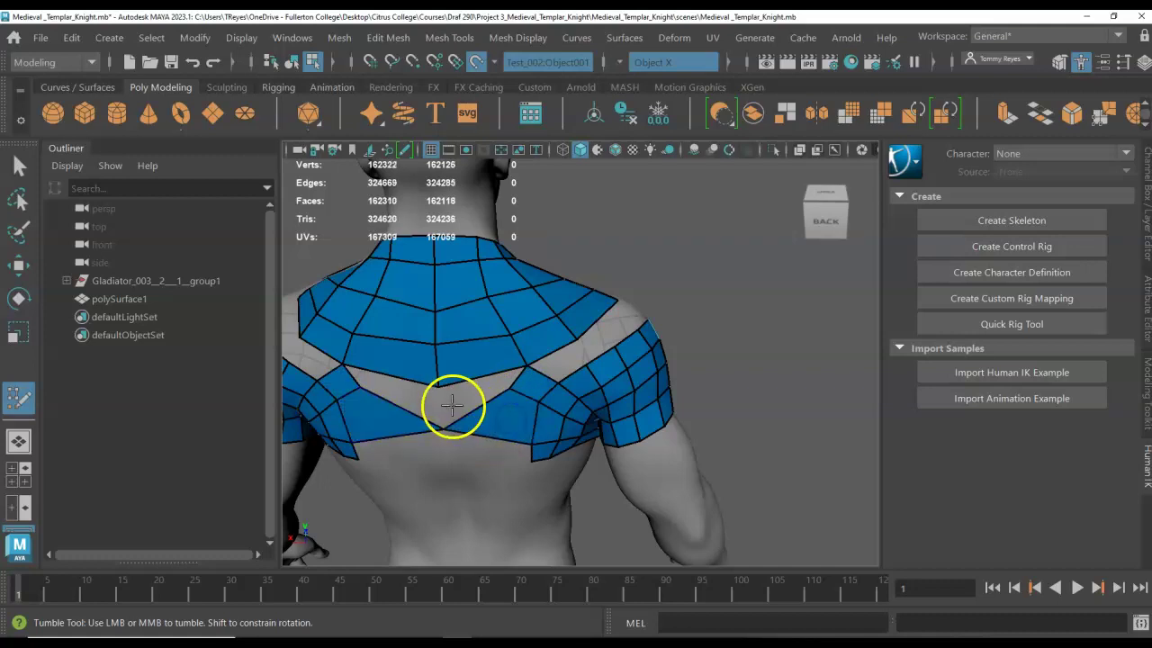
pyautogui.keyDown('shift'); pyautogui.click(458, 398); pyautogui.keyUp('shift')
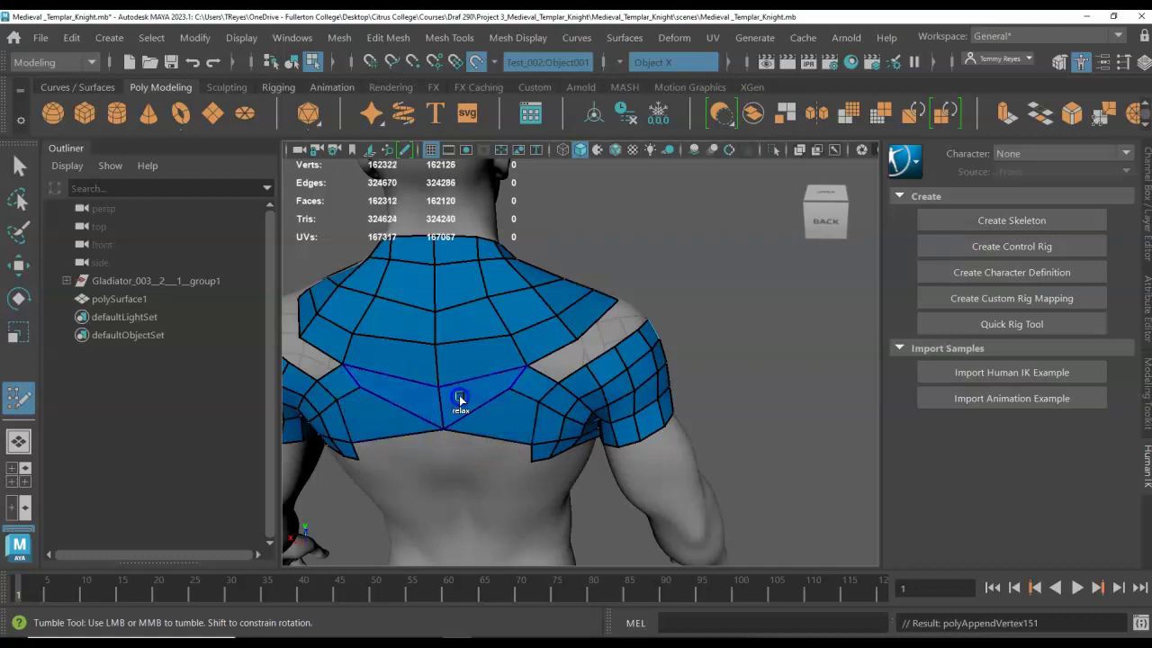
pyautogui.keyDown('shift'); pyautogui.click(572, 359); pyautogui.keyUp('shift')
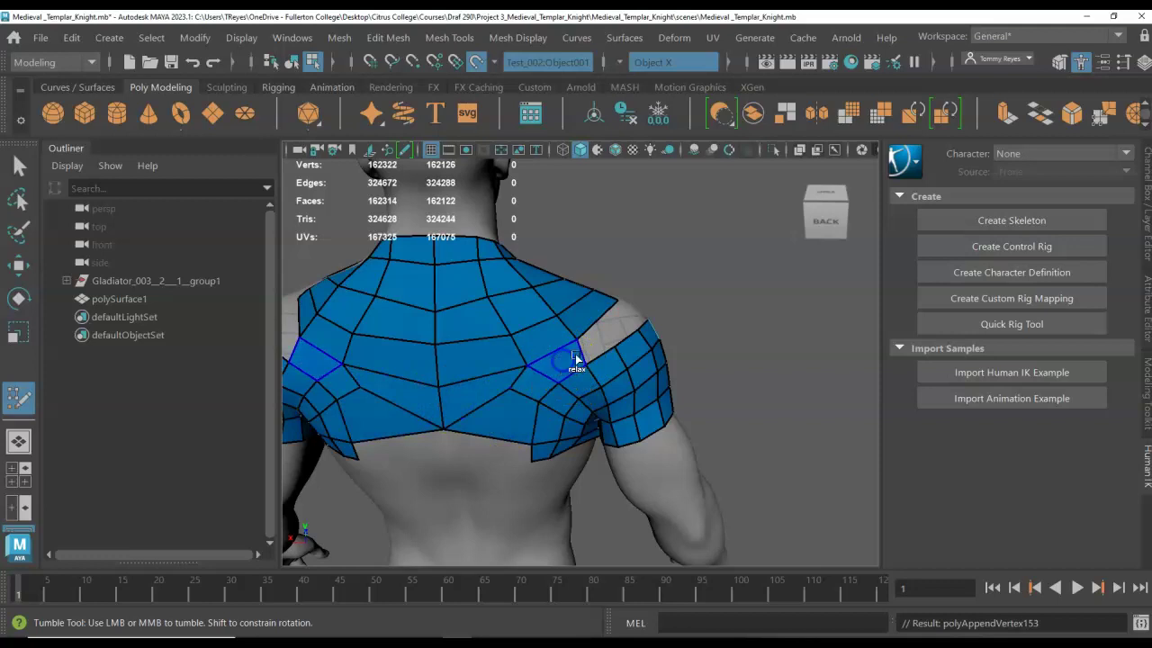
# Insert two edge loops through the mirrored shoulder quads and fill the gap between the shoulder and the sleeve tops with quads.
pyautogui.keyDown('alt'); pyautogui.moveTo(595, 334); pyautogui.dragTo(509, 343); pyautogui.keyUp('alt')
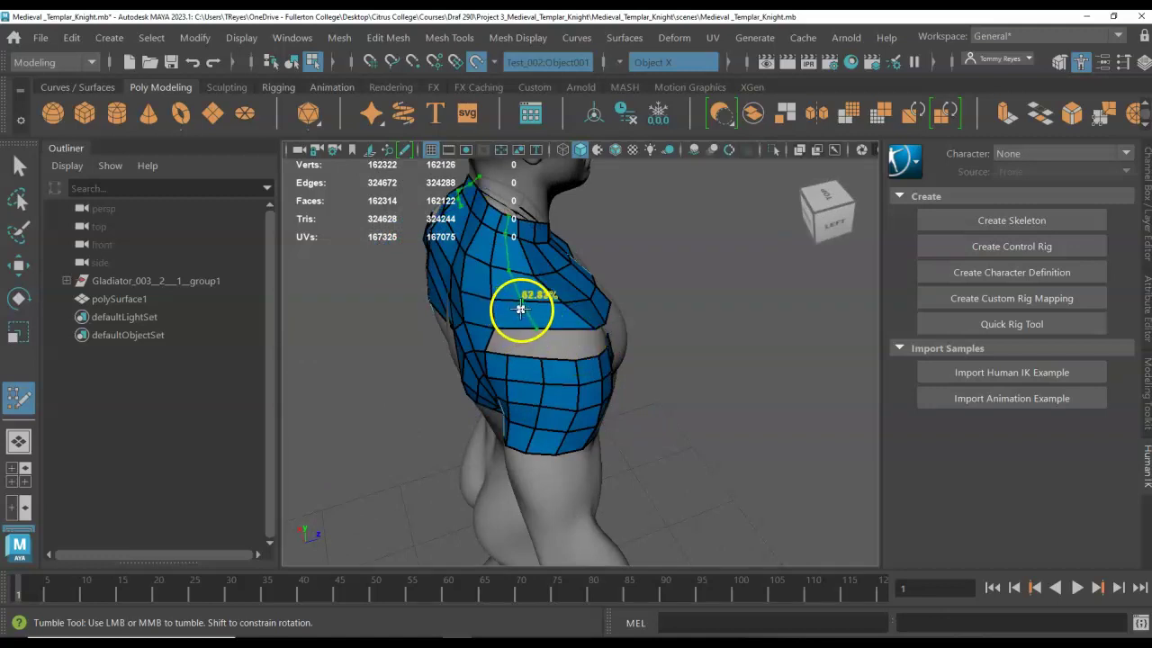
pyautogui.keyDown('ctrl'); pyautogui.click(529, 309); pyautogui.keyUp('ctrl')
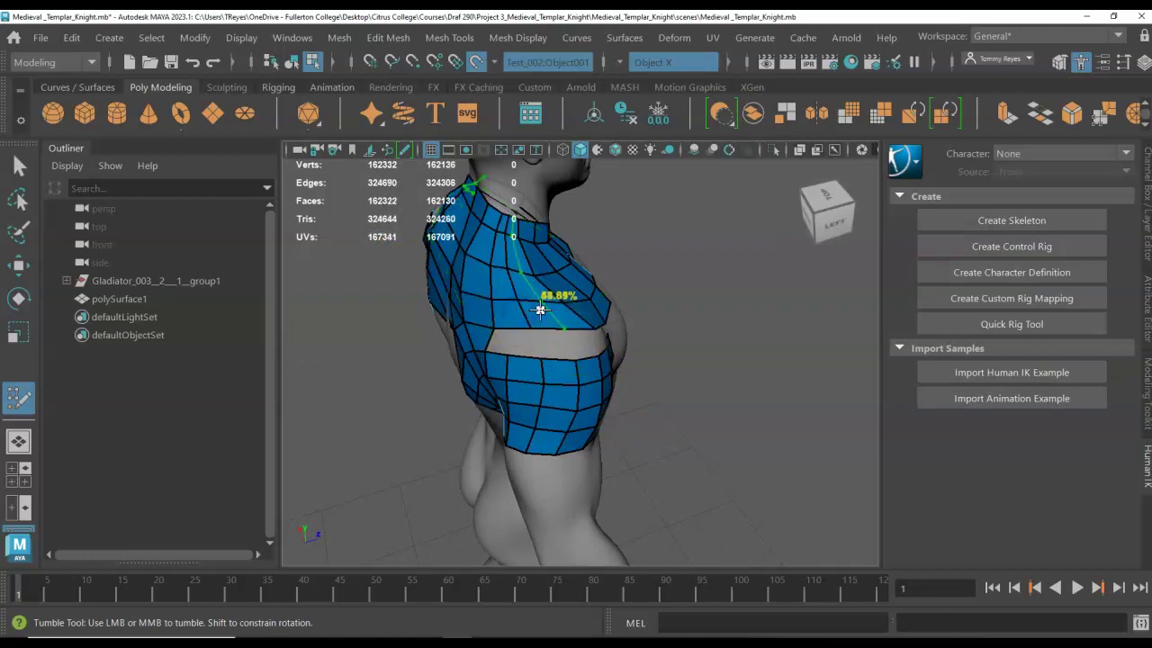
pyautogui.keyDown('ctrl'); pyautogui.click(540, 310); pyautogui.keyUp('ctrl')
pyautogui.keyDown('shift'); pyautogui.click(503, 339); pyautogui.keyUp('shift')
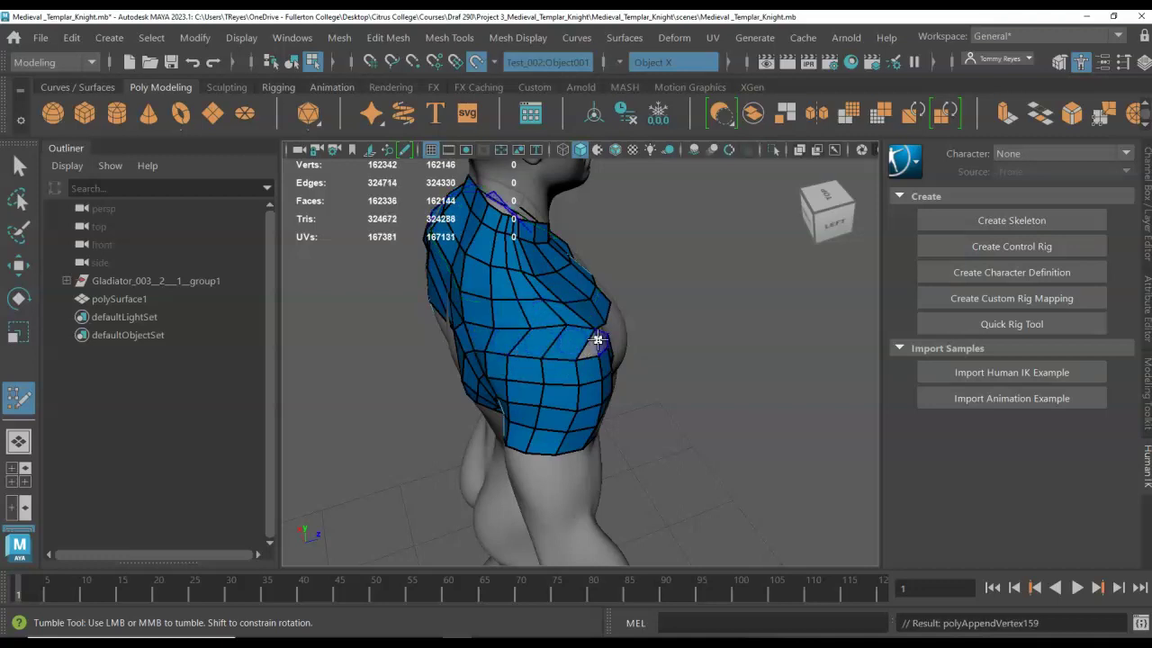
pyautogui.keyDown('alt'); pyautogui.moveTo(624, 347); pyautogui.dragTo(553, 338); pyautogui.keyUp('alt')
pyautogui.keyDown('shift'); pyautogui.click(541, 337); pyautogui.keyUp('shift')
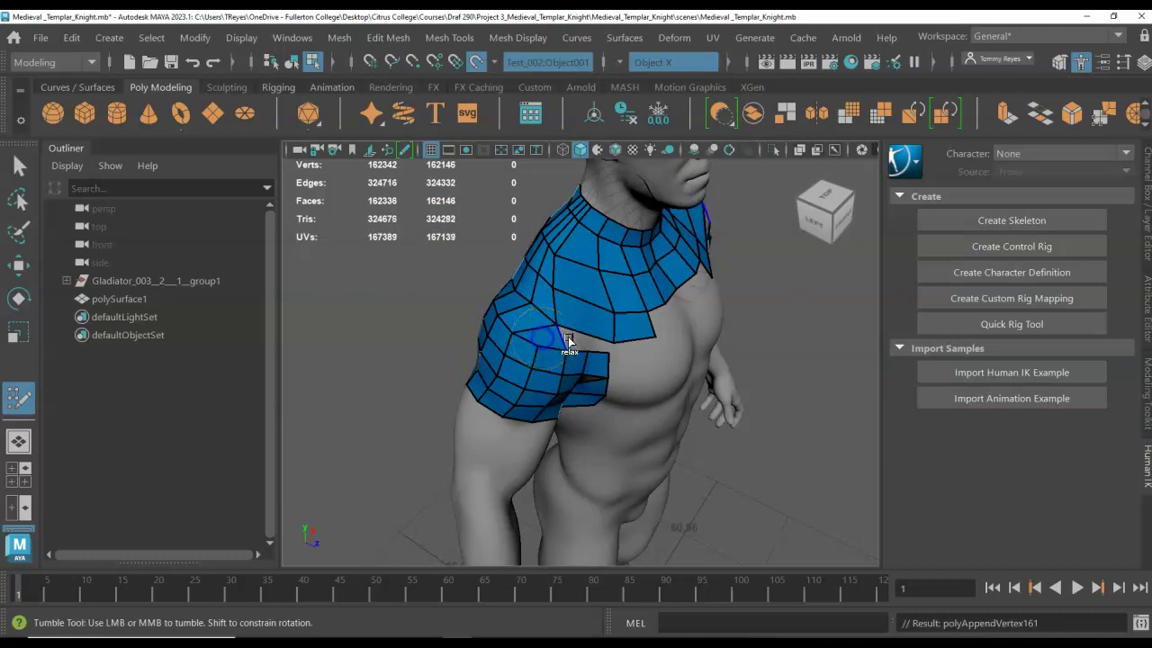
# Insert an edge loop through the front shoulder quads and close the remaining gap to the sleeve with two mirrored quads.
pyautogui.keyDown('alt'); pyautogui.moveTo(598, 341); pyautogui.dragTo(620, 355, button='right'); pyautogui.keyUp('alt')
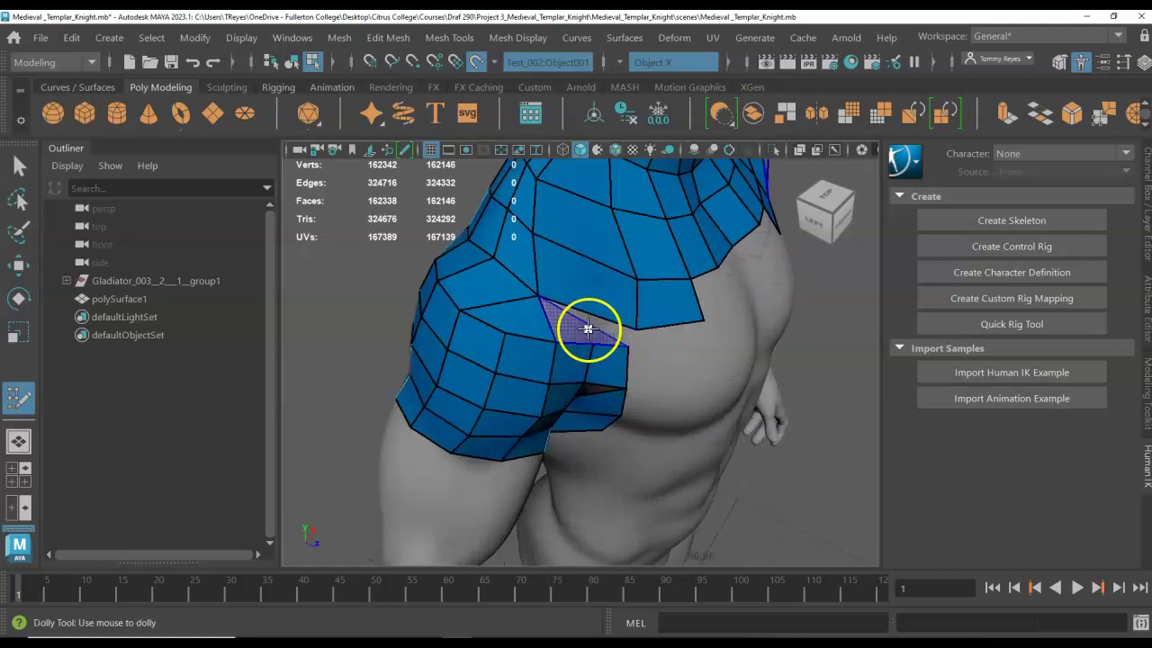
pyautogui.keyDown('alt'); pyautogui.moveTo(638, 342); pyautogui.dragTo(561, 334); pyautogui.keyUp('alt')
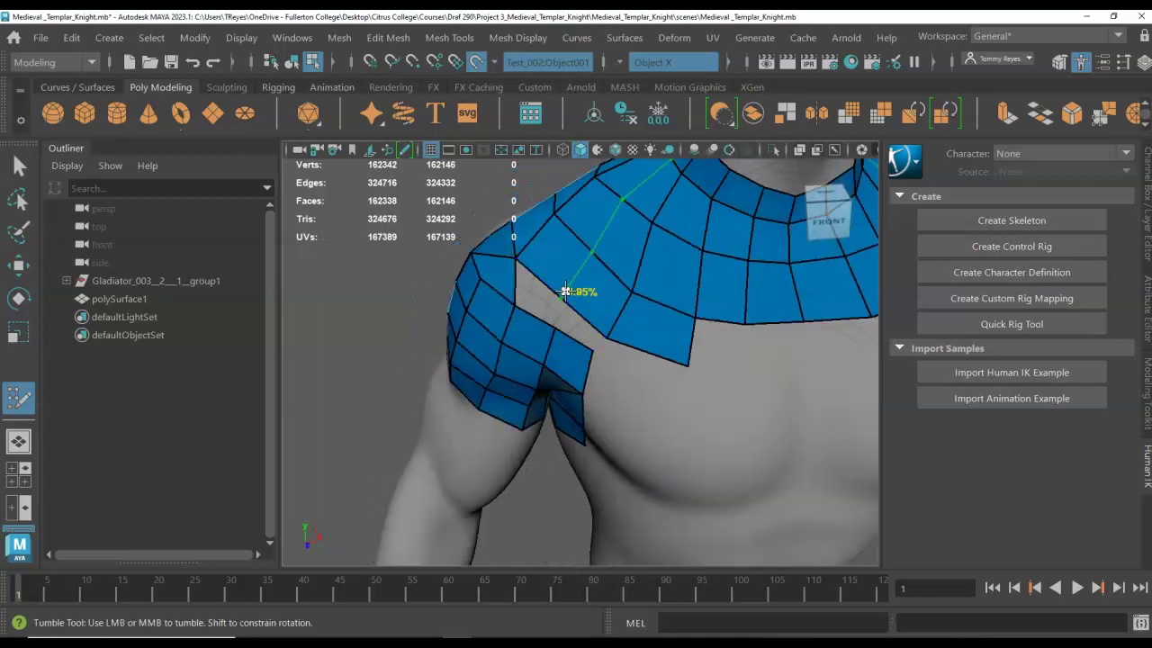
pyautogui.keyDown('ctrl'); pyautogui.click(569, 301); pyautogui.keyUp('ctrl')
pyautogui.keyDown('shift'); pyautogui.click(535, 297); pyautogui.keyUp('shift')
pyautogui.keyDown('shift'); pyautogui.click(581, 333); pyautogui.keyUp('shift')
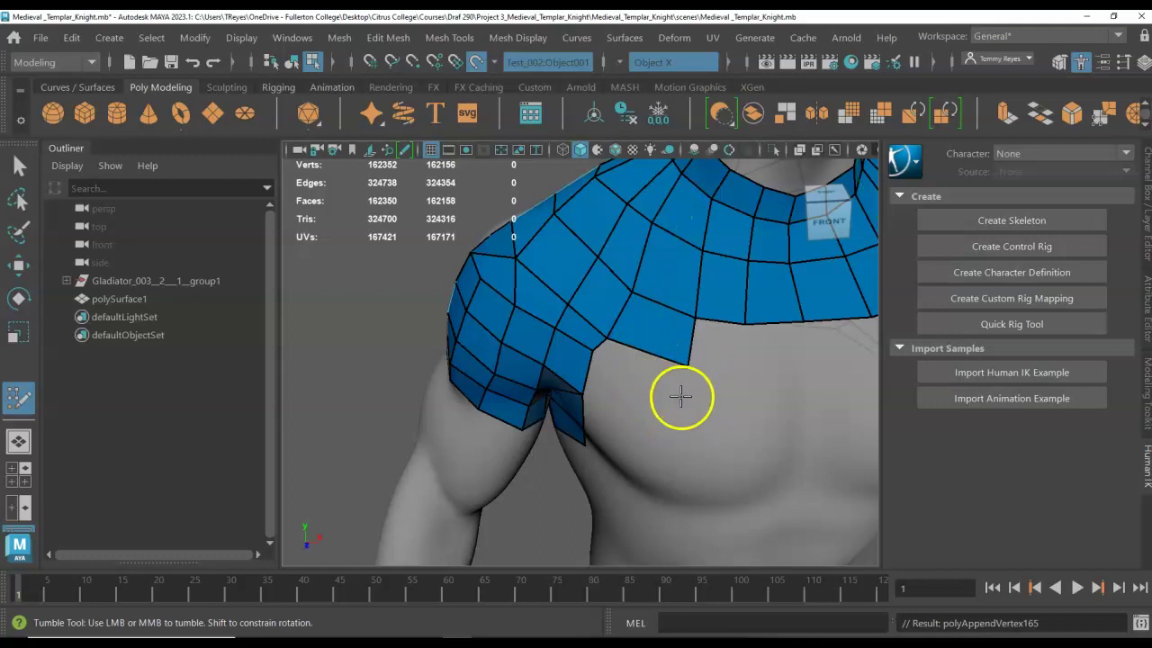
# Relax the mirrored quads over the shoulder, the upper sleeve and the rear shoulder to even out their spacing.
pyautogui.moveTo(630, 329)
pyautogui.keyDown('shift'); pyautogui.mouseDown()
pyautogui.moveTo(568, 300)
pyautogui.moveTo(589, 321)
pyautogui.moveTo(557, 339)
pyautogui.mouseUp(); pyautogui.keyUp('shift')
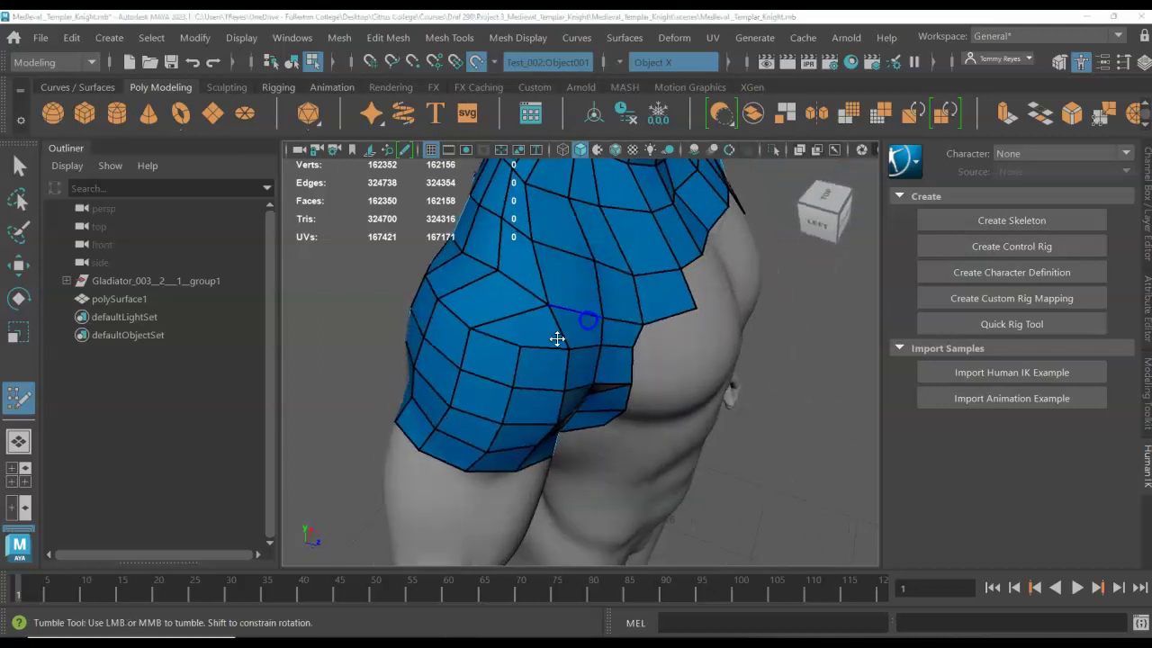
pyautogui.press('super')
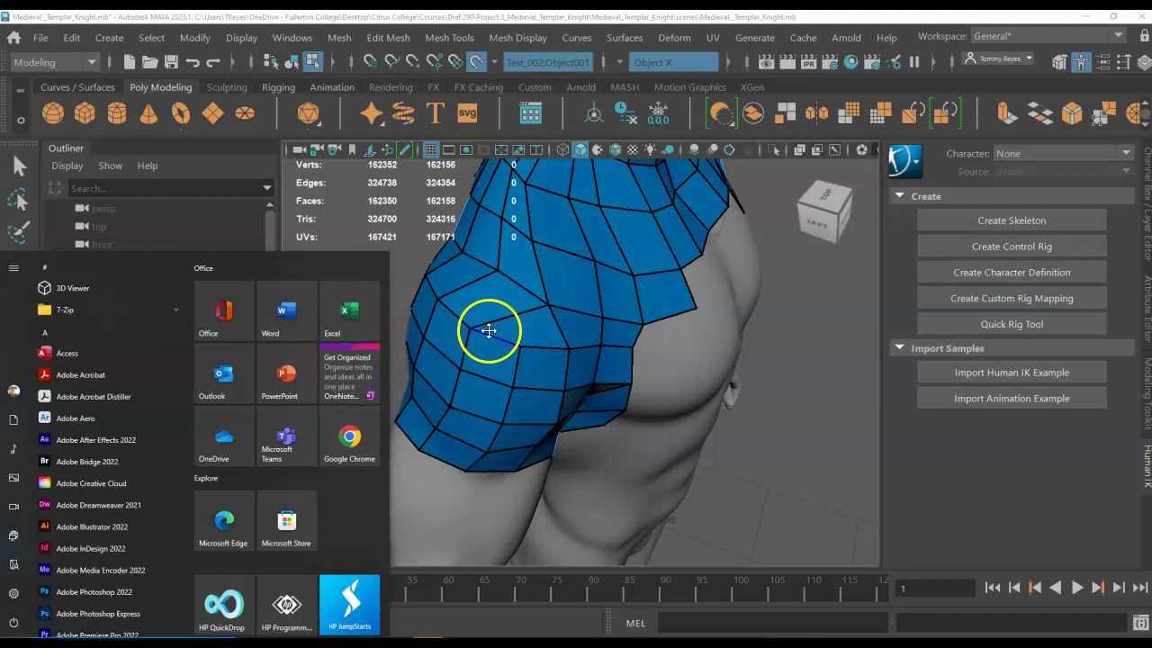
pyautogui.press('super')
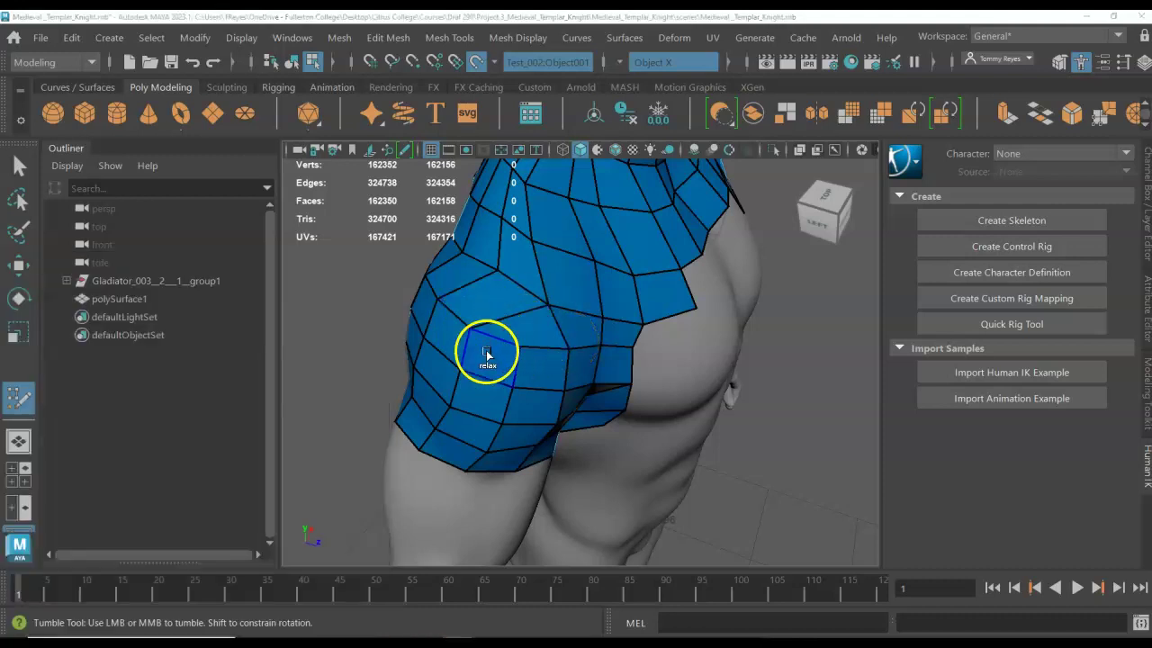
pyautogui.moveTo(483, 333)
pyautogui.keyDown('alt'); pyautogui.mouseDown()
pyautogui.moveTo(526, 354)
pyautogui.moveTo(519, 348)
pyautogui.moveTo(547, 337)
pyautogui.moveTo(488, 308)
pyautogui.moveTo(551, 322)
pyautogui.moveTo(501, 309)
pyautogui.moveTo(467, 350)
pyautogui.mouseUp(); pyautogui.keyUp('alt')
pyautogui.moveTo(395, 282)
pyautogui.keyDown('shift'); pyautogui.mouseDown()
pyautogui.moveTo(504, 277)
pyautogui.moveTo(505, 191)
pyautogui.moveTo(571, 198)
pyautogui.mouseUp(); pyautogui.keyUp('shift')
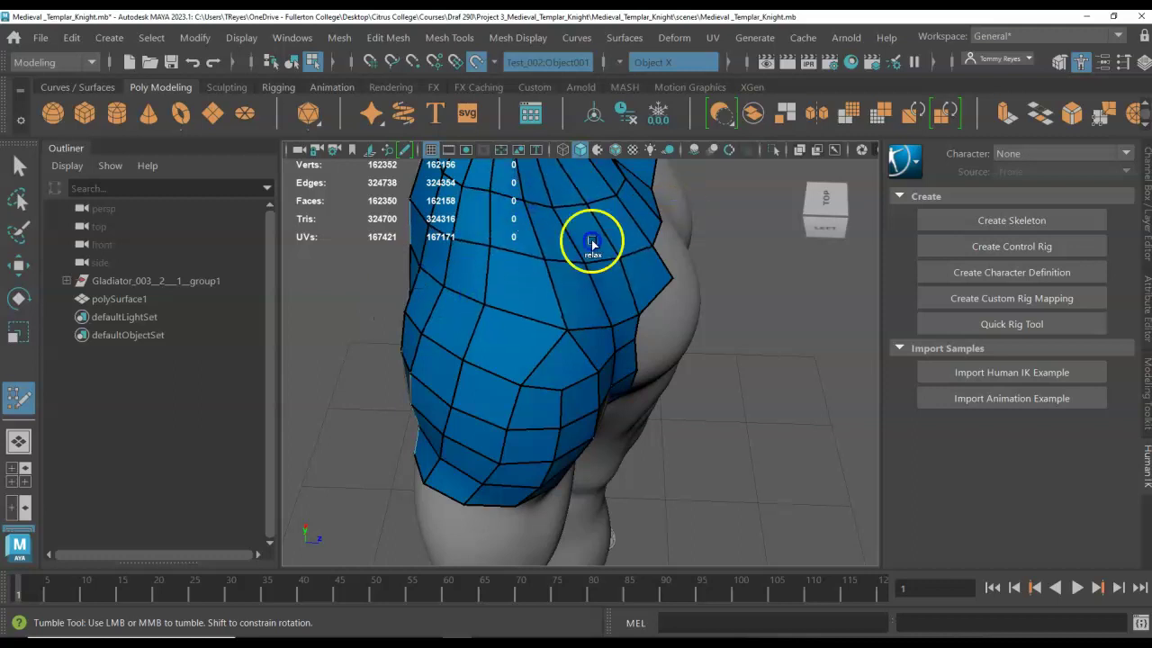
pyautogui.keyDown('shift'); pyautogui.moveTo(550, 251); pyautogui.dragTo(589, 304); pyautogui.keyUp('shift')
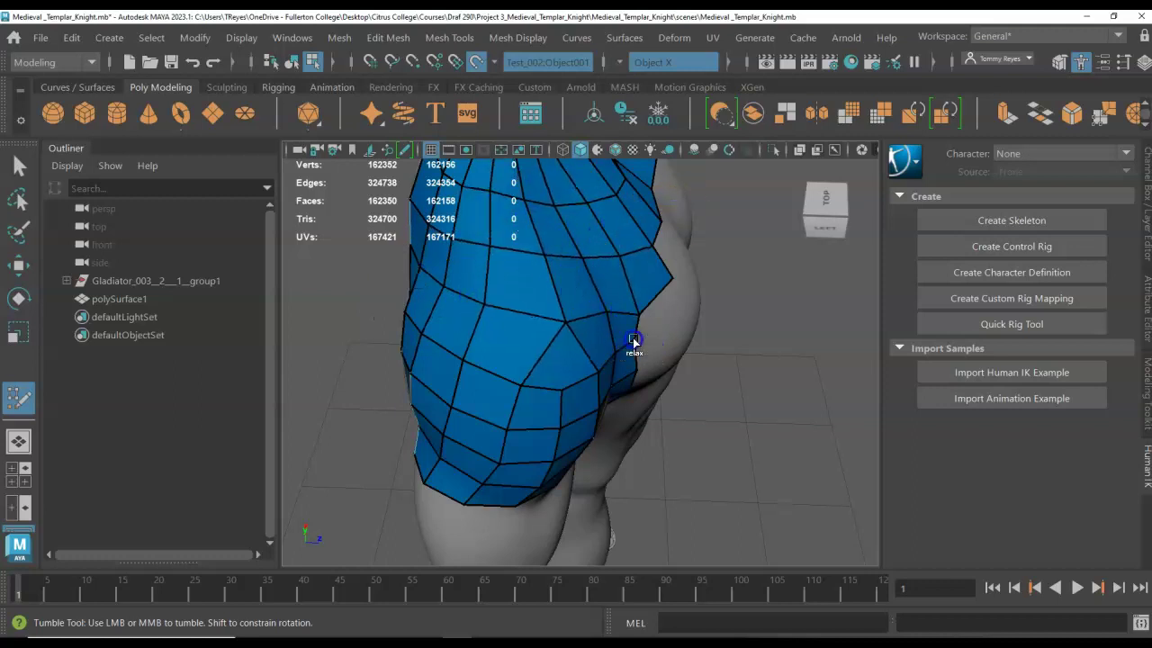
pyautogui.keyDown('shift'); pyautogui.moveTo(588, 421); pyautogui.dragTo(438, 353); pyautogui.keyUp('shift')
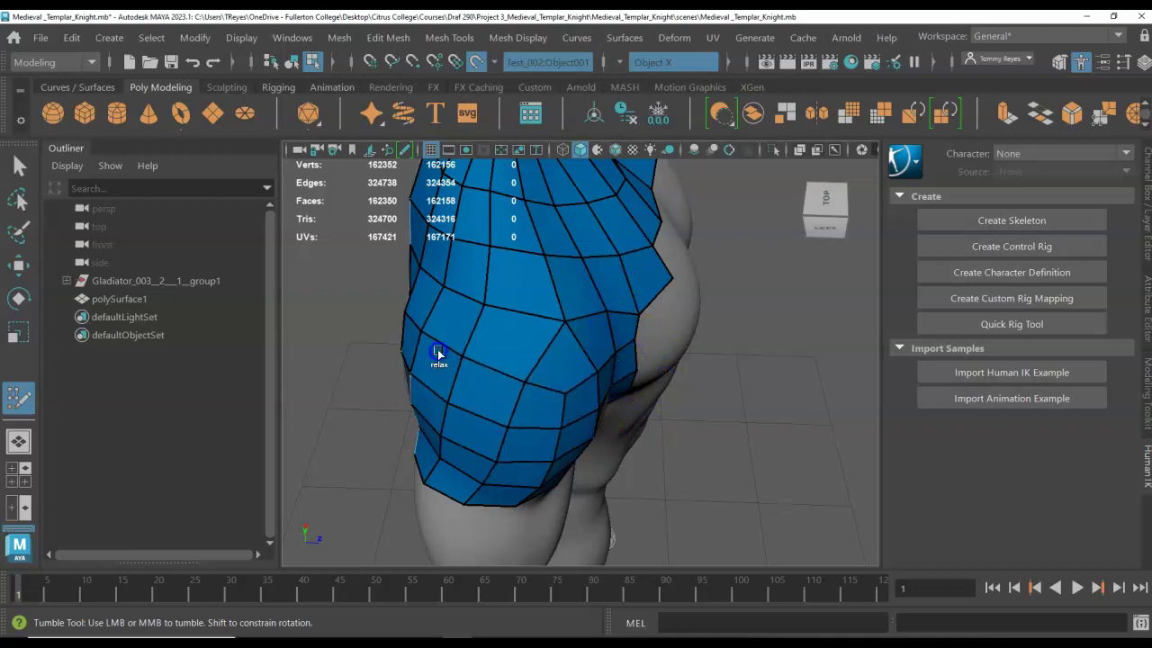
pyautogui.keyDown('alt'); pyautogui.moveTo(437, 306); pyautogui.dragTo(553, 301); pyautogui.keyUp('alt')
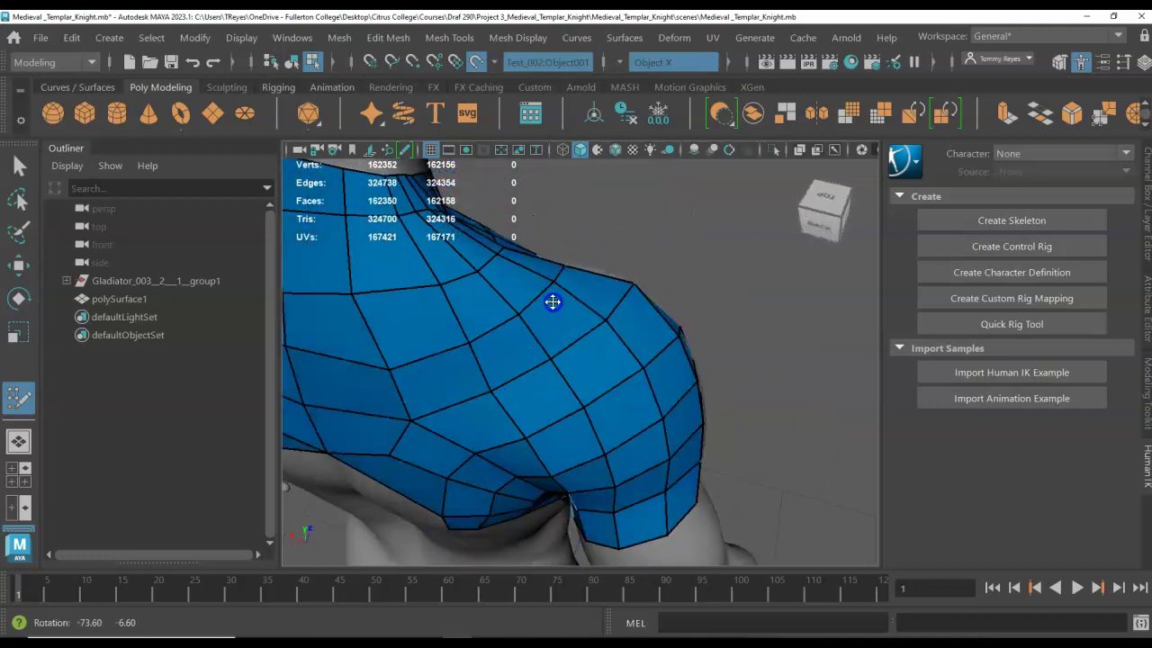
pyautogui.moveTo(501, 378)
pyautogui.keyDown('shift'); pyautogui.mouseDown()
pyautogui.moveTo(501, 419)
pyautogui.moveTo(432, 322)
pyautogui.moveTo(365, 327)
pyautogui.moveTo(453, 457)
pyautogui.mouseUp(); pyautogui.keyUp('shift')
# Relax the quads across the shirt's front from the waist up to the chest and shoulders into even rows.
pyautogui.keyDown('alt'); pyautogui.moveTo(596, 380); pyautogui.dragTo(370, 309); pyautogui.keyUp('alt')
pyautogui.scroll(-3, 370, 308)
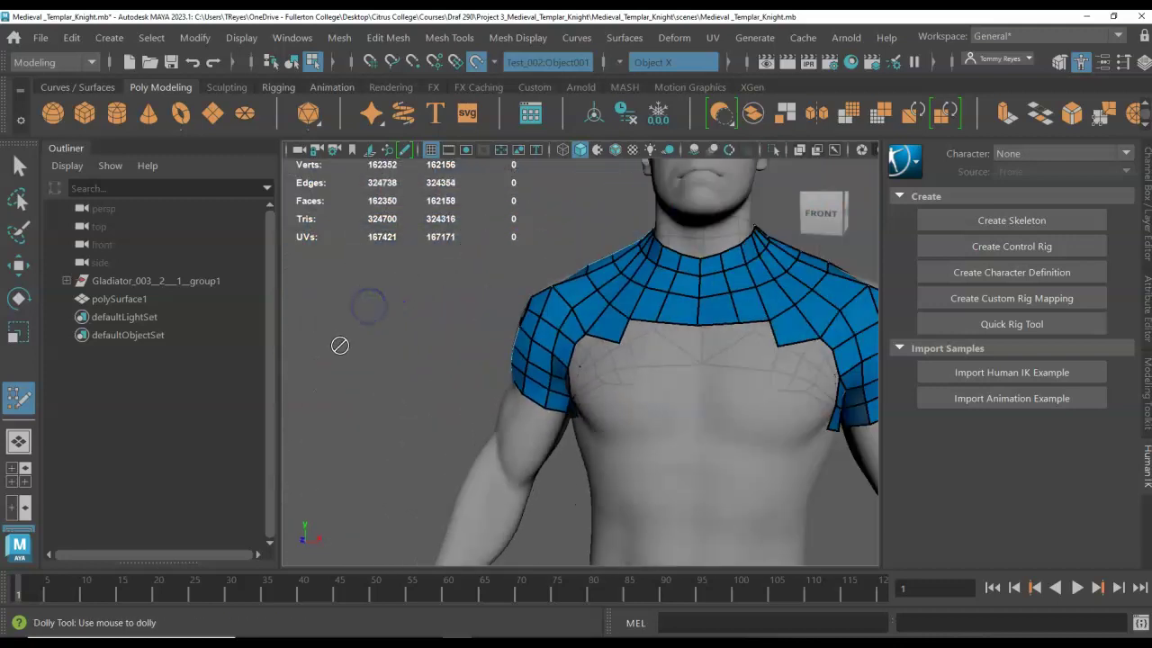
pyautogui.scroll(-3, 422, 380)
pyautogui.keyDown('alt'); pyautogui.moveTo(422, 379); pyautogui.dragTo(548, 458, button='right'); pyautogui.keyUp('alt')
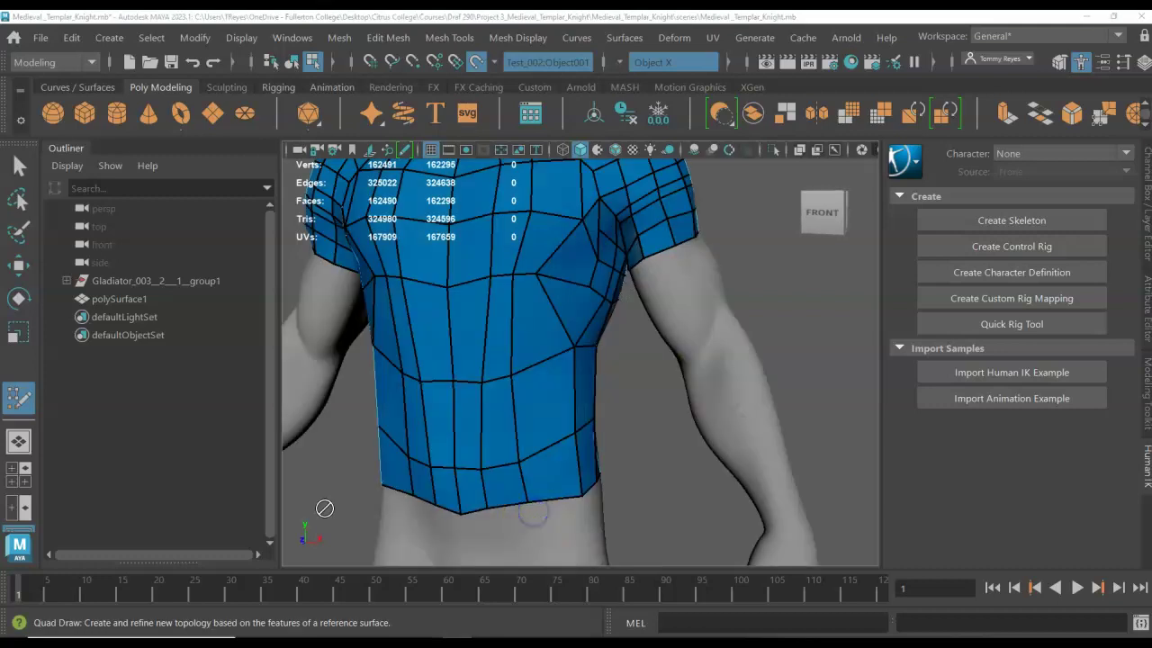
pyautogui.keyDown('alt'); pyautogui.moveTo(510, 452); pyautogui.dragTo(561, 458, button='right'); pyautogui.keyUp('alt')
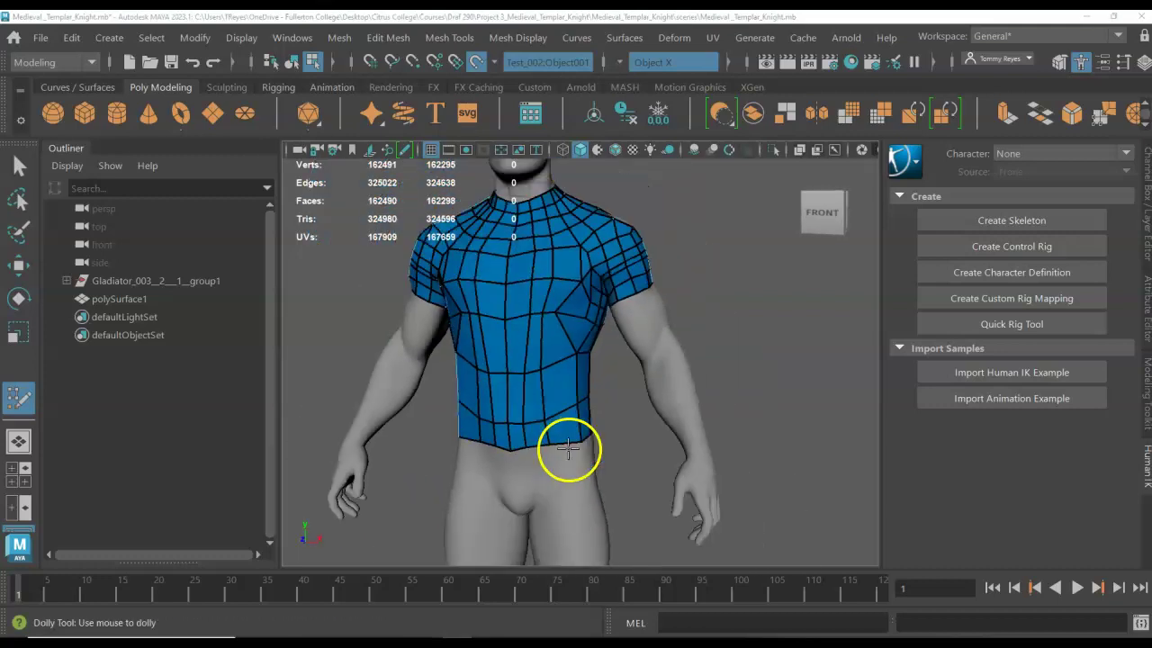
pyautogui.keyDown('shift'); pyautogui.moveTo(531, 419); pyautogui.dragTo(518, 414); pyautogui.keyUp('shift')
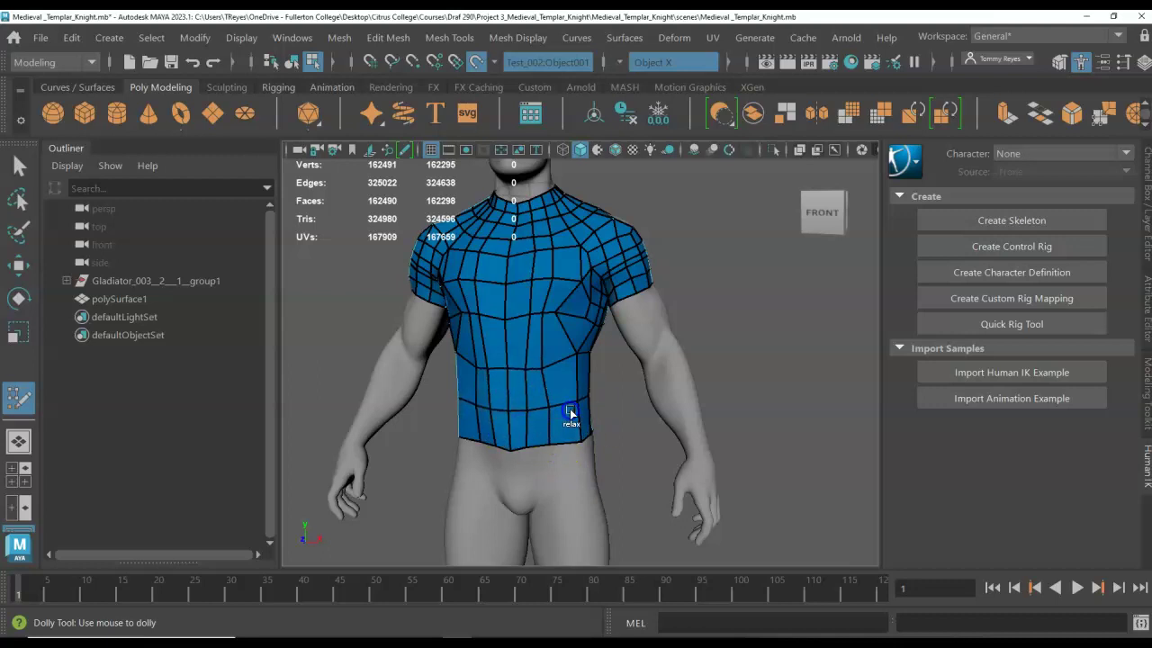
pyautogui.keyDown('shift'); pyautogui.moveTo(536, 373); pyautogui.dragTo(529, 370); pyautogui.keyUp('shift')
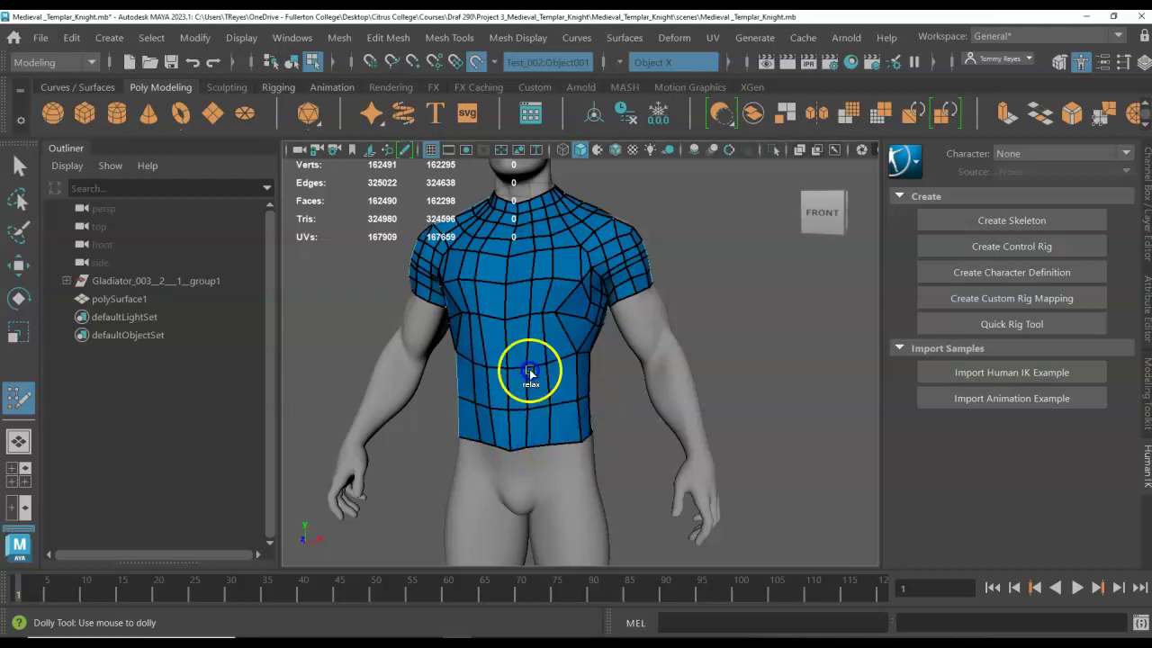
pyautogui.moveTo(487, 329)
pyautogui.keyDown('shift'); pyautogui.mouseDown()
pyautogui.moveTo(522, 345)
pyautogui.moveTo(510, 314)
pyautogui.mouseUp(); pyautogui.keyUp('shift')
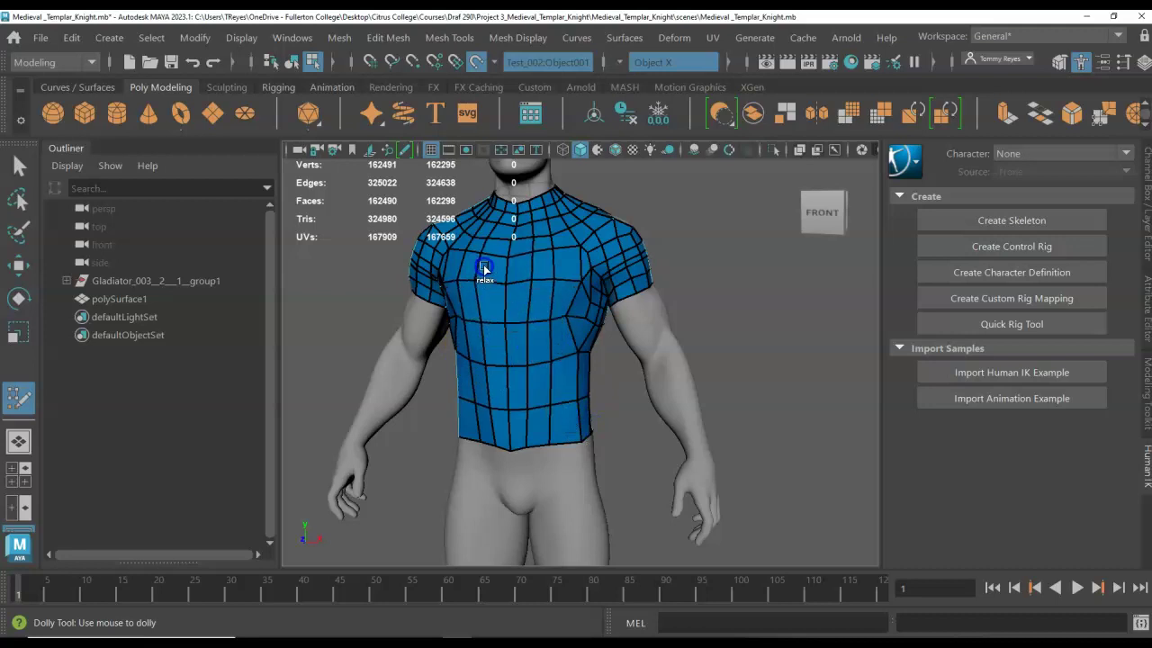
pyautogui.keyDown('shift'); pyautogui.moveTo(558, 279); pyautogui.dragTo(553, 342); pyautogui.keyUp('shift')
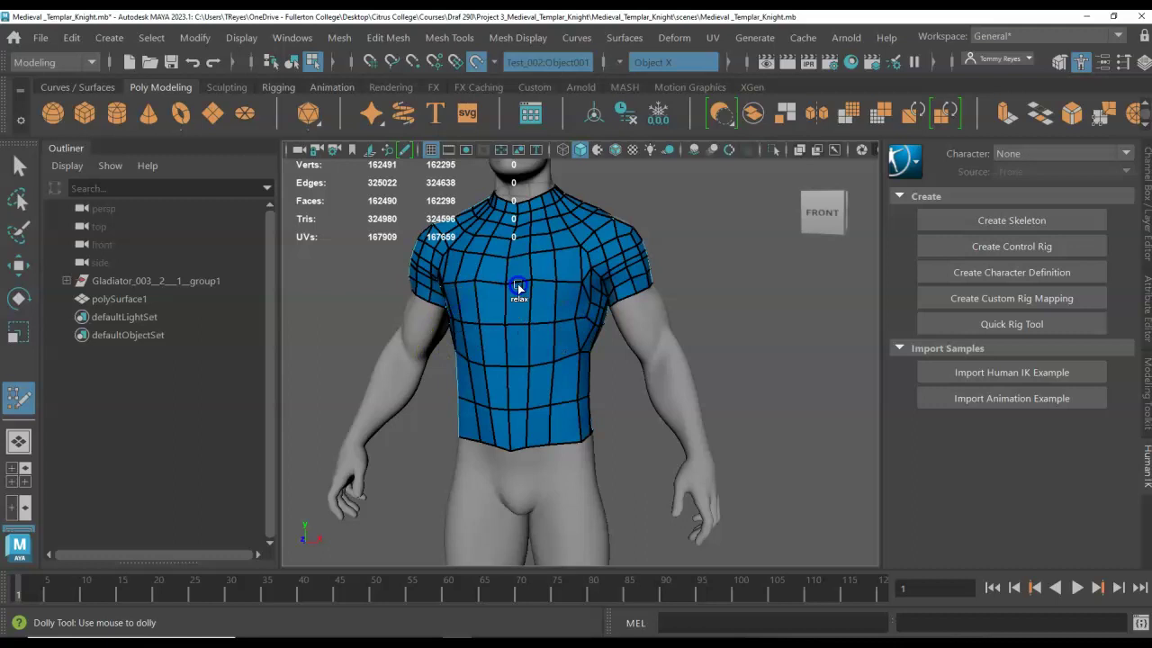
pyautogui.keyDown('shift'); pyautogui.moveTo(536, 265); pyautogui.dragTo(621, 266); pyautogui.keyUp('shift')
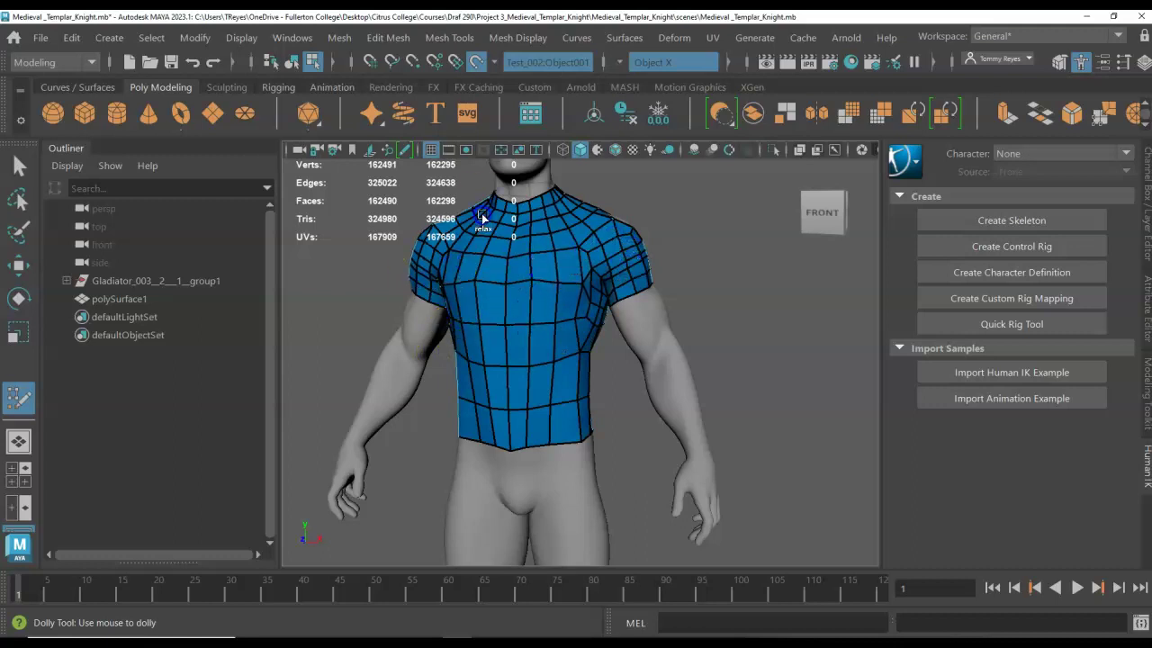
pyautogui.keyDown('shift'); pyautogui.moveTo(488, 309); pyautogui.dragTo(528, 389); pyautogui.keyUp('shift')
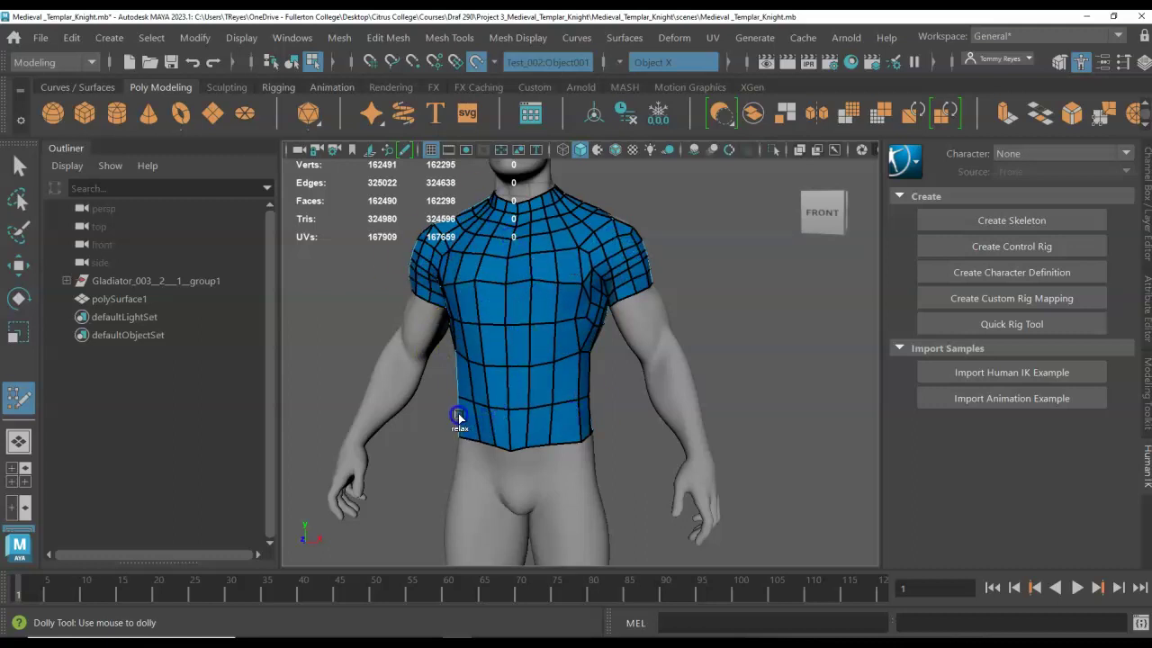
# Relax the shirt's quads around the side of the torso and the remaining uneven areas.
pyautogui.scroll(2, 531, 466)
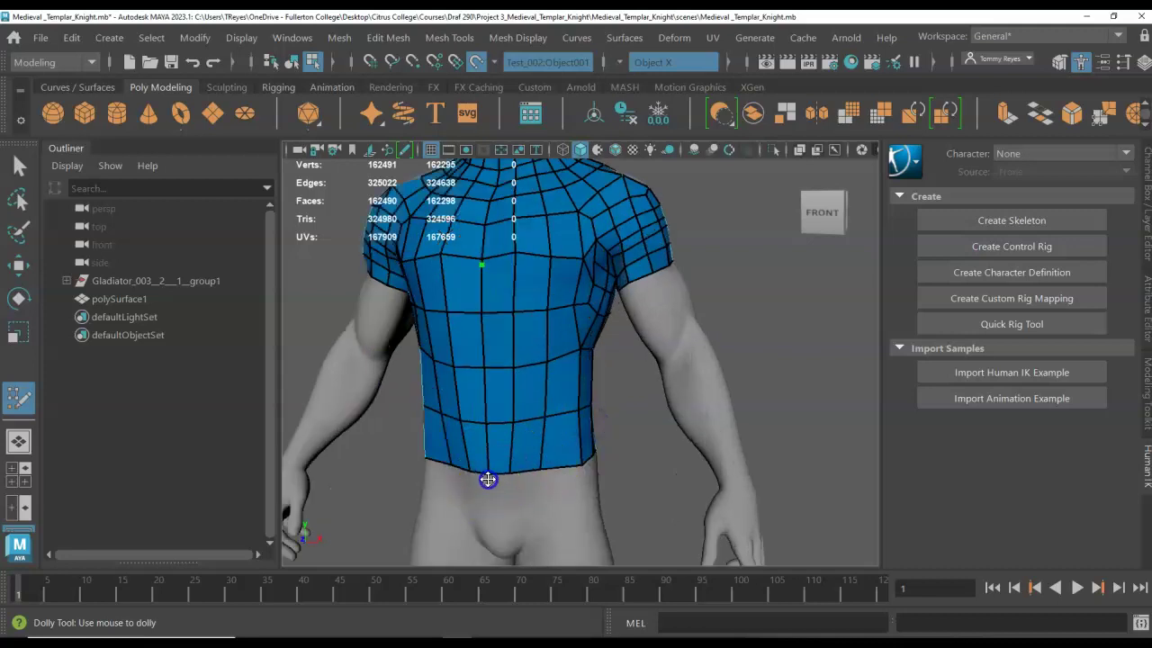
pyautogui.keyDown('alt'); pyautogui.moveTo(561, 450); pyautogui.dragTo(484, 439); pyautogui.keyUp('alt')
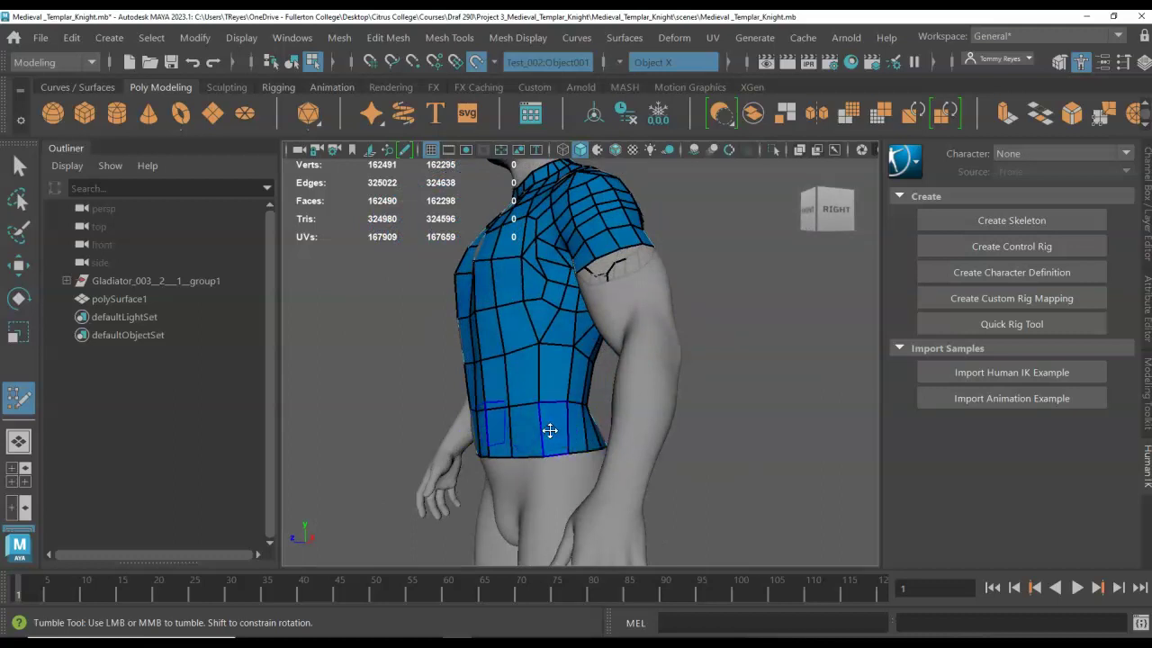
pyautogui.keyDown('shift'); pyautogui.click(537, 393); pyautogui.keyUp('shift')
pyautogui.moveTo(591, 397)
pyautogui.keyDown('alt'); pyautogui.mouseDown()
pyautogui.moveTo(418, 403)
pyautogui.moveTo(573, 343)
pyautogui.moveTo(614, 243)
pyautogui.moveTo(526, 191)
pyautogui.moveTo(680, 166)
pyautogui.mouseUp(); pyautogui.keyUp('alt')
pyautogui.moveTo(787, 242)
pyautogui.keyDown('shift'); pyautogui.mouseDown()
pyautogui.moveTo(601, 207)
pyautogui.moveTo(716, 177)
pyautogui.mouseUp(); pyautogui.keyUp('shift')
pyautogui.keyDown('alt'); pyautogui.moveTo(648, 238); pyautogui.dragTo(523, 286); pyautogui.keyUp('alt')
pyautogui.scroll(-6, 550, 391)
pyautogui.keyDown('alt'); pyautogui.moveTo(742, 403); pyautogui.dragTo(708, 388); pyautogui.keyUp('alt')
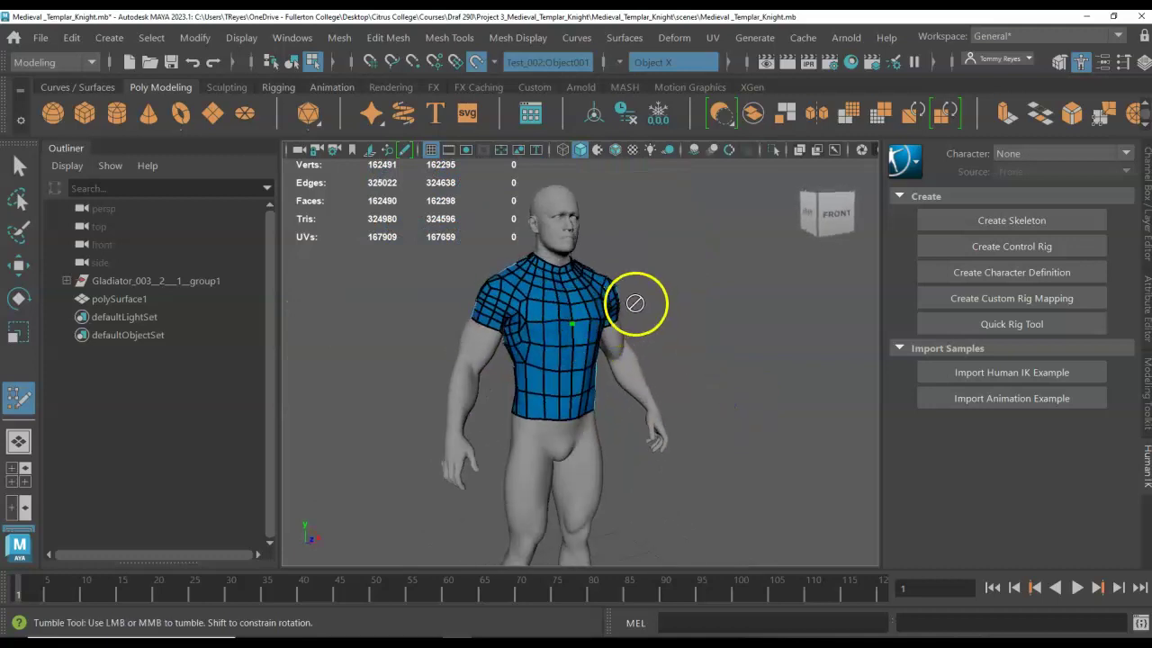
pyautogui.rightClick(585, 309)
pyautogui.moveTo(585, 309); pyautogui.dragTo(586, 192, button='right')
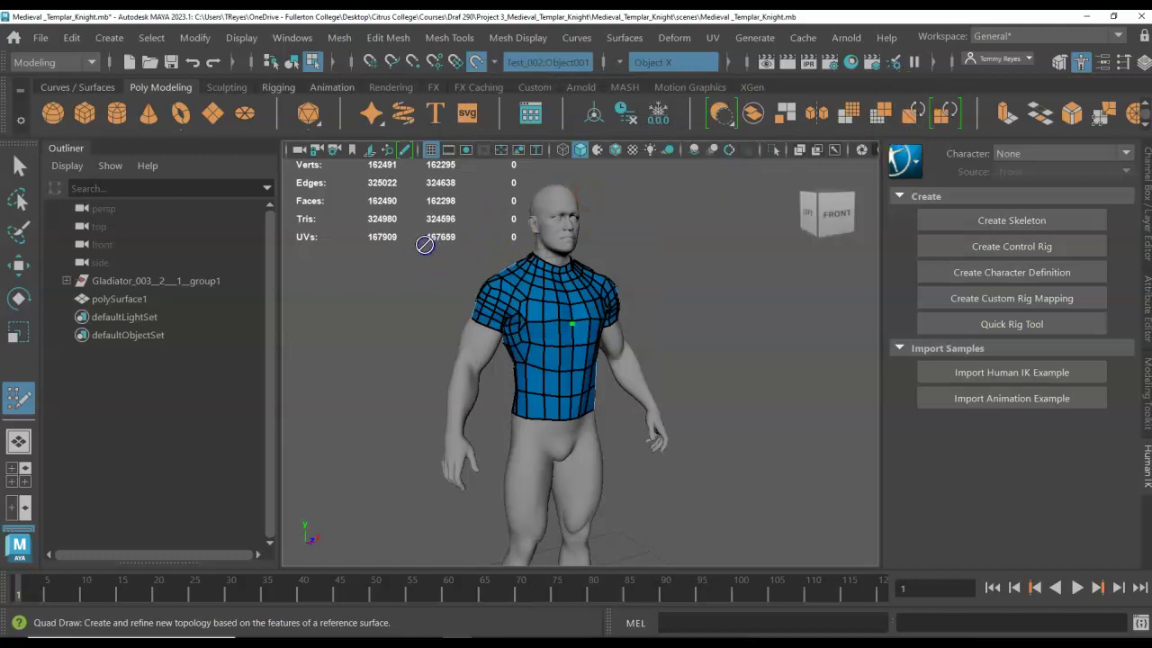
pyautogui.click(101, 298)
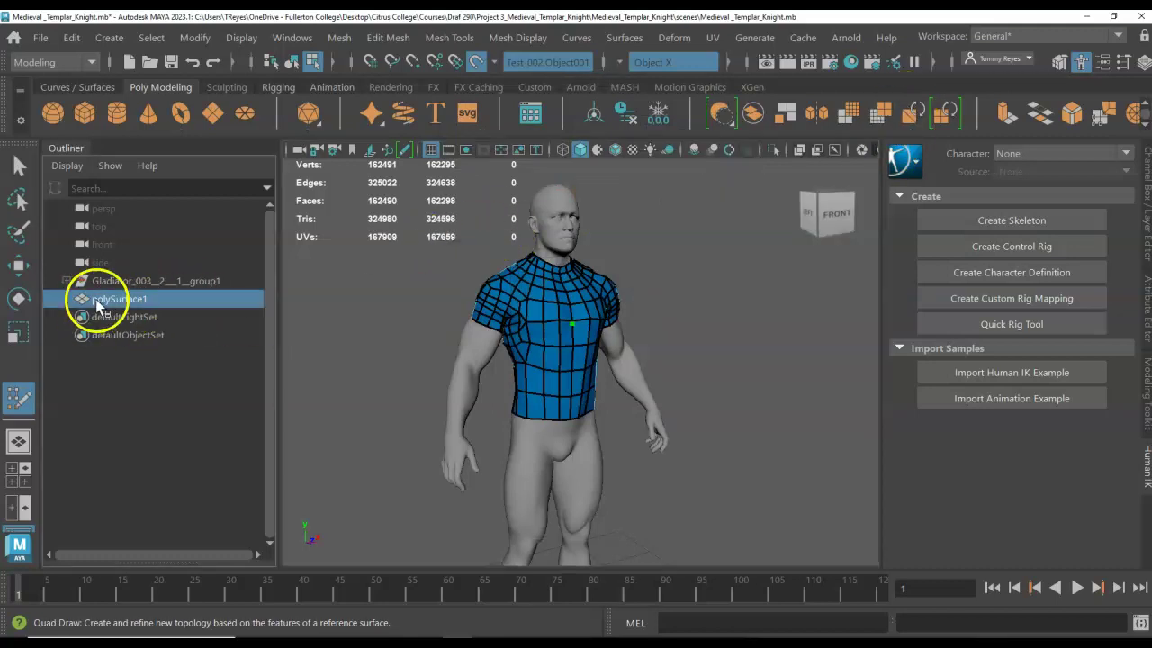
pyautogui.moveTo(535, 314); pyautogui.dragTo(634, 157, button='right')
pyautogui.click(148, 366)
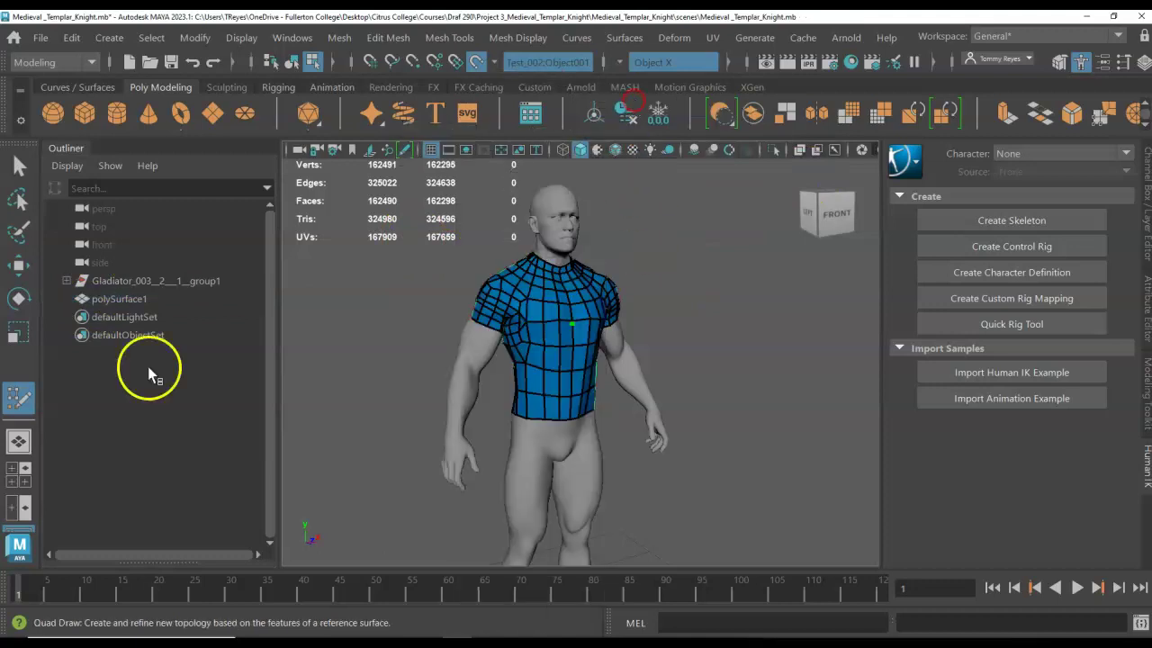
# Leave Quad Draw and put the shirt mesh polySurface1 into face selection mode.
pyautogui.click(139, 299)
pyautogui.moveTo(494, 303); pyautogui.dragTo(579, 108, button='right')
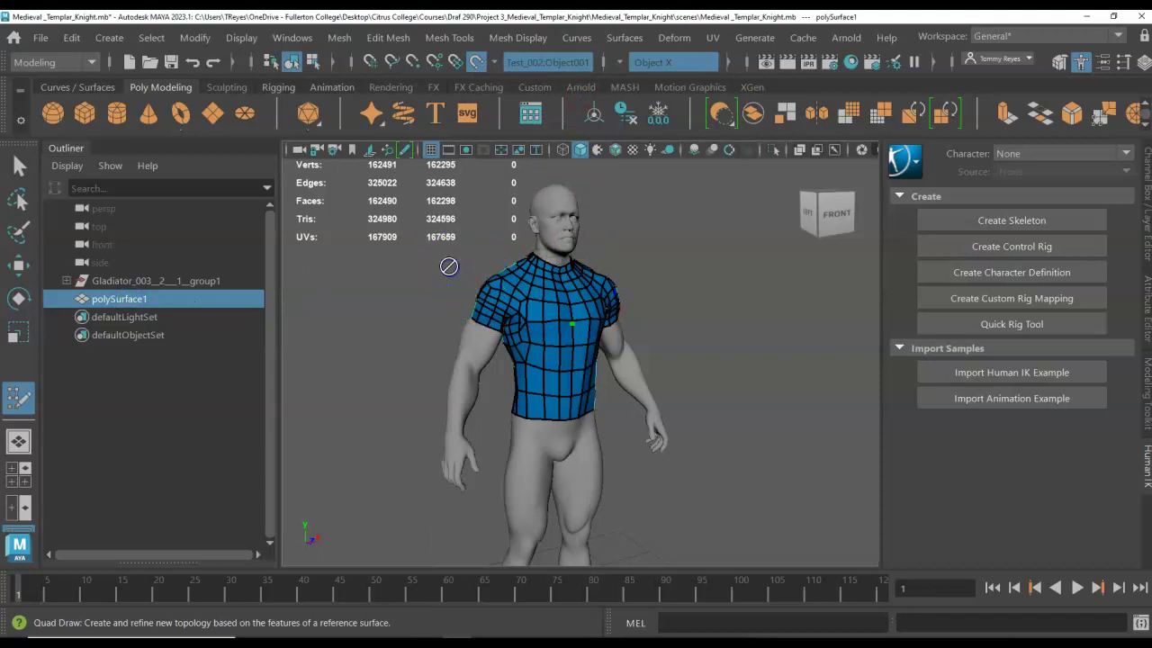
pyautogui.press('q')
pyautogui.moveTo(473, 251); pyautogui.dragTo(481, 184, button='right')
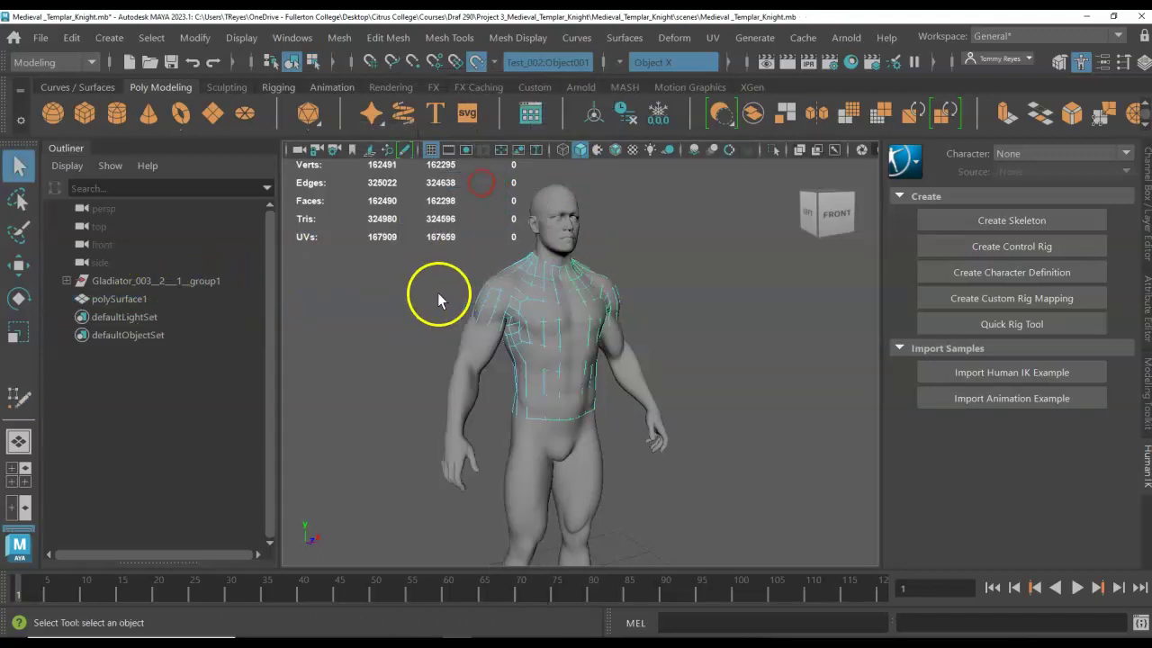
# Select all faces of the shirt mesh and extrude them slightly outward from the body along their local Z direction.
pyautogui.moveTo(415, 247); pyautogui.dragTo(698, 460)
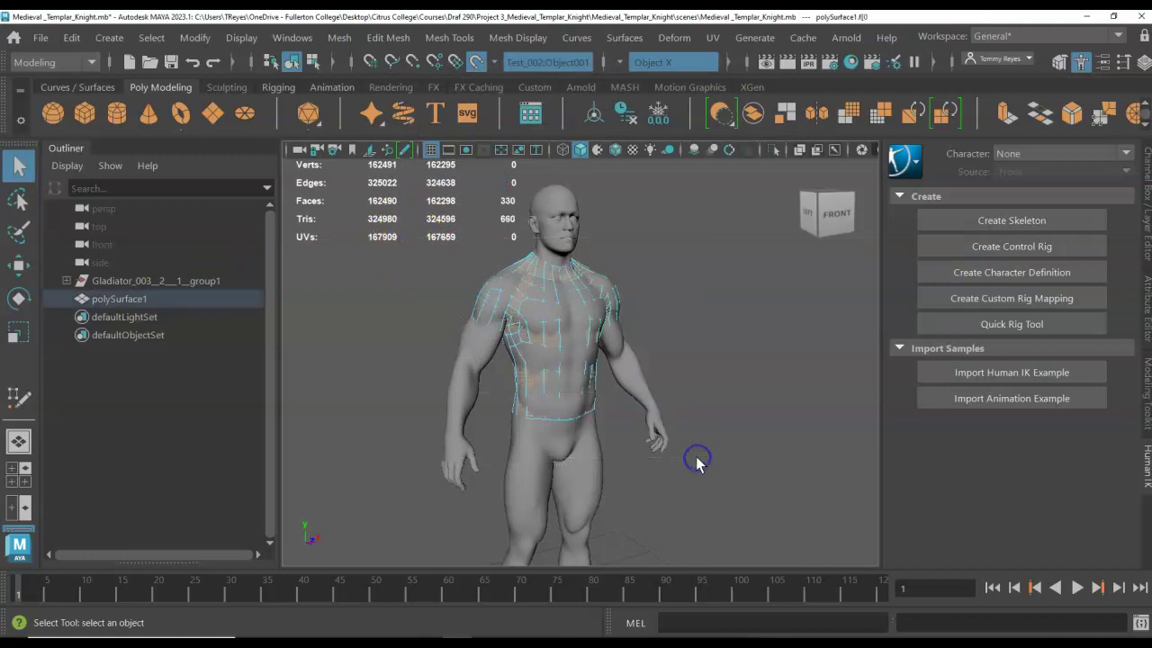
pyautogui.click(1004, 115)
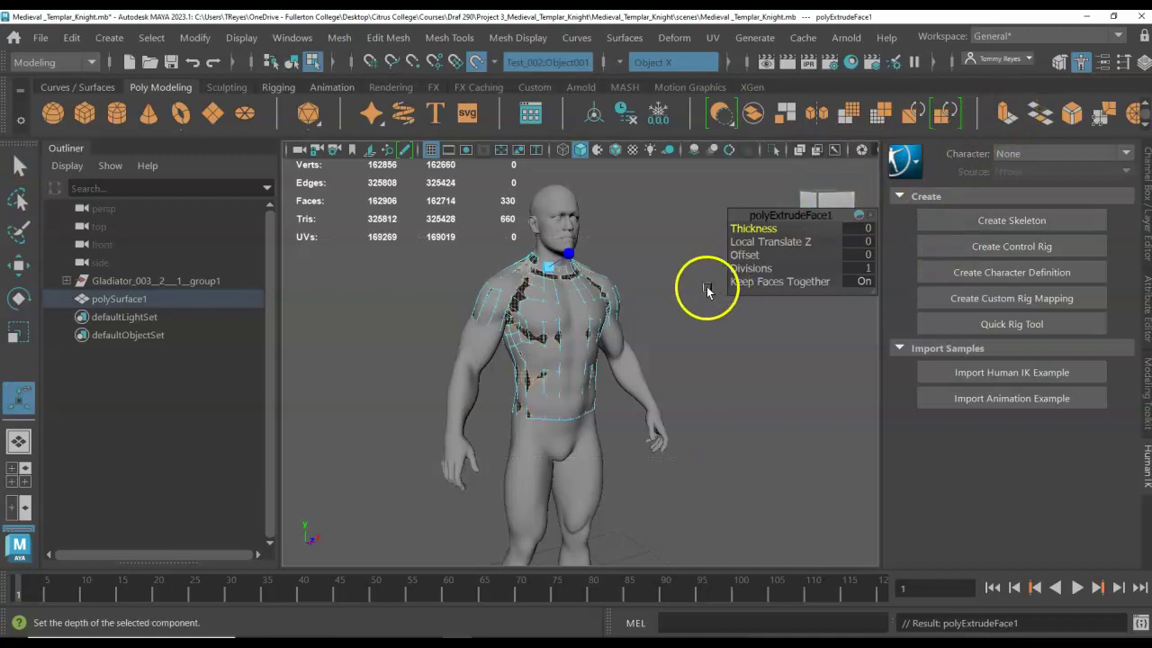
pyautogui.keyDown('alt'); pyautogui.moveTo(593, 331); pyautogui.dragTo(656, 328); pyautogui.keyUp('alt')
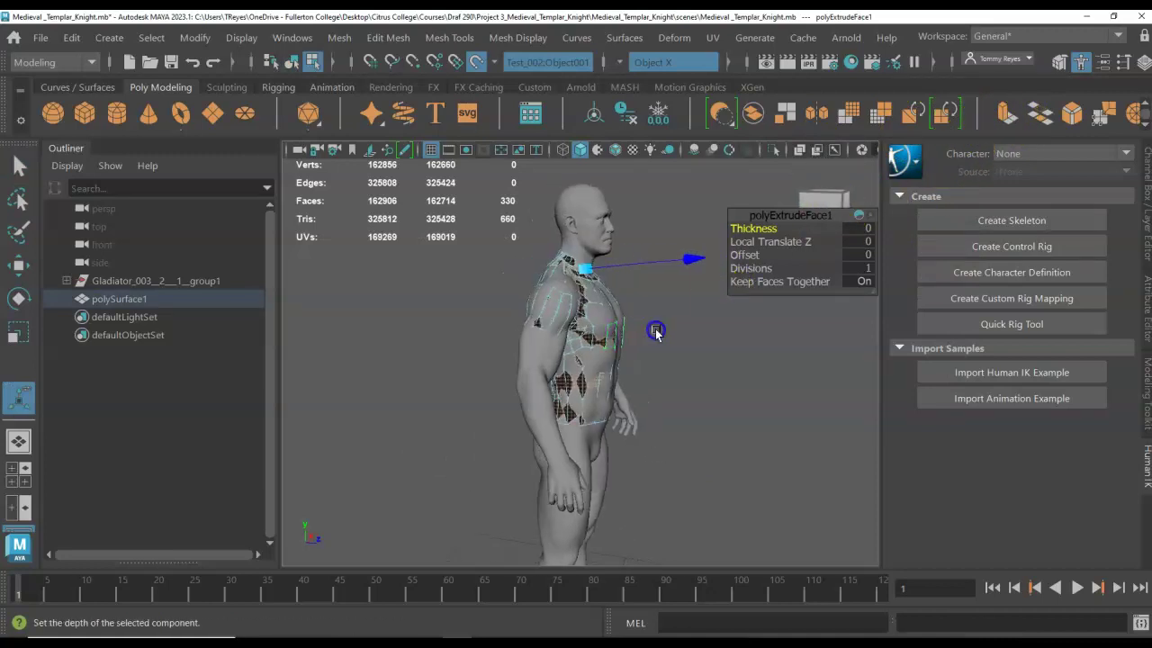
pyautogui.click(648, 263)
pyautogui.moveTo(648, 262); pyautogui.dragTo(650, 265)
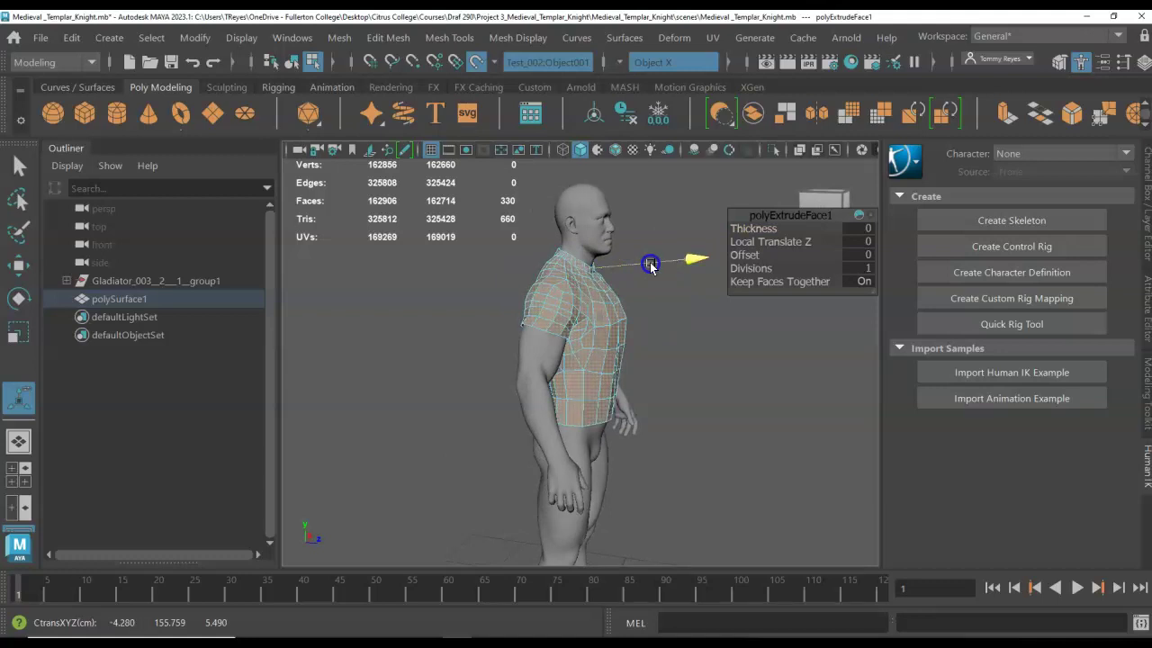
# Offset the shirt's extruded faces outward by about 1.04 in local Z, then exit the extrusion and deselect the faces.
pyautogui.moveTo(651, 268); pyautogui.dragTo(651, 267)
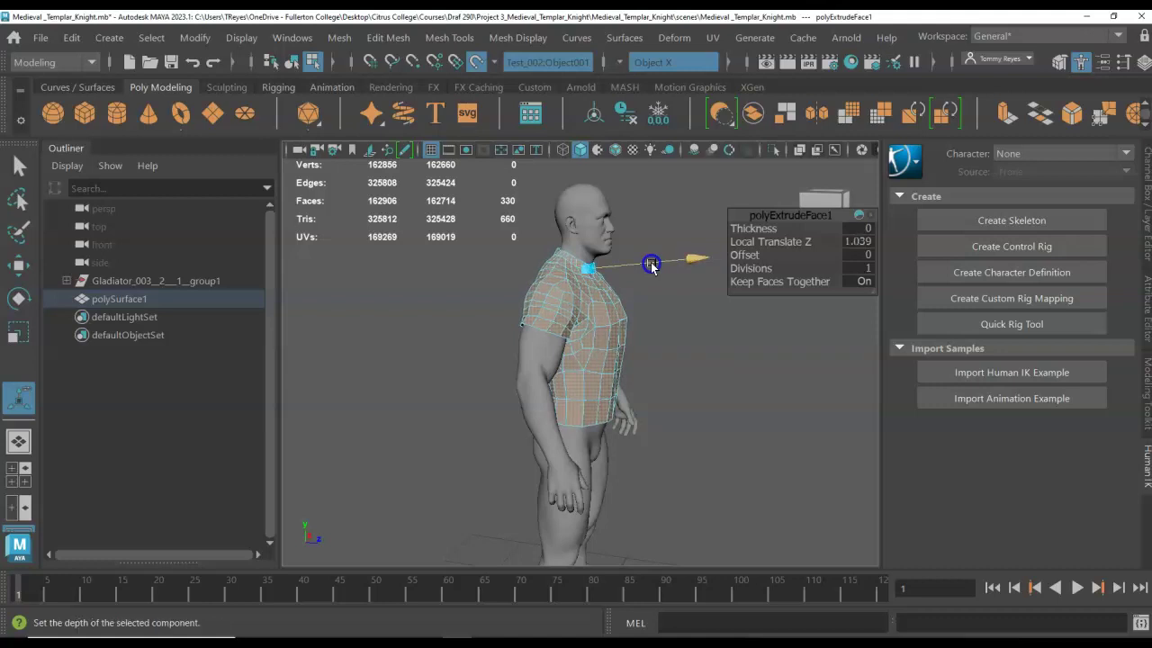
pyautogui.press('q')
pyautogui.click(679, 317)
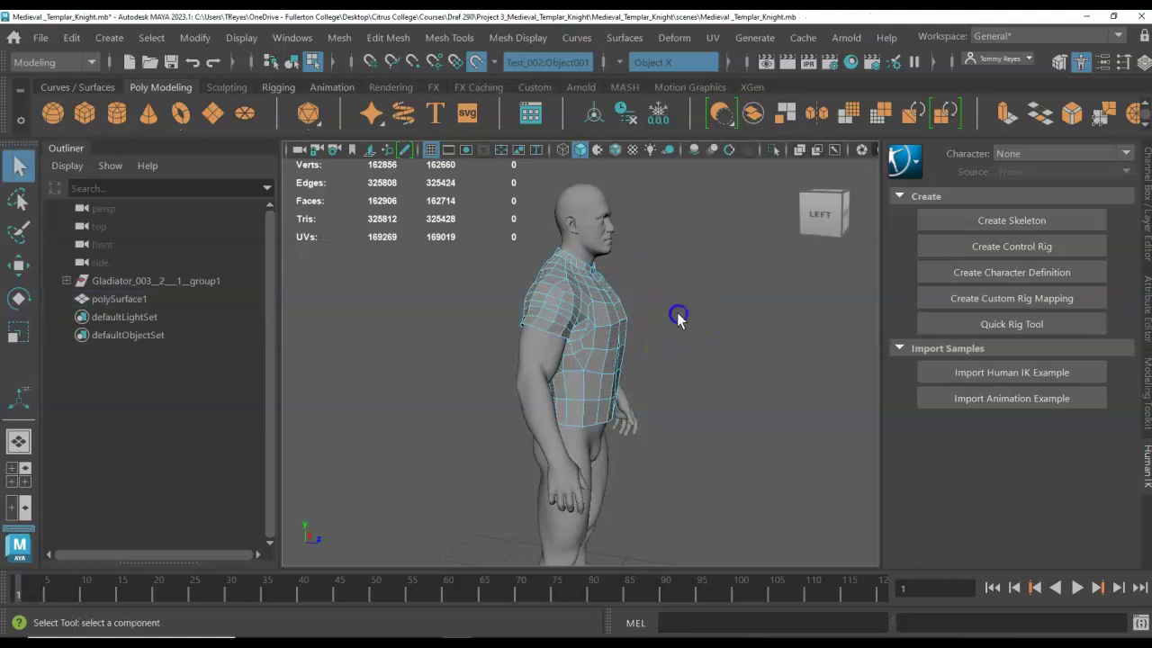
pyautogui.scroll(4, 630, 360)
pyautogui.click(617, 351)
pyautogui.keyDown('alt'); pyautogui.moveTo(777, 314); pyautogui.dragTo(596, 318); pyautogui.keyUp('alt')
pyautogui.click(745, 280)
pyautogui.scroll(-4, 744, 301)
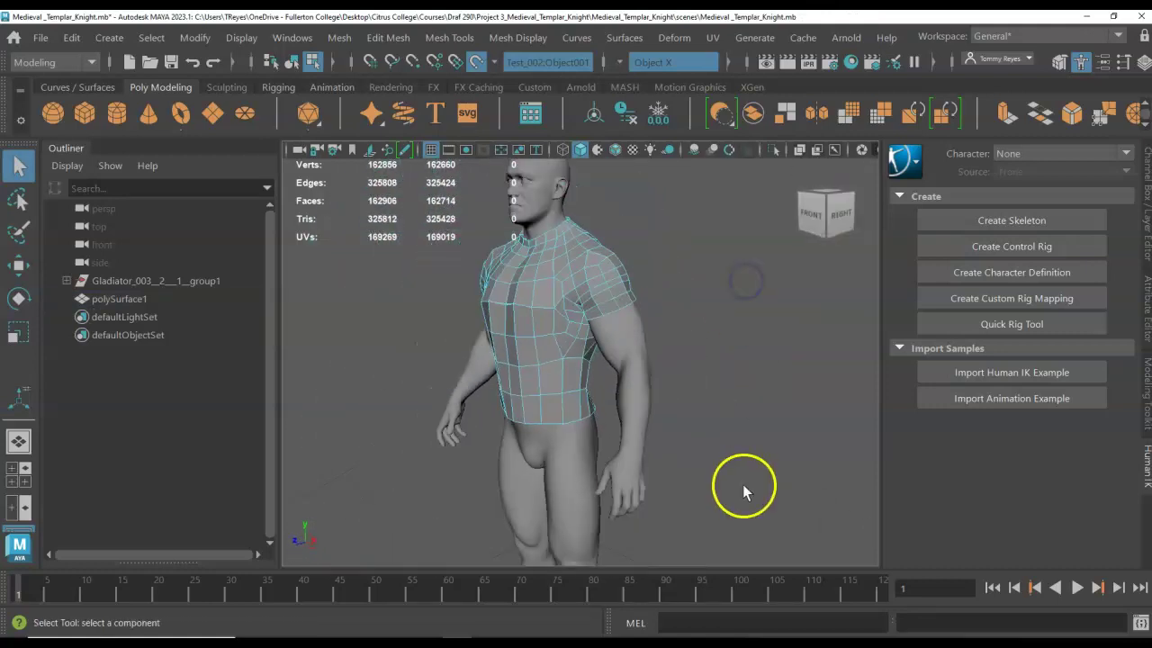
# Rename the shirt mesh polySurface1 as T-Shirt and clear the selection.
pyautogui.doubleClick(121, 300)
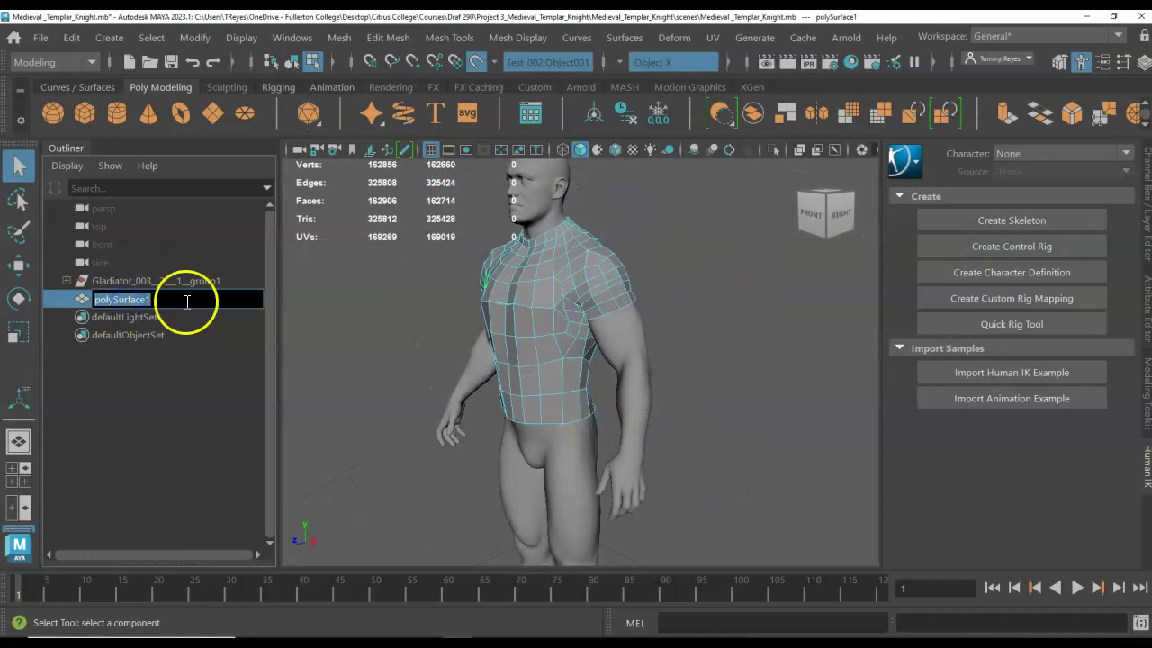
pyautogui.write('T-Shirt')
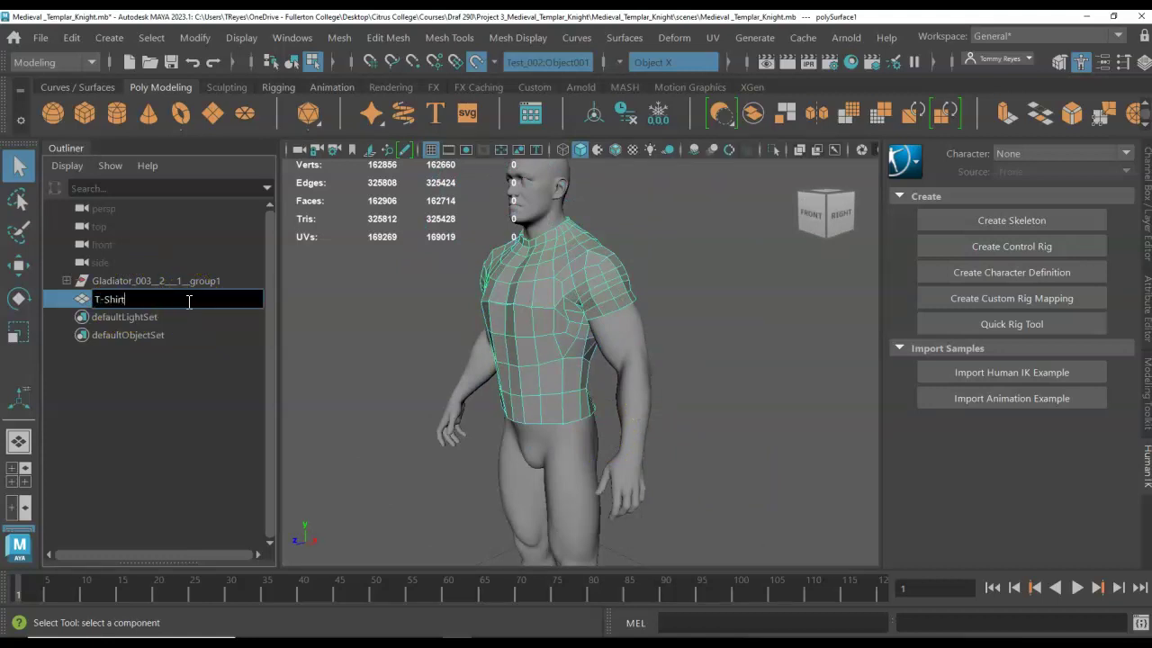
pyautogui.click(416, 226)
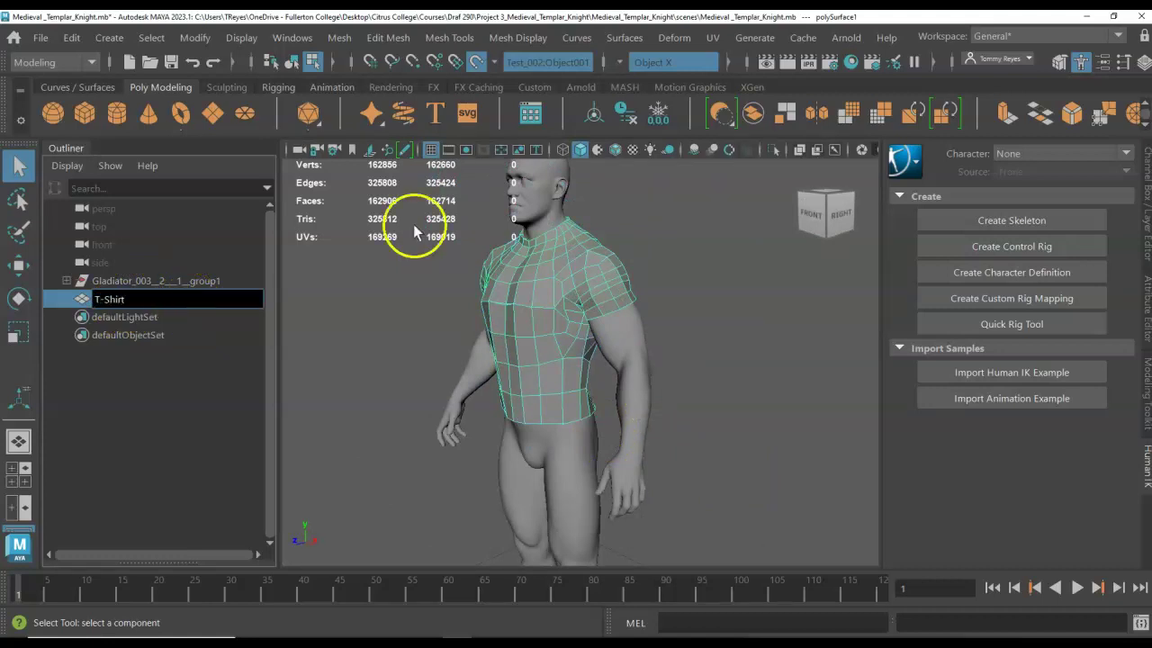
pyautogui.click(405, 304)
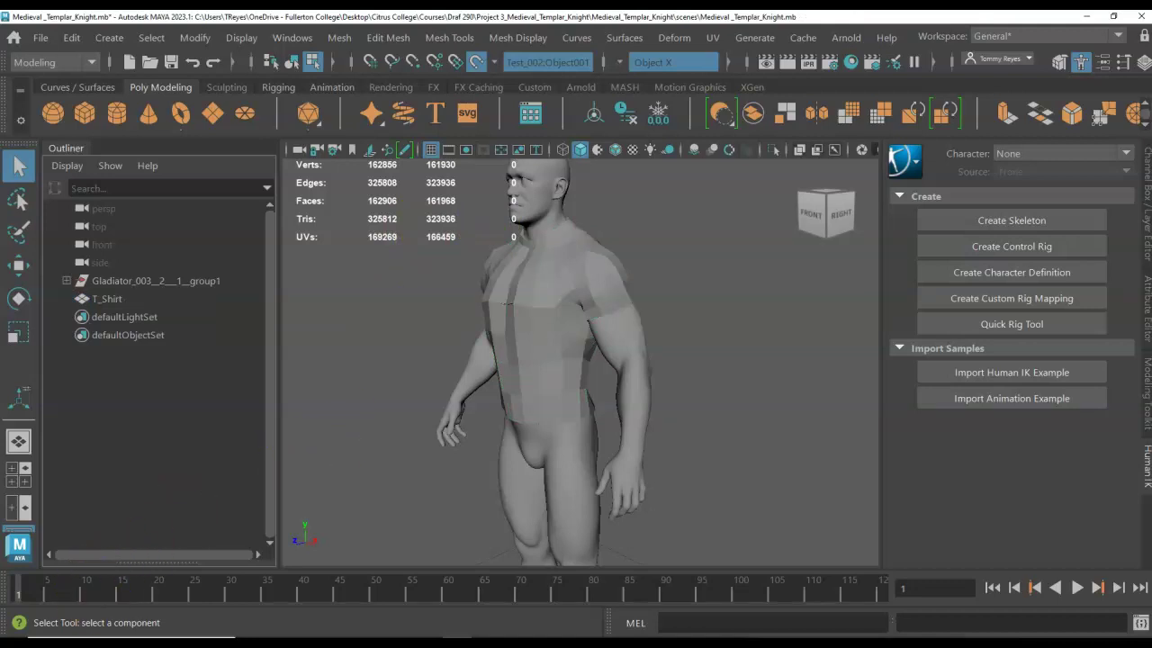
# Examine the shirt's hem, sleeve openings and overall fit on the body from below, from both sides and close up.
pyautogui.click(531, 459)
pyautogui.keyDown('alt'); pyautogui.moveTo(549, 461); pyautogui.dragTo(571, 414); pyautogui.keyUp('alt')
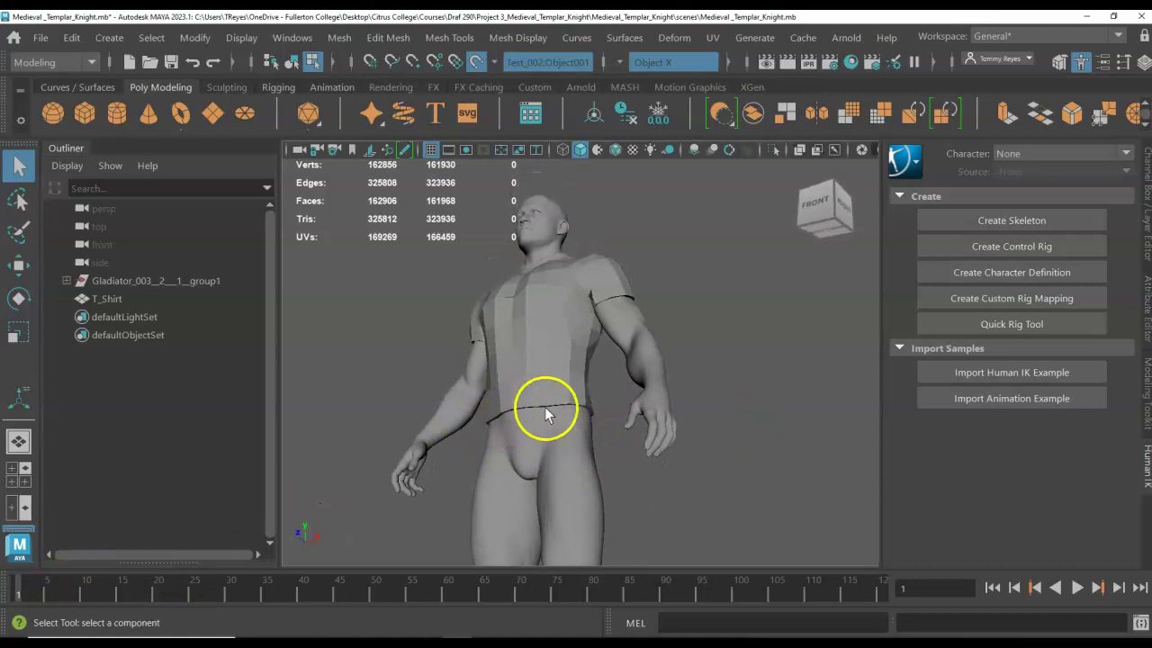
pyautogui.scroll(-3, 604, 425)
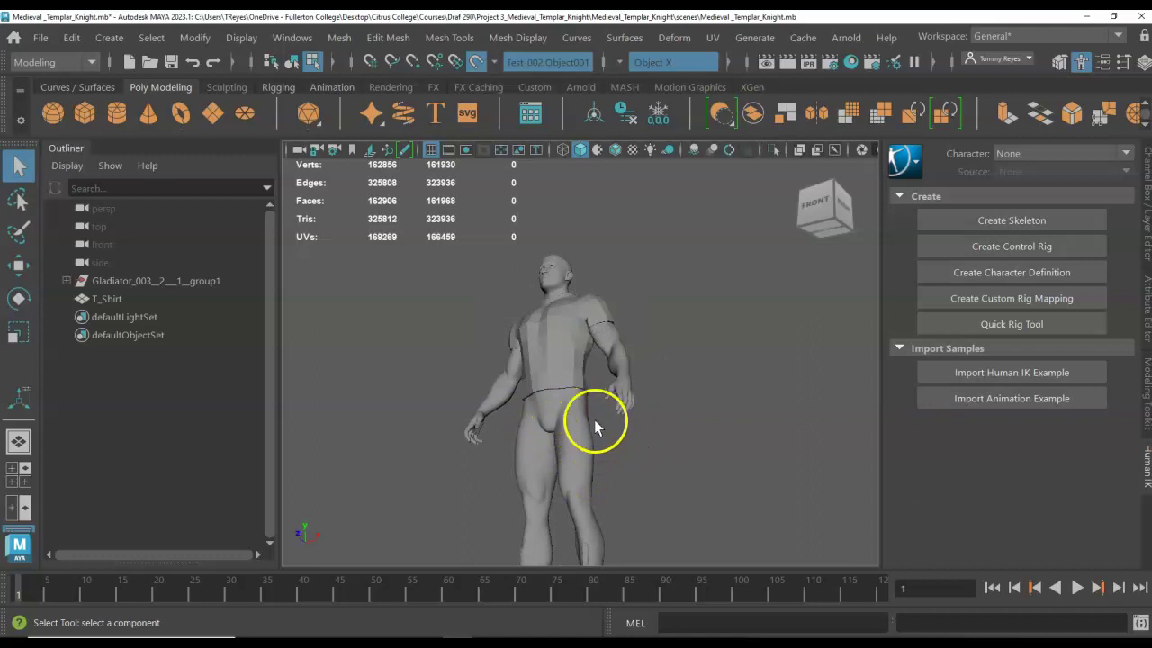
pyautogui.scroll(-3, 592, 419)
pyautogui.keyDown('alt'); pyautogui.moveTo(599, 458); pyautogui.dragTo(566, 436); pyautogui.keyUp('alt')
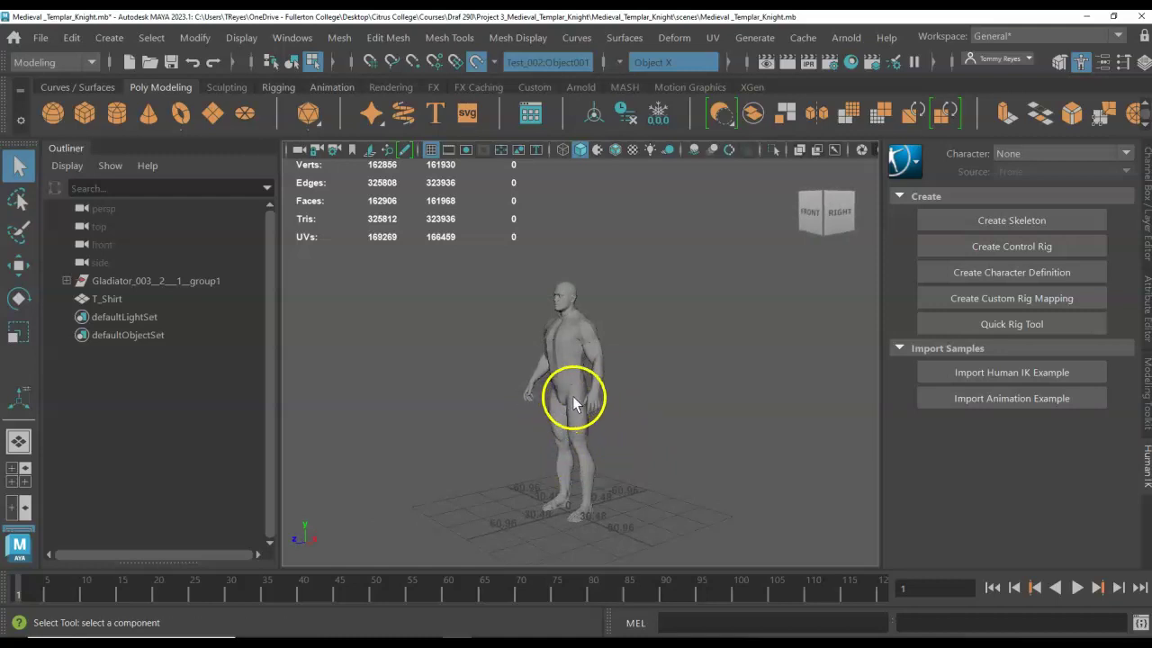
pyautogui.keyDown('alt'); pyautogui.moveTo(612, 427); pyautogui.dragTo(761, 422); pyautogui.keyUp('alt')
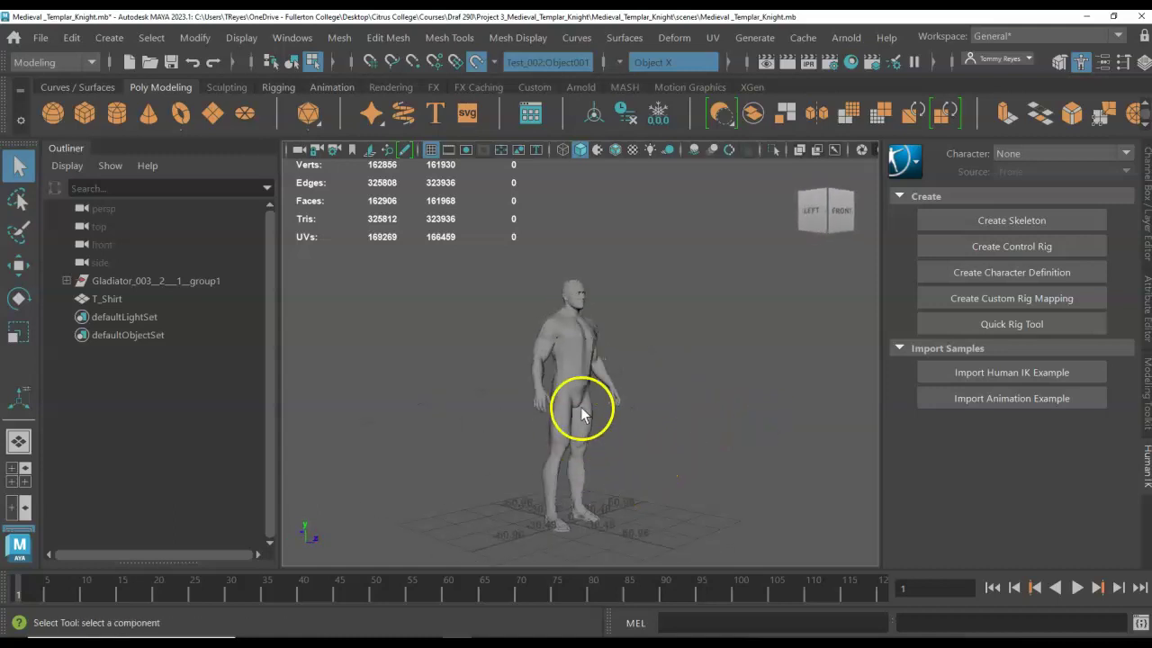
pyautogui.scroll(9, 586, 376)
pyautogui.keyDown('alt'); pyautogui.moveTo(704, 347); pyautogui.dragTo(724, 366); pyautogui.keyUp('alt')
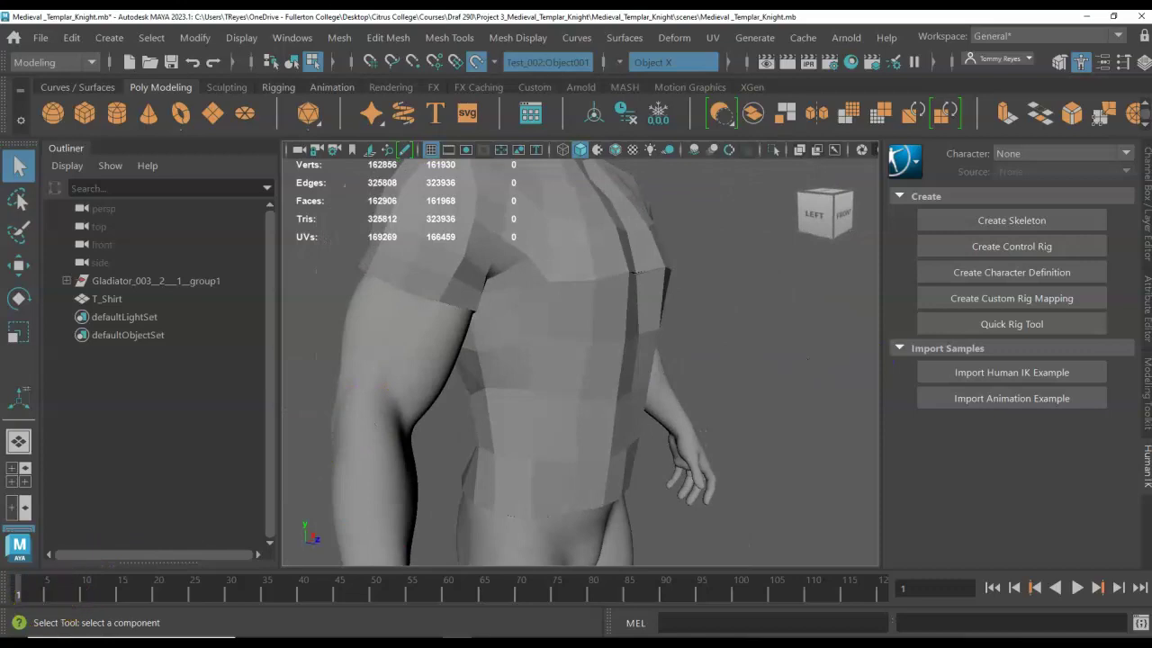